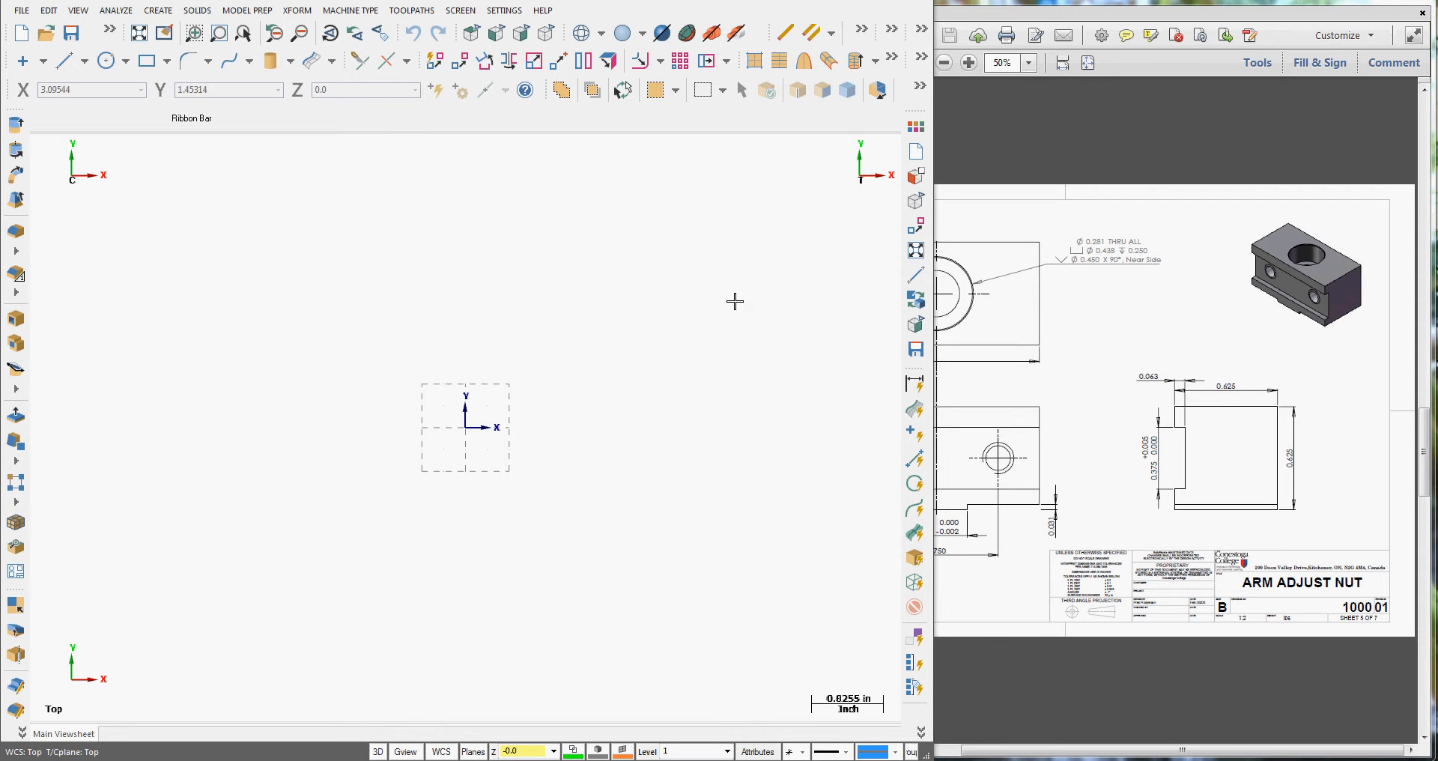
# Switch the view and construction plane to Right side and set the Z depth to 0.
pyautogui.click(524, 40)
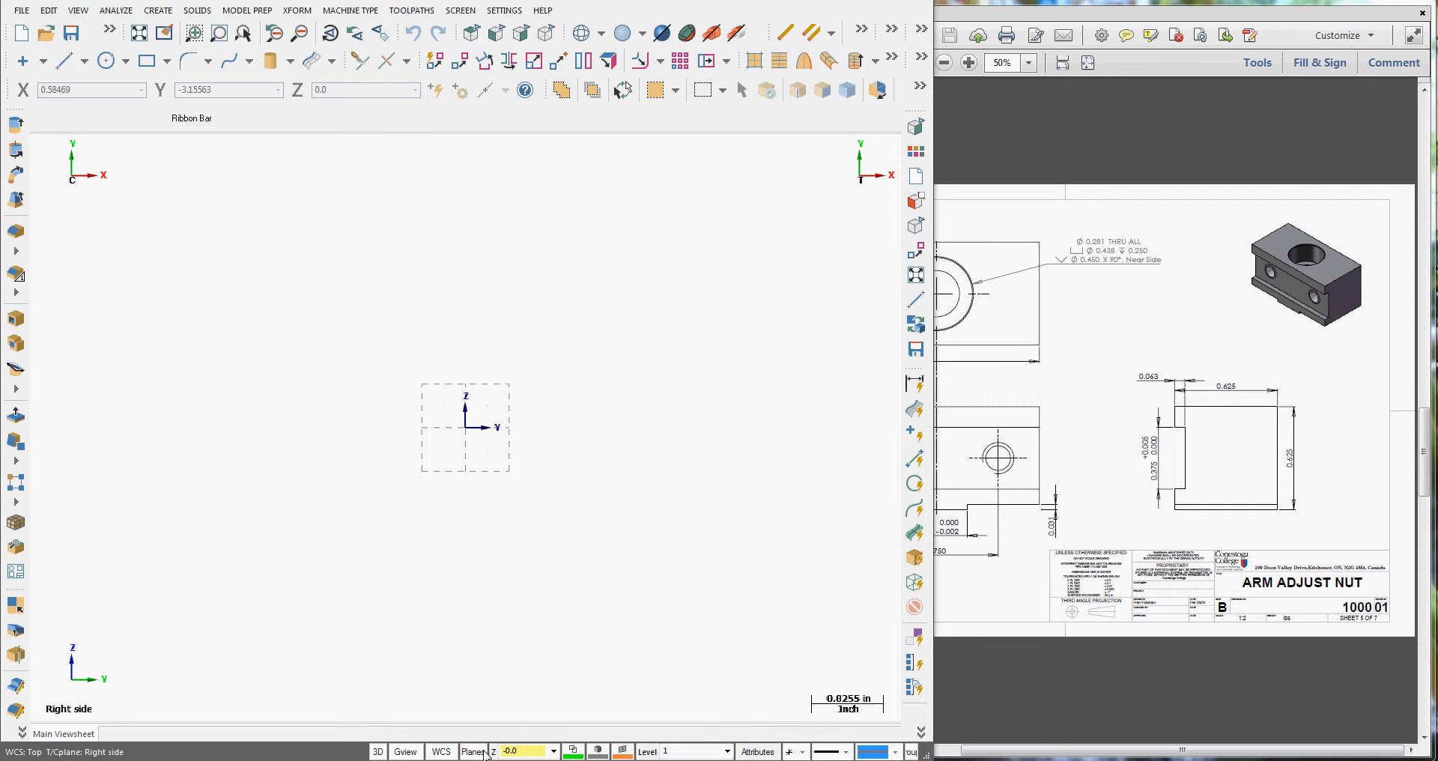
pyautogui.click(529, 752)
pyautogui.write('0')
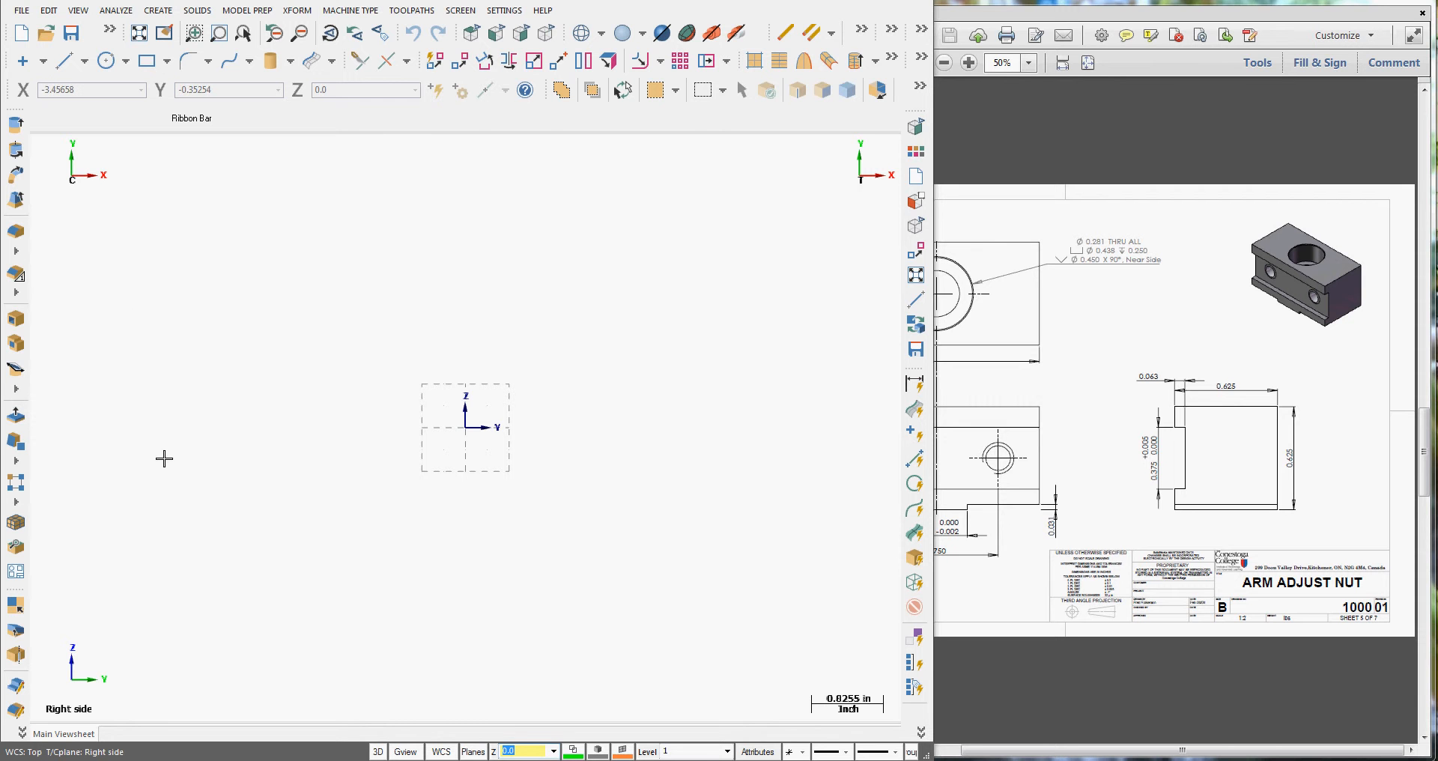
# Draw a horizontal line from the origin in the positive Y direction with a length of 0.625.
pyautogui.click(64, 63)
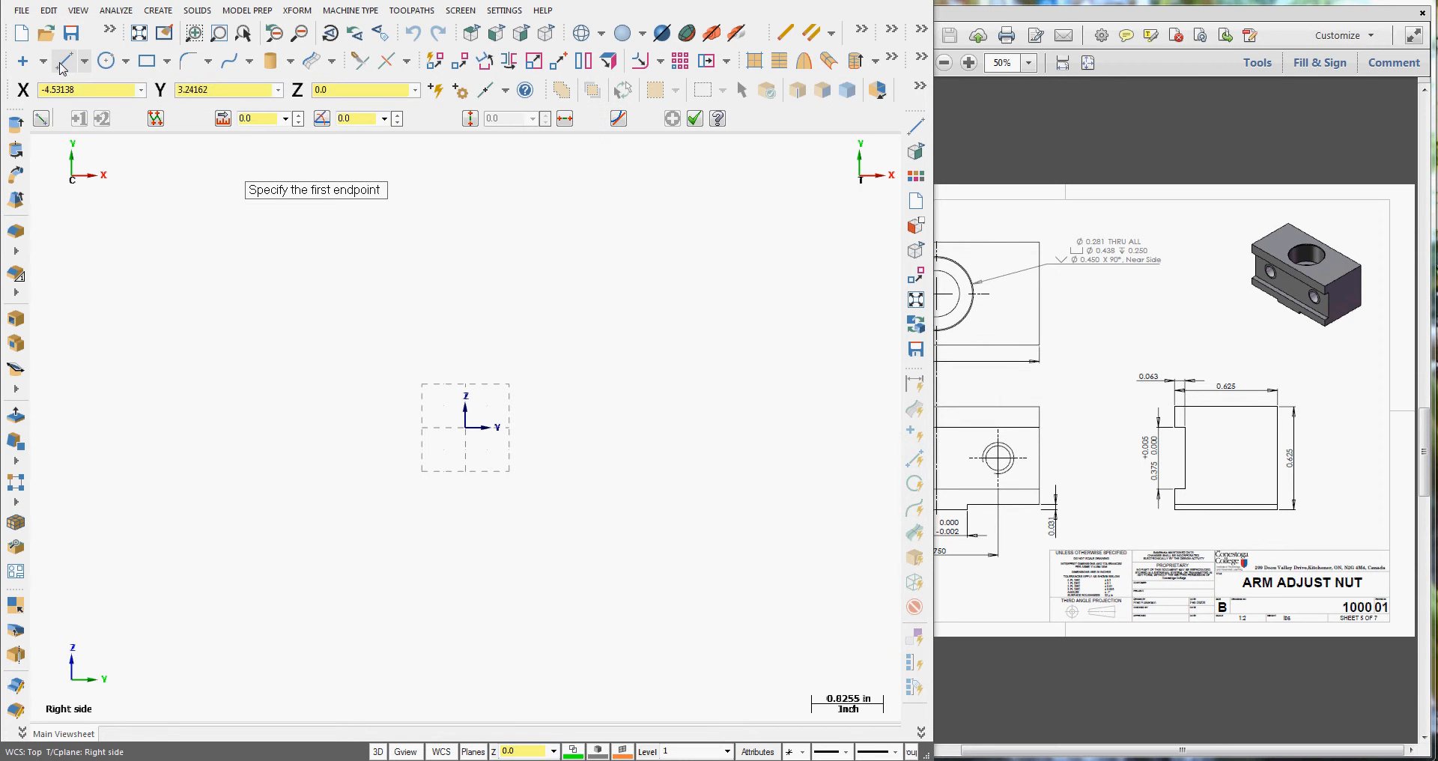
pyautogui.click(466, 428)
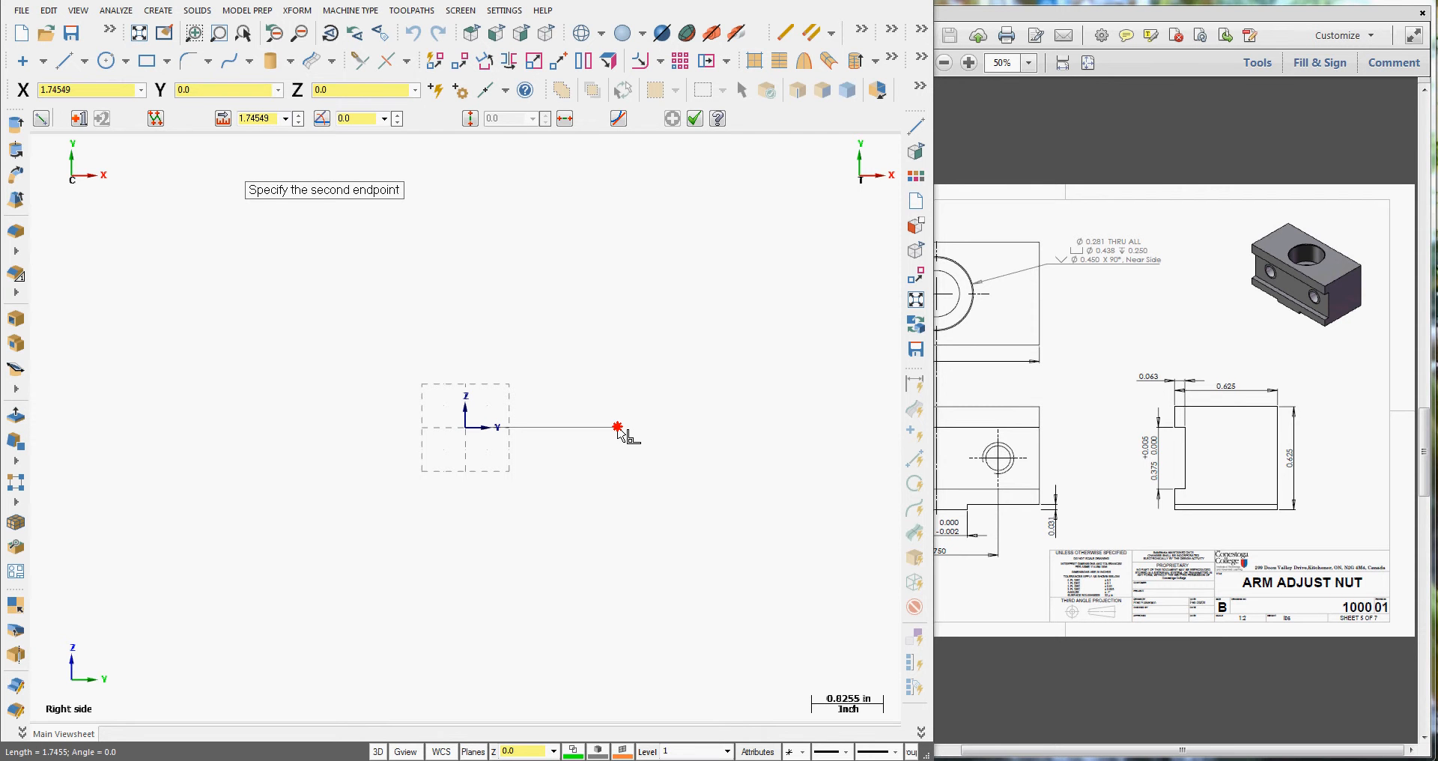
pyautogui.click(618, 427)
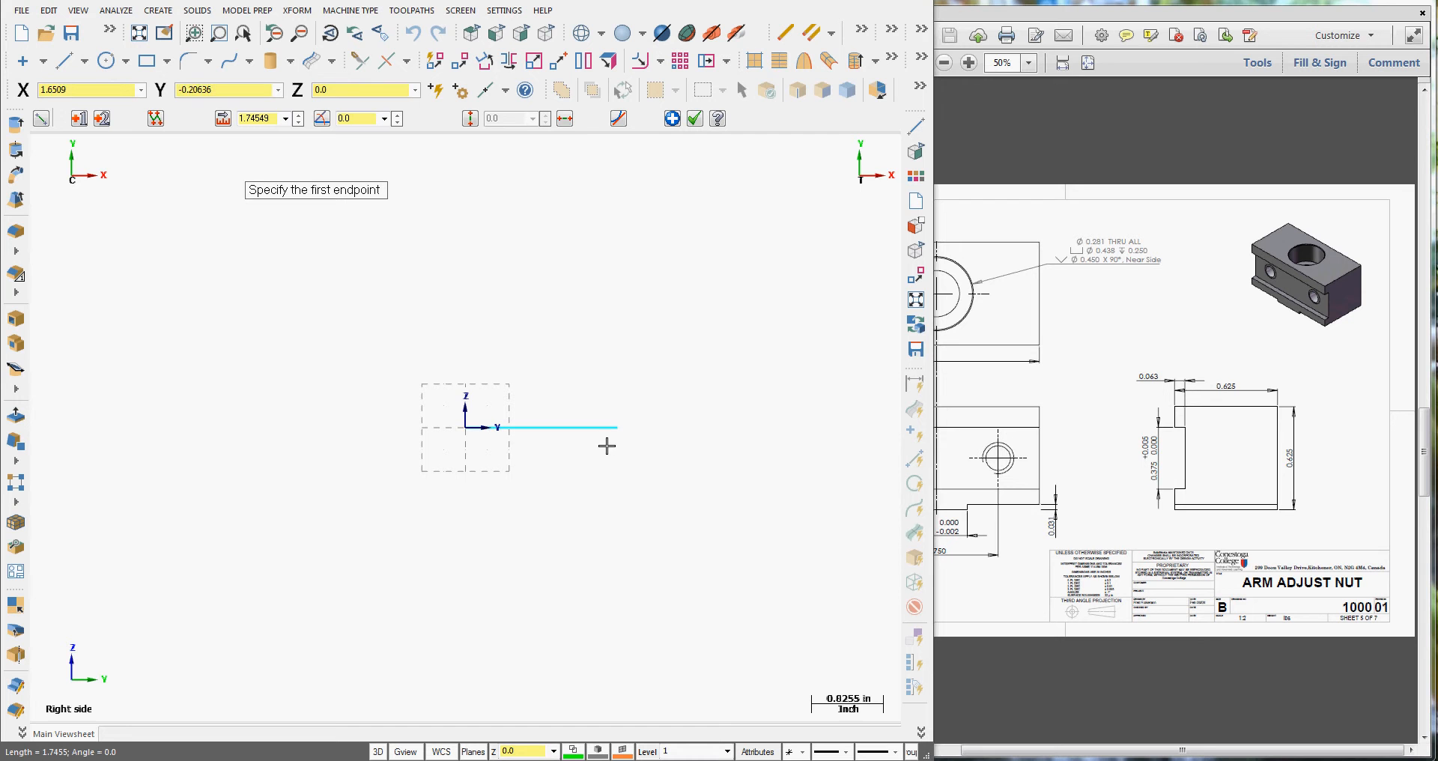
pyautogui.doubleClick(271, 119)
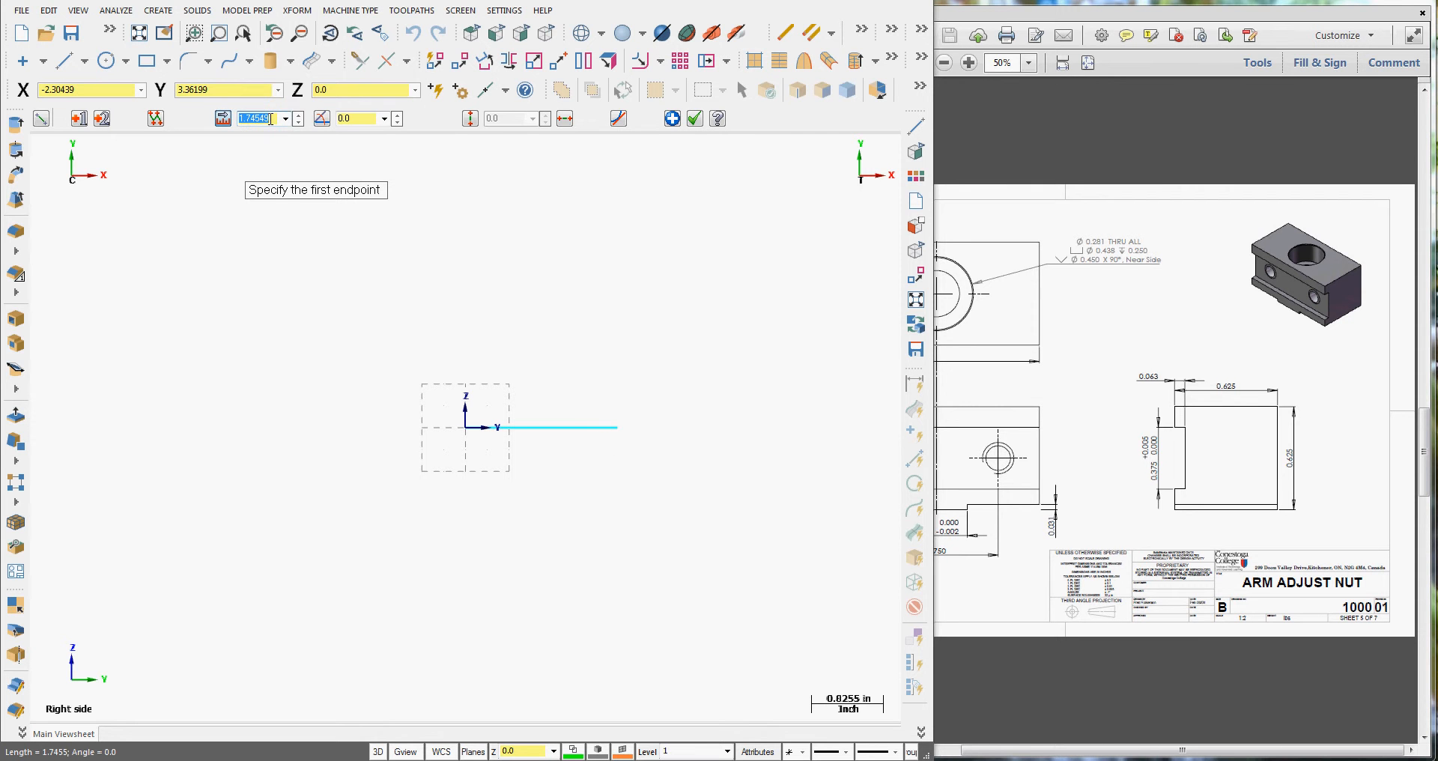
pyautogui.write('0.625')
pyautogui.press('Return')
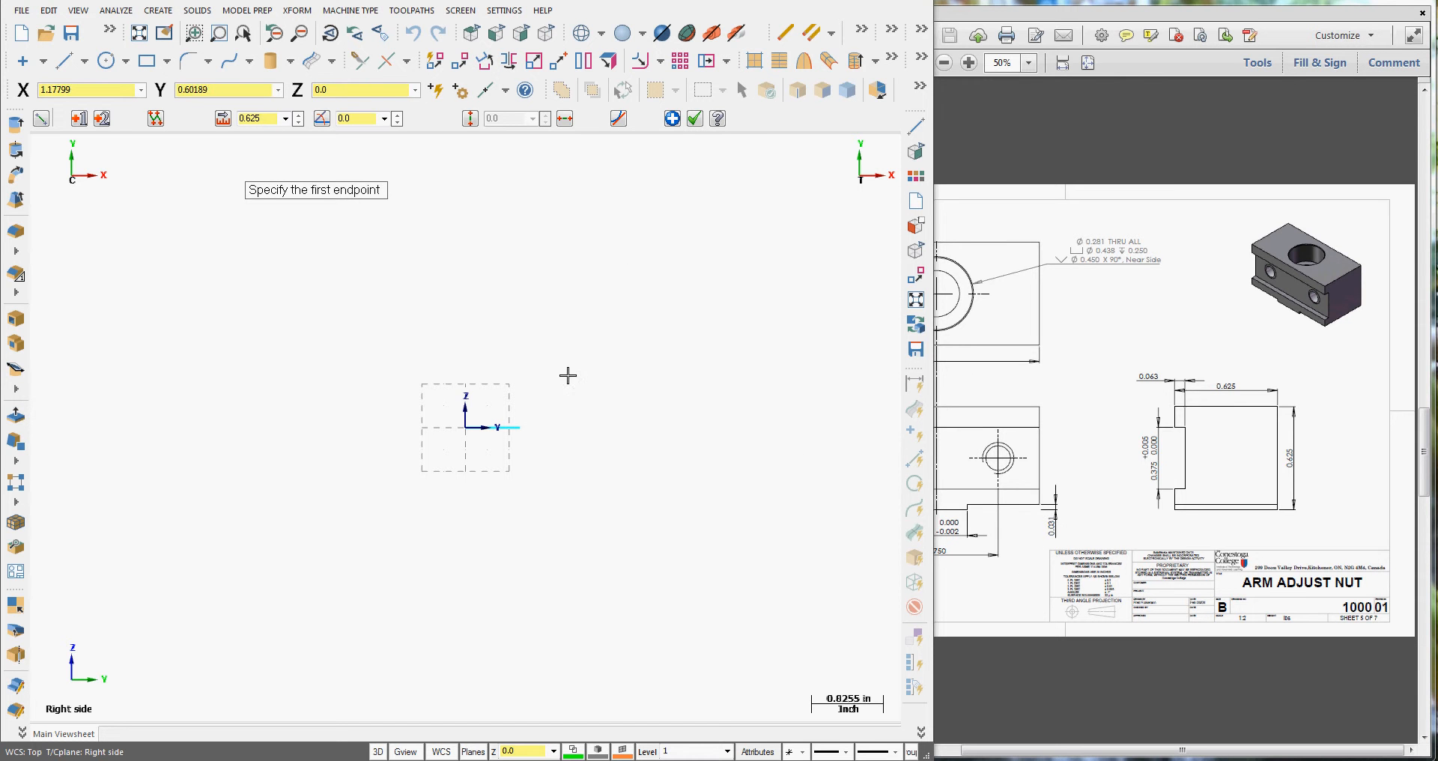
# Draw a vertical line 0.594 long downward from the outer end of the 0.625 line.
pyautogui.click(522, 429)
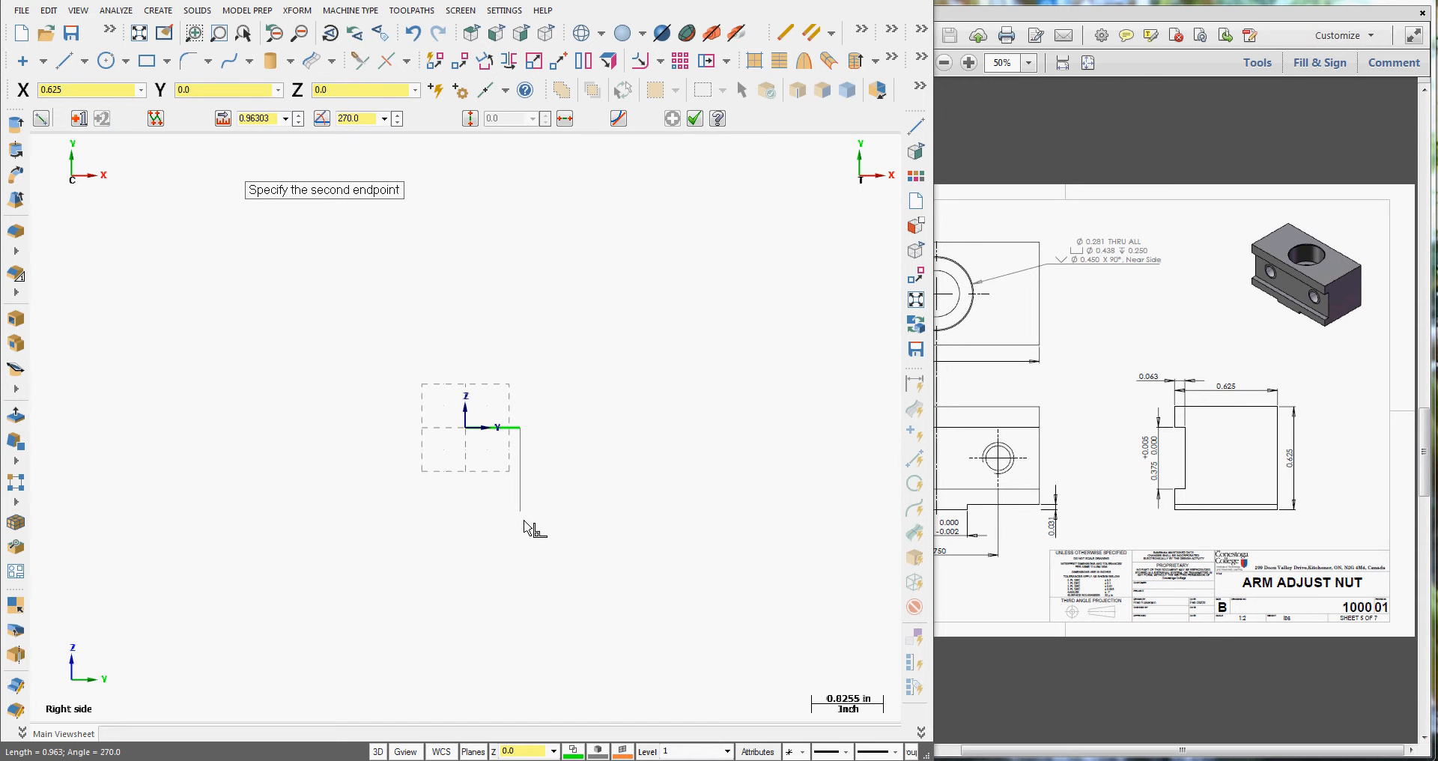
pyautogui.click(519, 551)
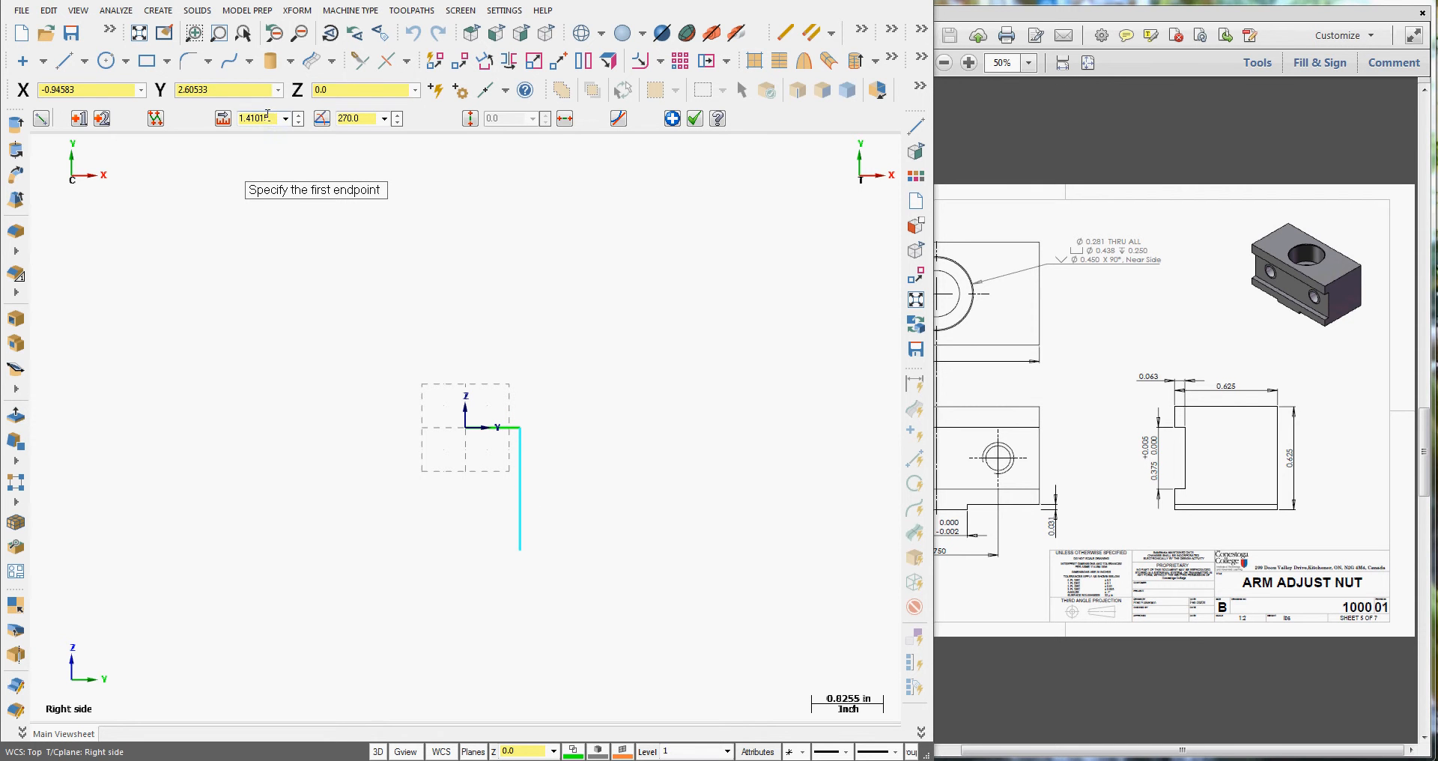
pyautogui.click(269, 118)
pyautogui.press('BackSpace')
pyautogui.press('Return')
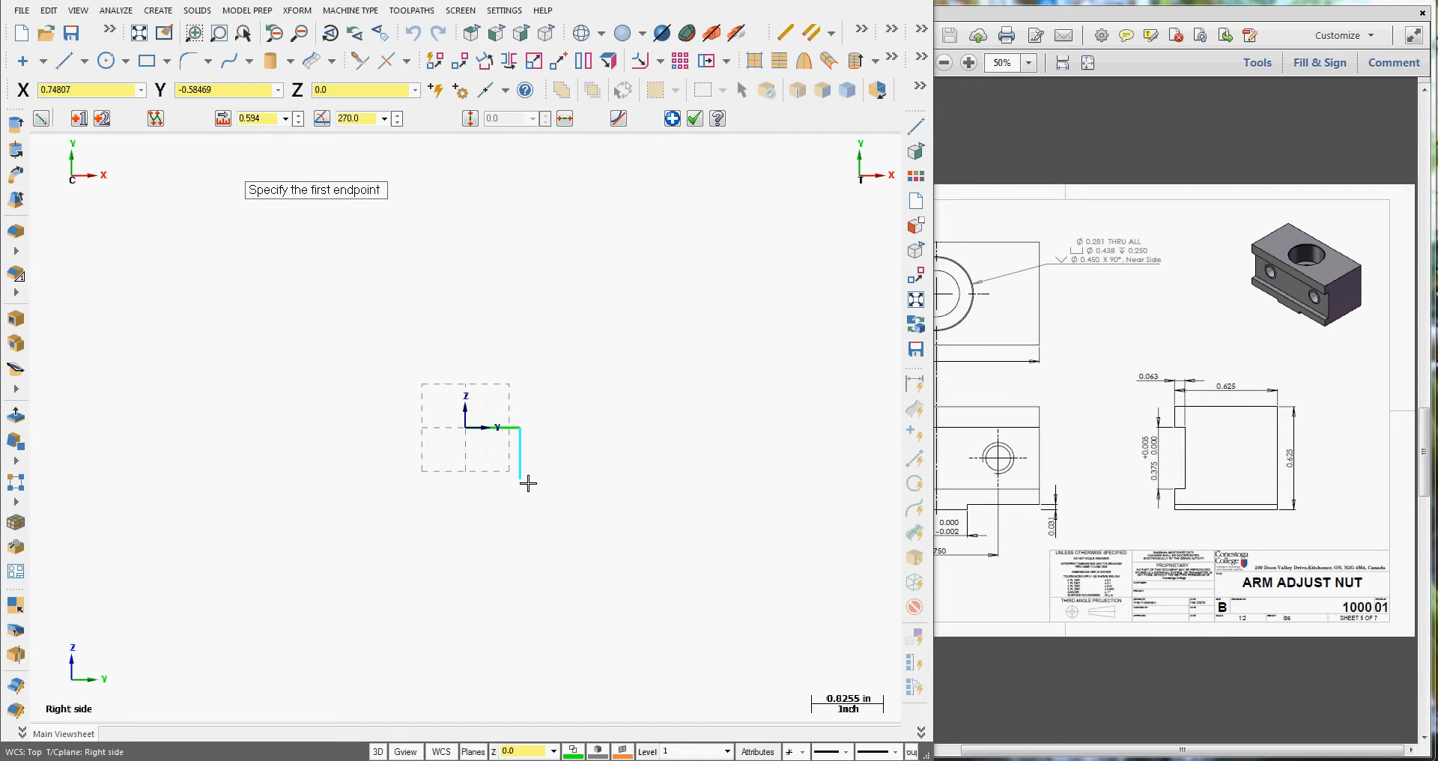
# Draw the profile's lower edge 0.625 long at 180 degrees from the vertical line's lower end.
pyautogui.click(520, 480)
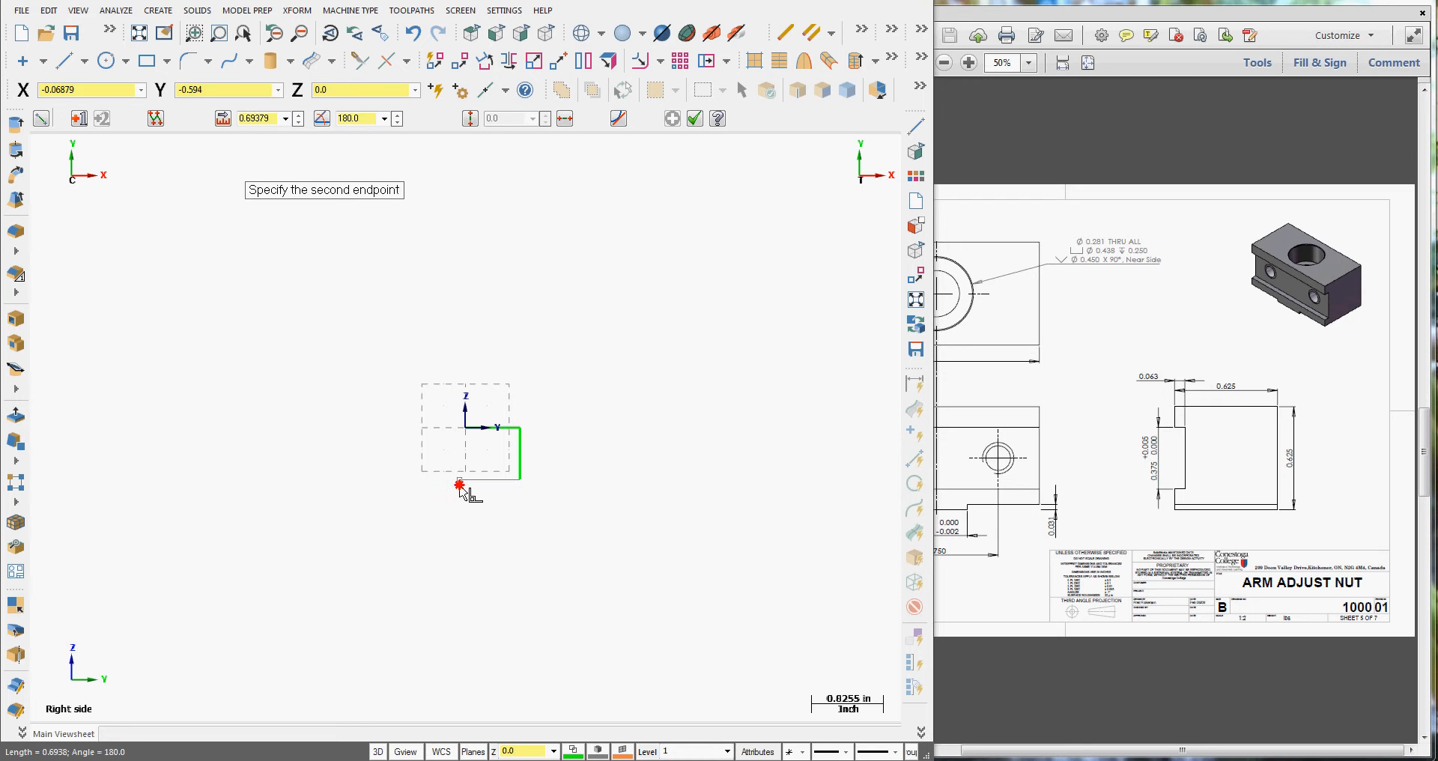
pyautogui.click(460, 479)
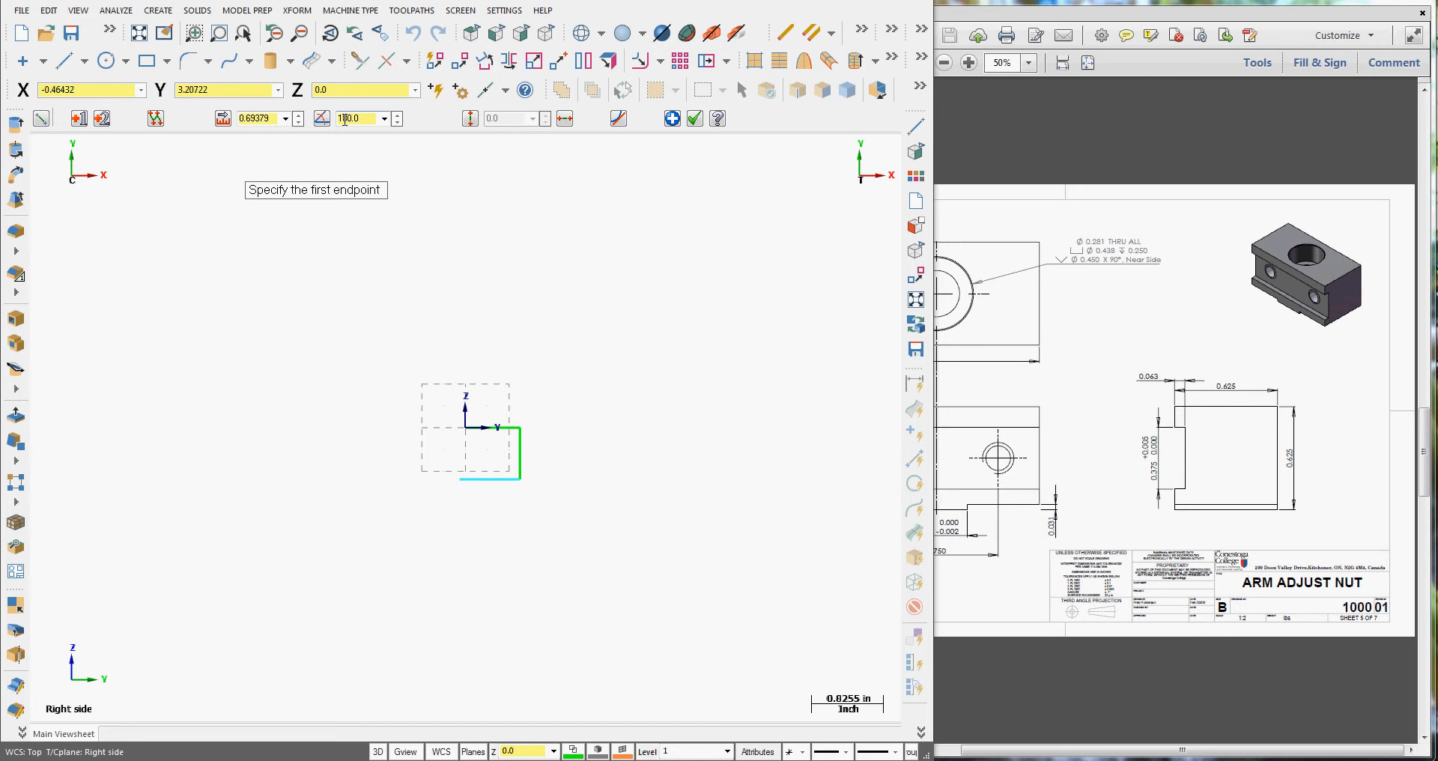
pyautogui.click(286, 120)
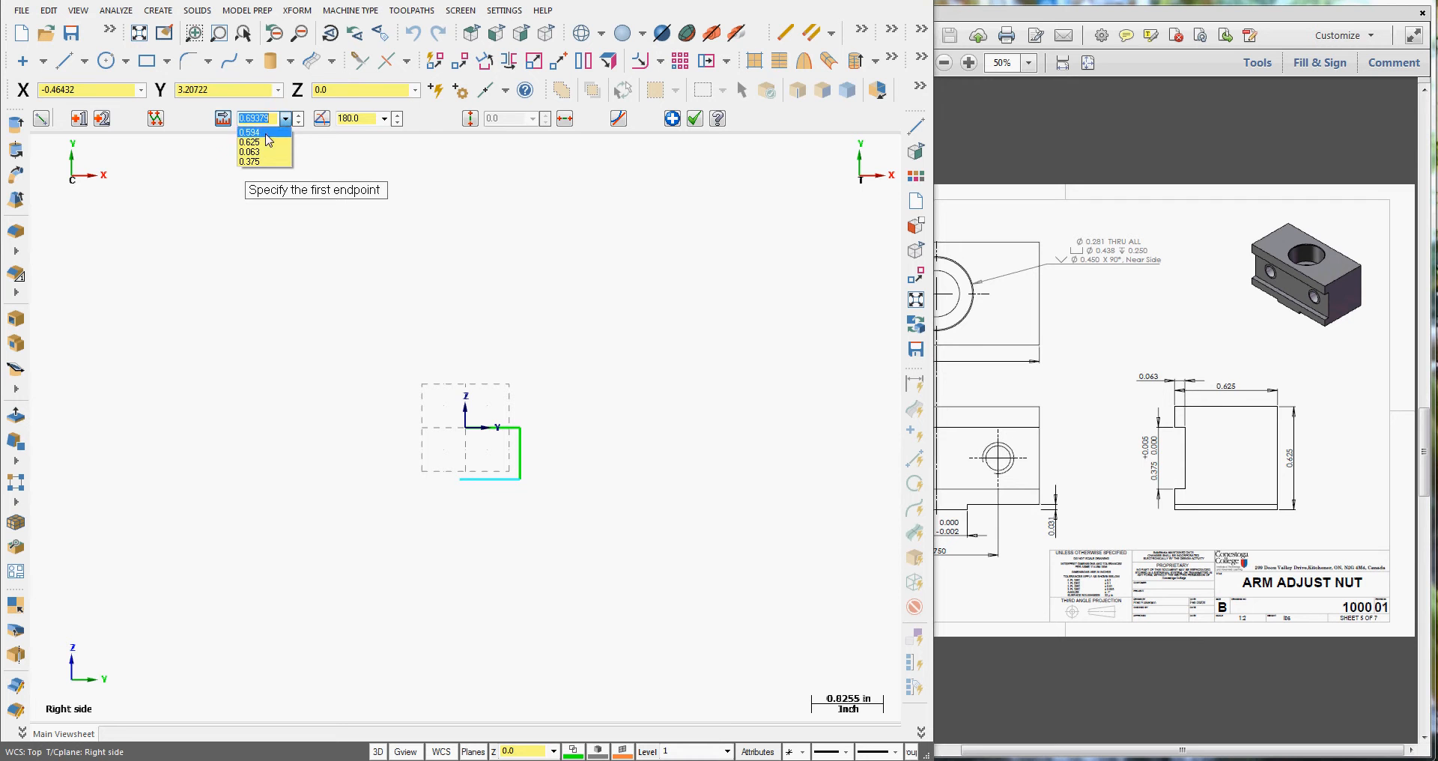
pyautogui.click(260, 142)
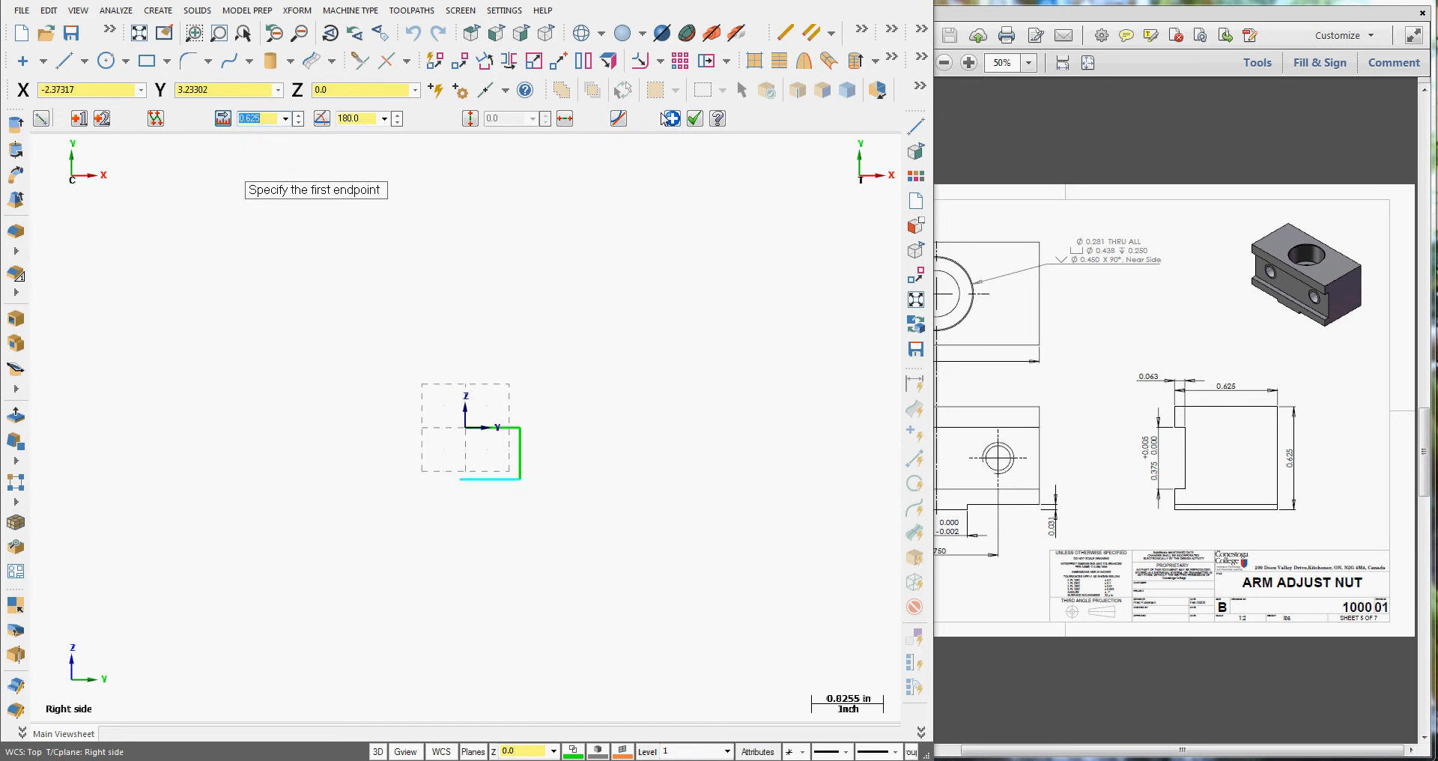
pyautogui.click(672, 122)
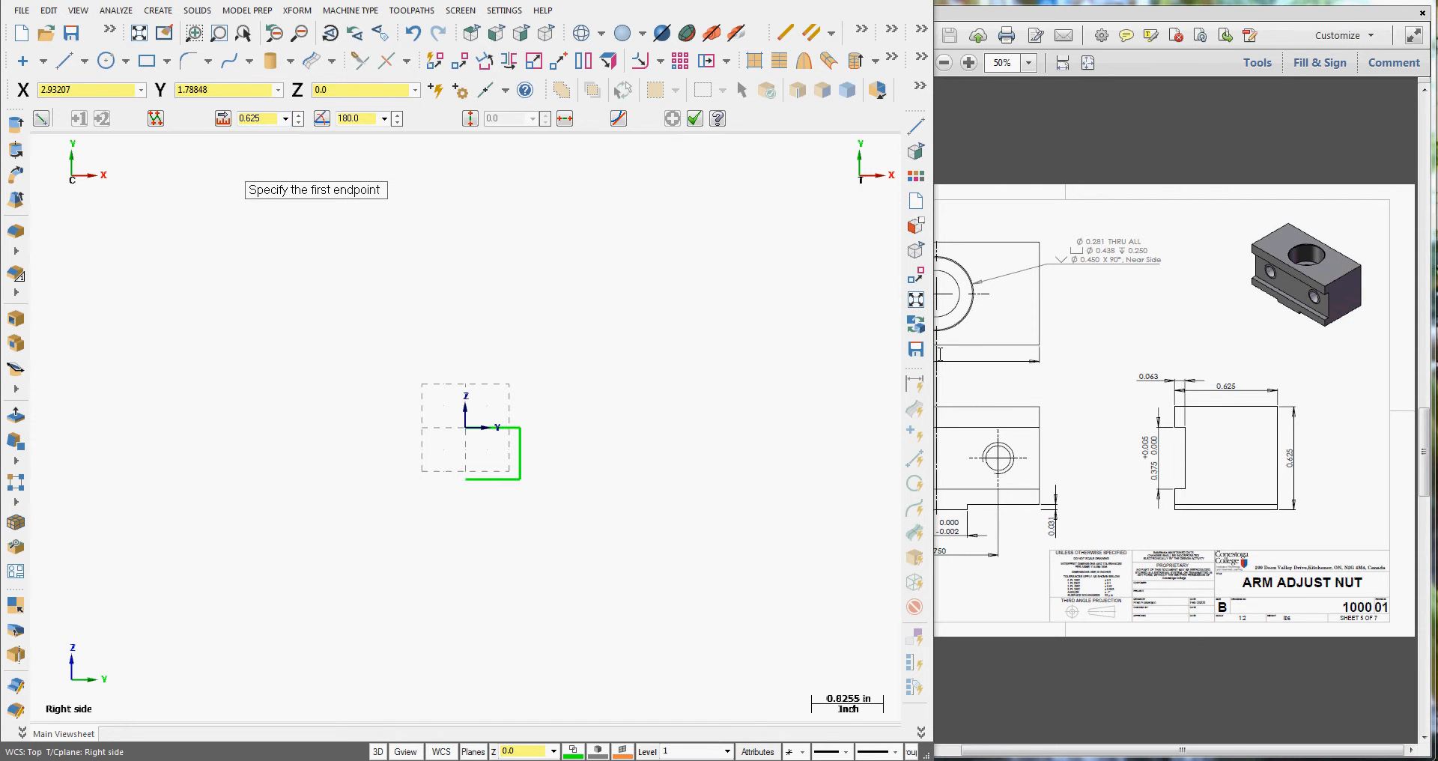
# Draw a vertical line straight down from the origin with its length set to (0.625-0.375)/2.
pyautogui.click(140, 33)
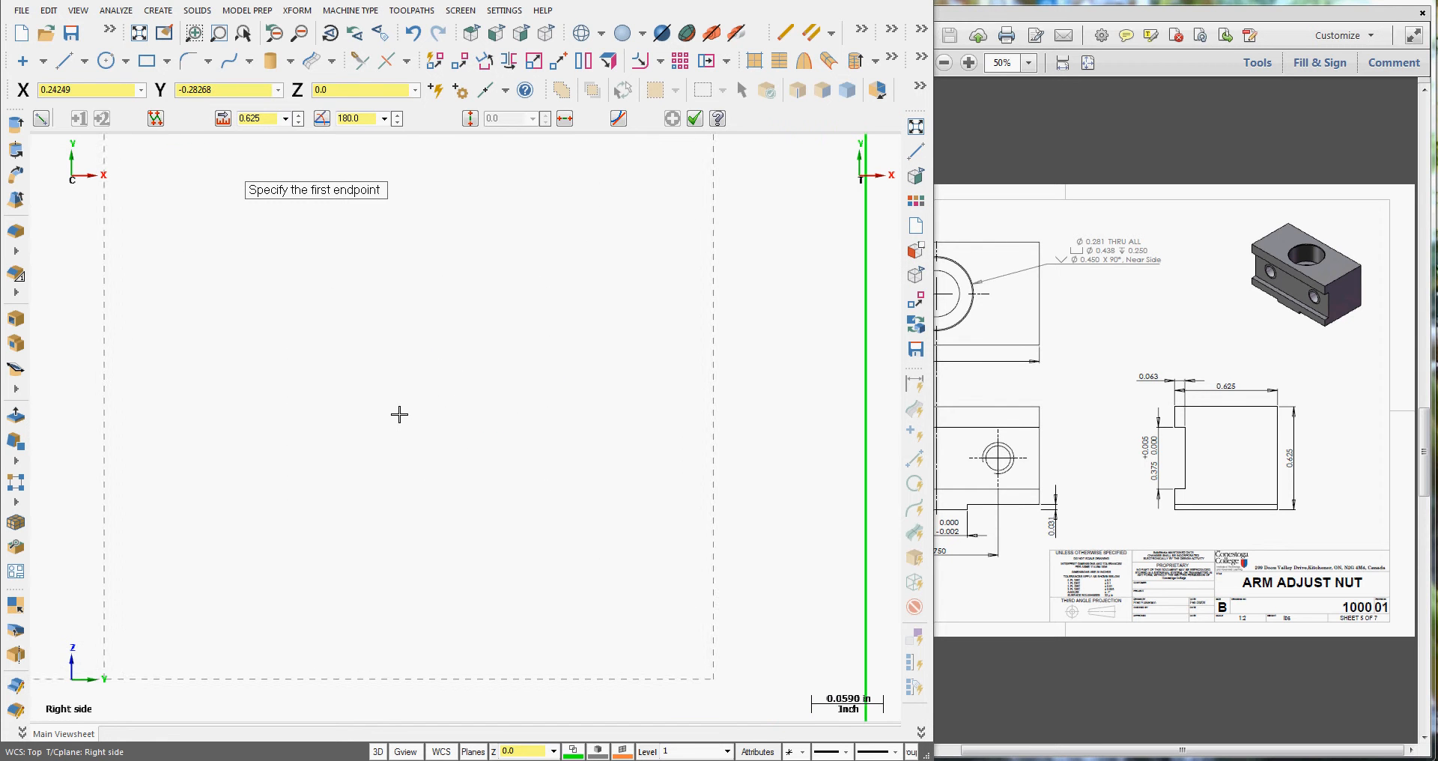
pyautogui.scroll(-2, 399, 414)
pyautogui.scroll(-1, 400, 414)
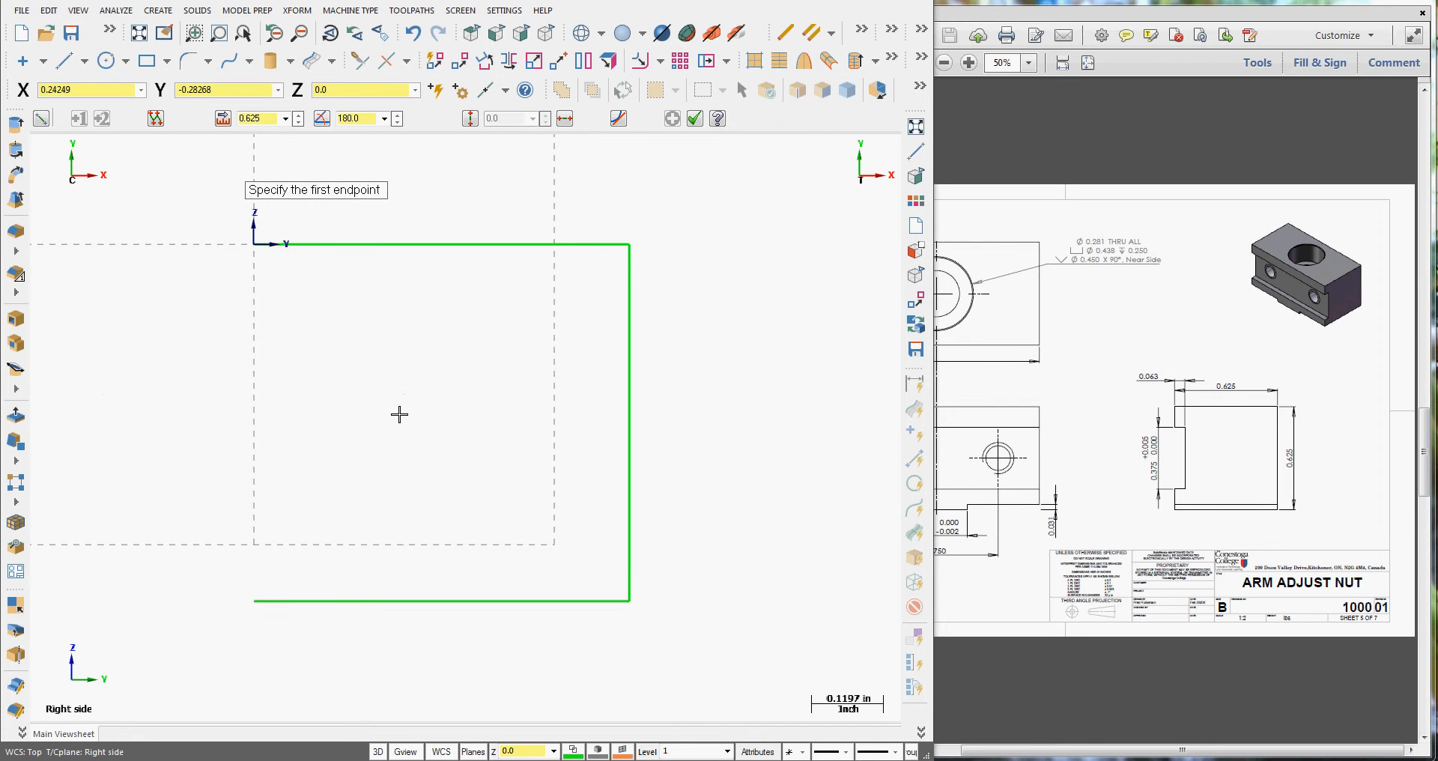
pyautogui.click(254, 245)
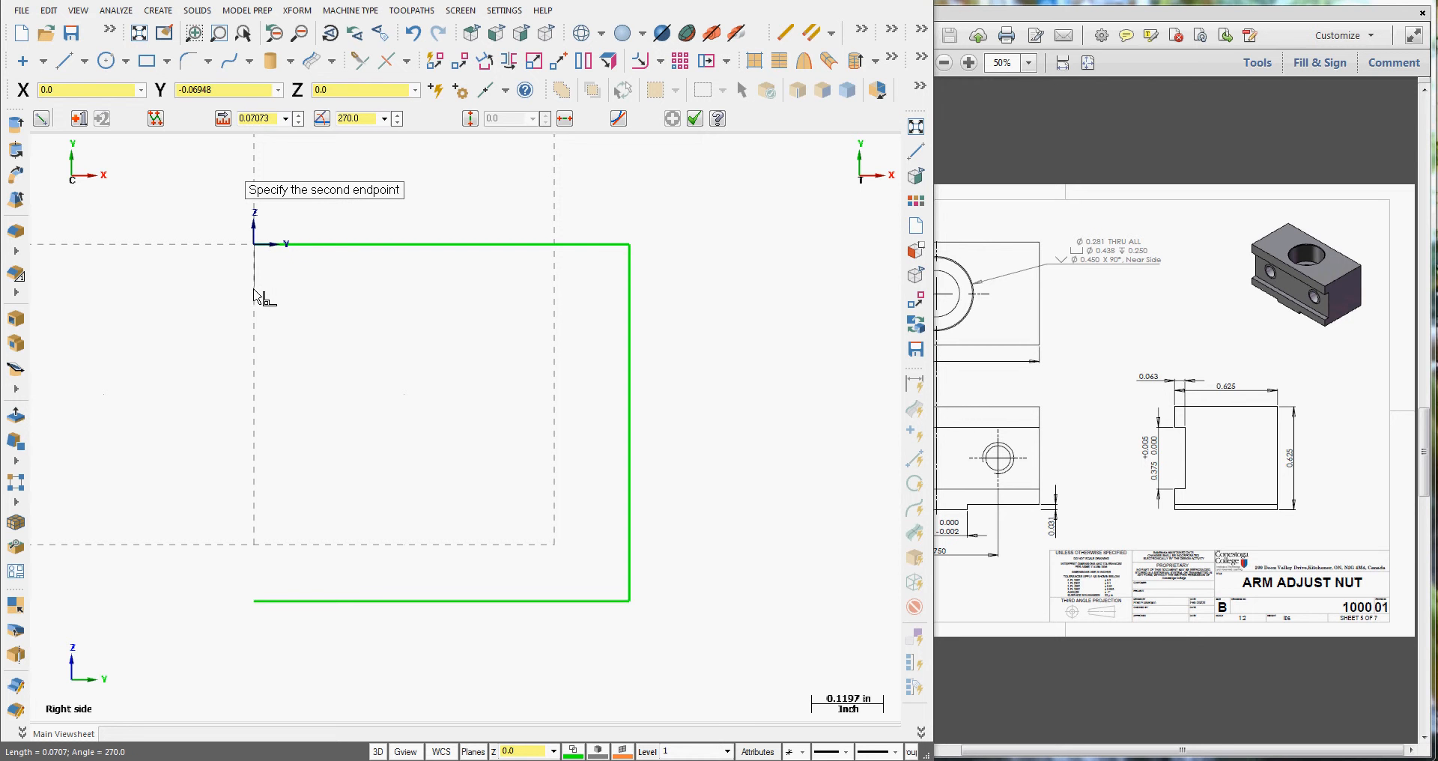
pyautogui.click(254, 313)
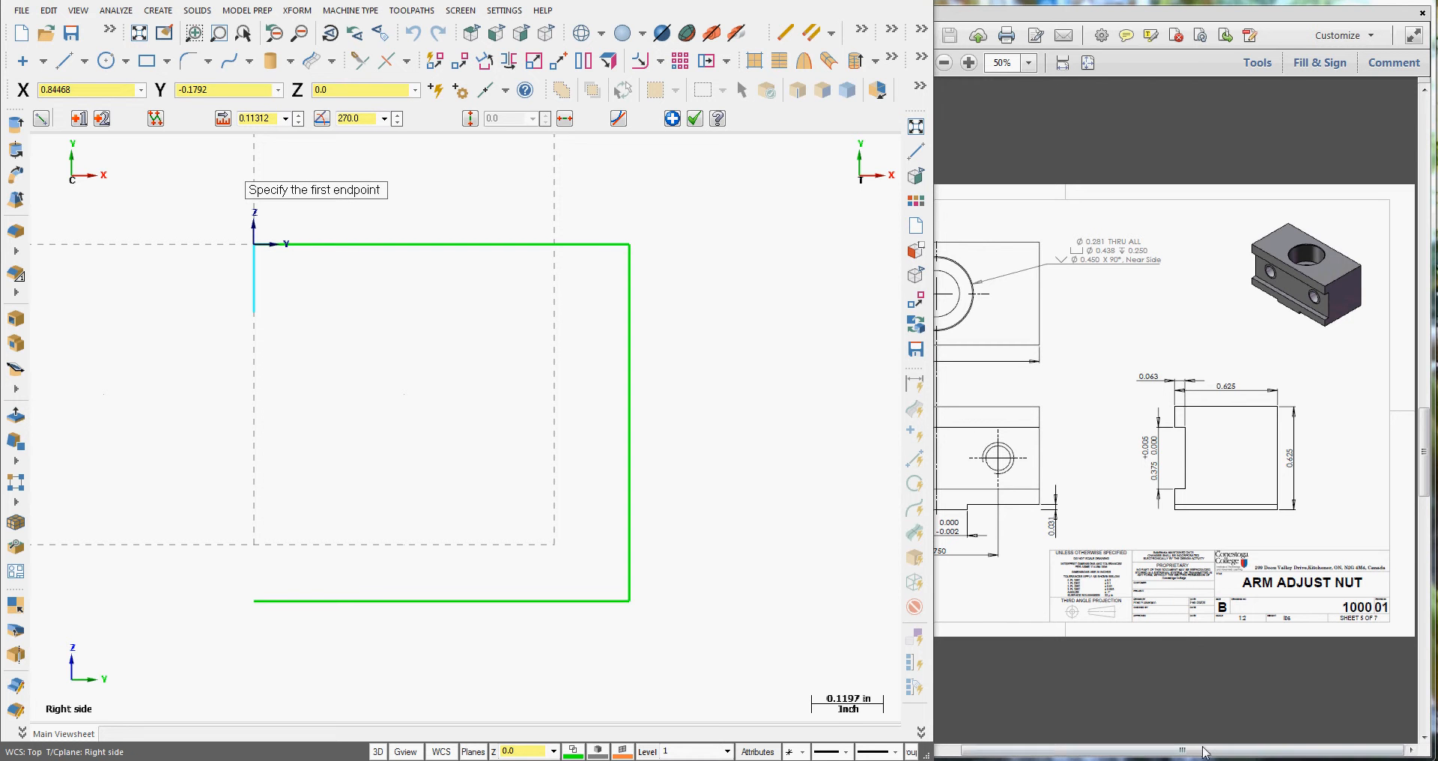
pyautogui.moveTo(1202, 755); pyautogui.dragTo(1161, 755)
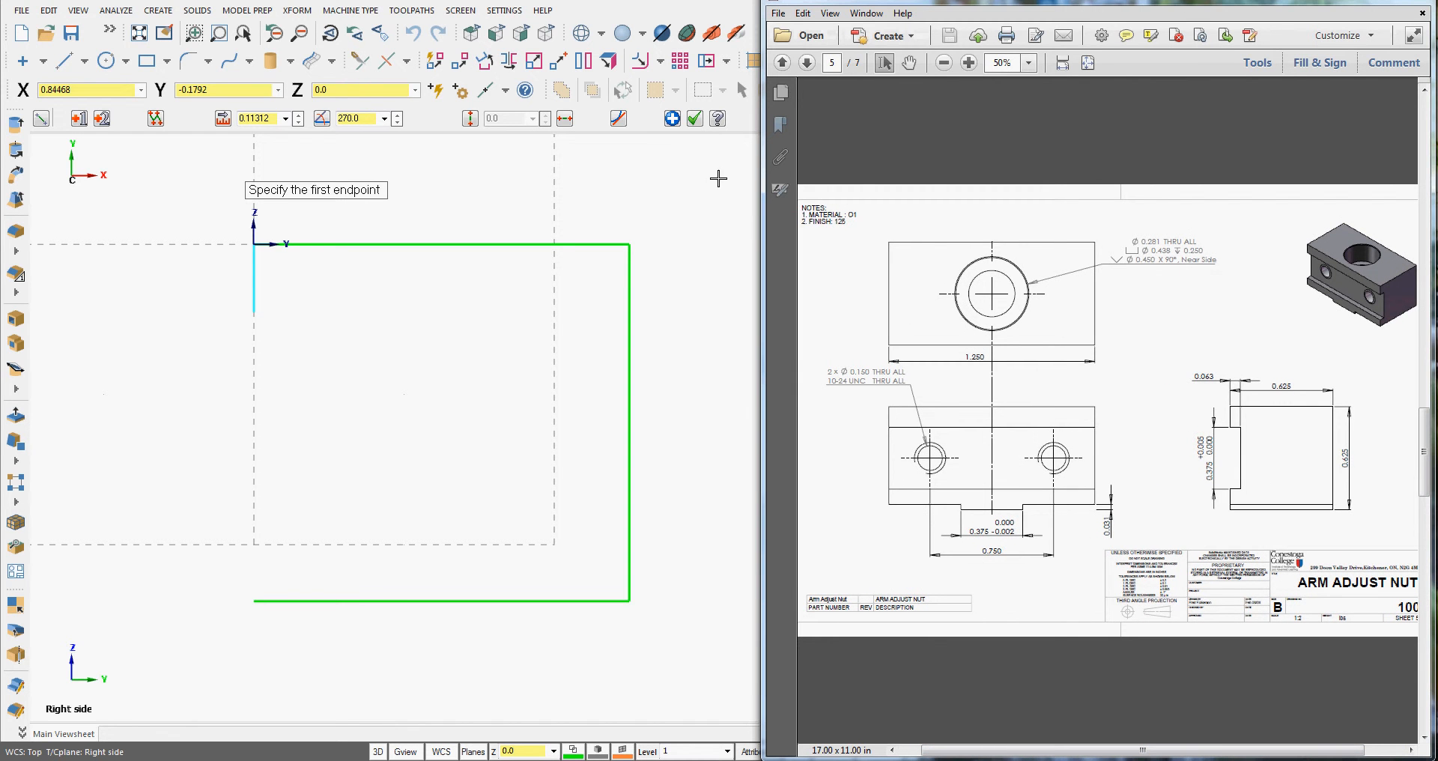
pyautogui.click(276, 120)
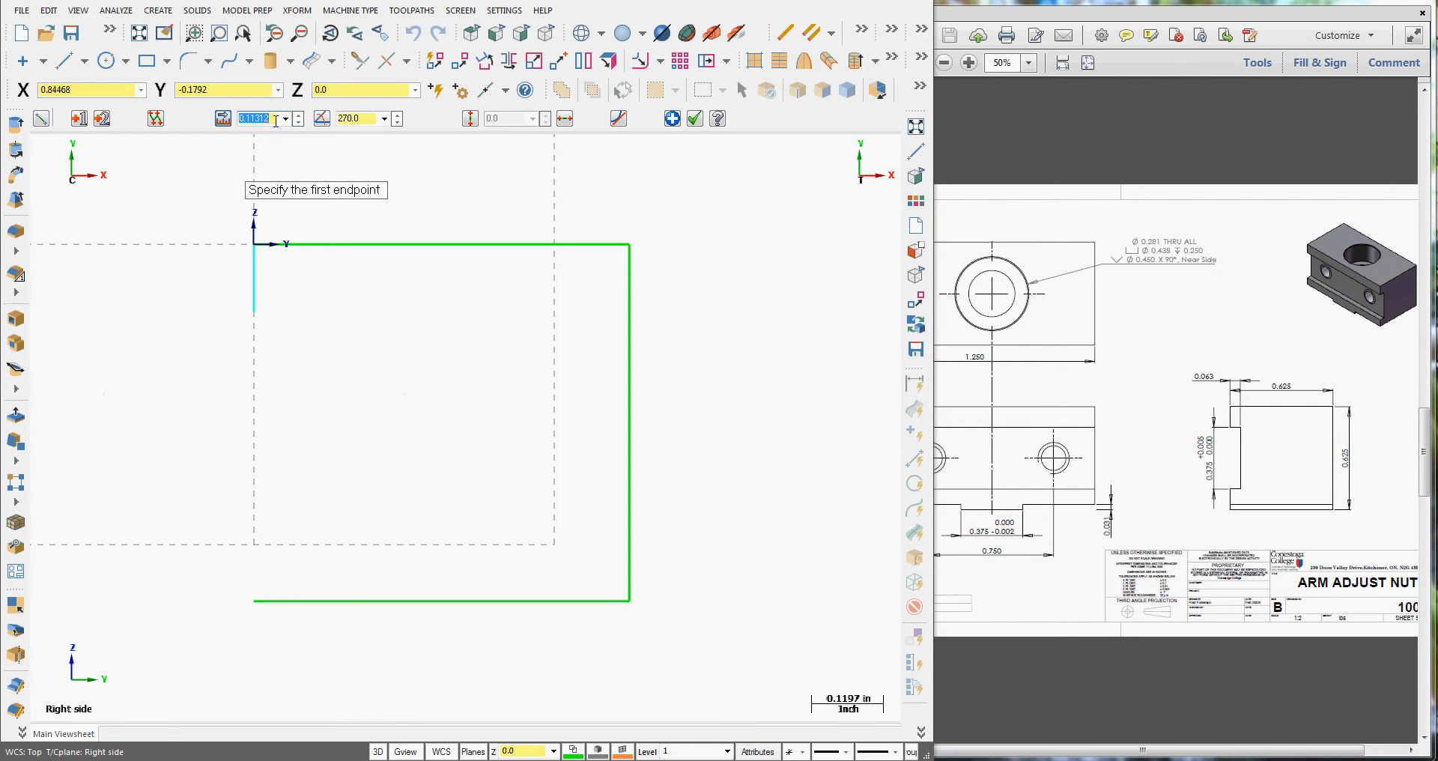
pyautogui.press('BackSpace')
pyautogui.write('(0.625-0.375)')
pyautogui.write('/2')
pyautogui.press('Return')
# Draw the notch's upper edge 0.063 long, running horizontally inward from the short vertical line's lower end.
pyautogui.click(262, 324)
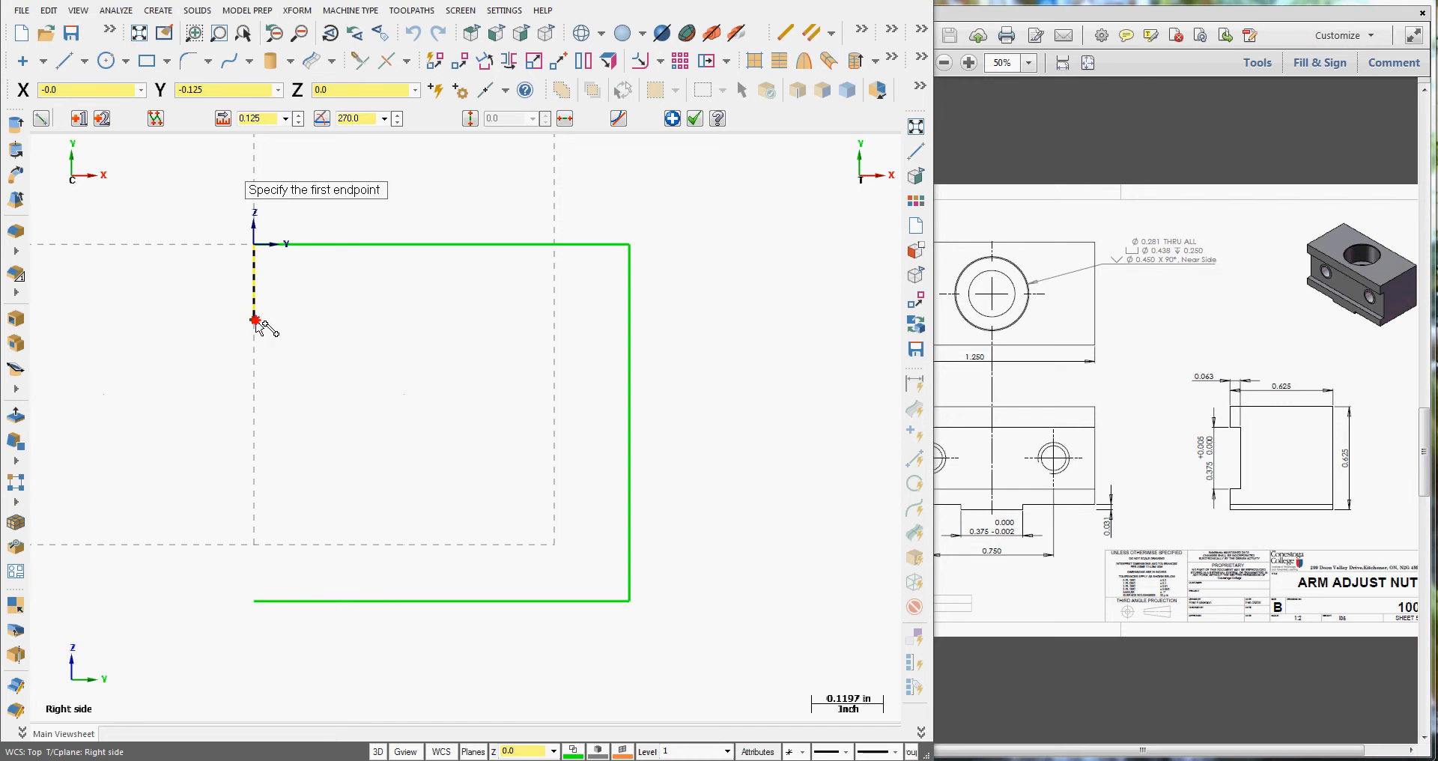
pyautogui.click(254, 321)
pyautogui.click(346, 319)
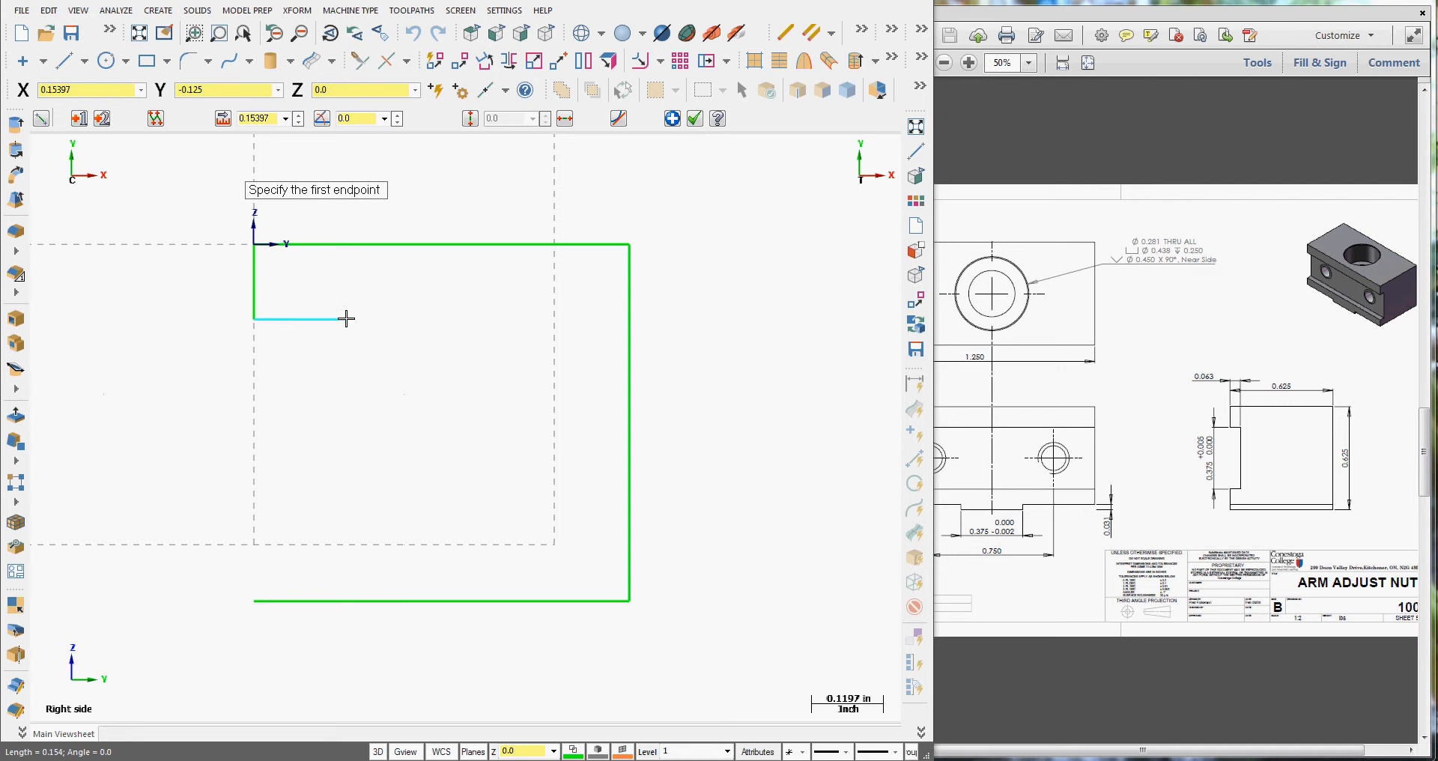
pyautogui.click(275, 119)
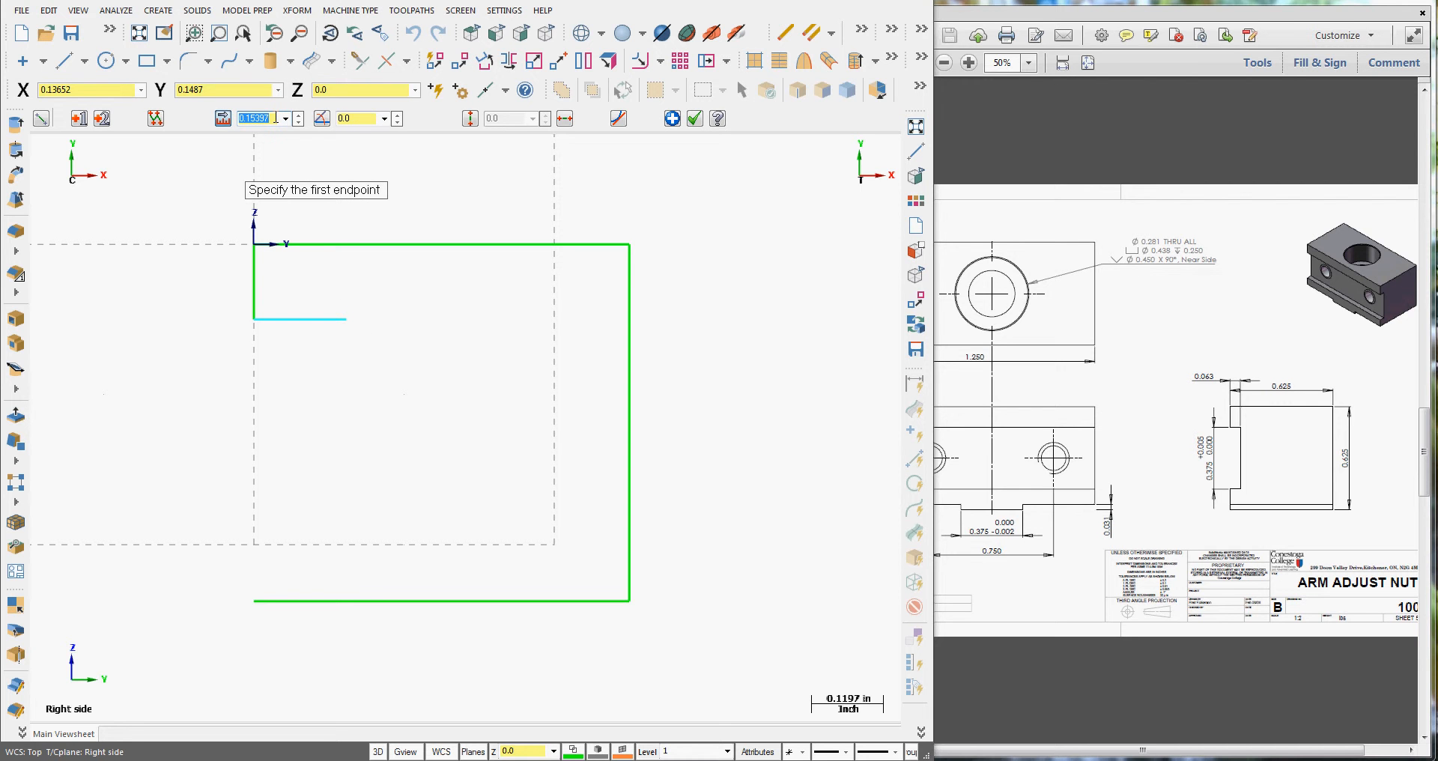
pyautogui.press('BackSpace')
pyautogui.write('.063')
pyautogui.press('Return')
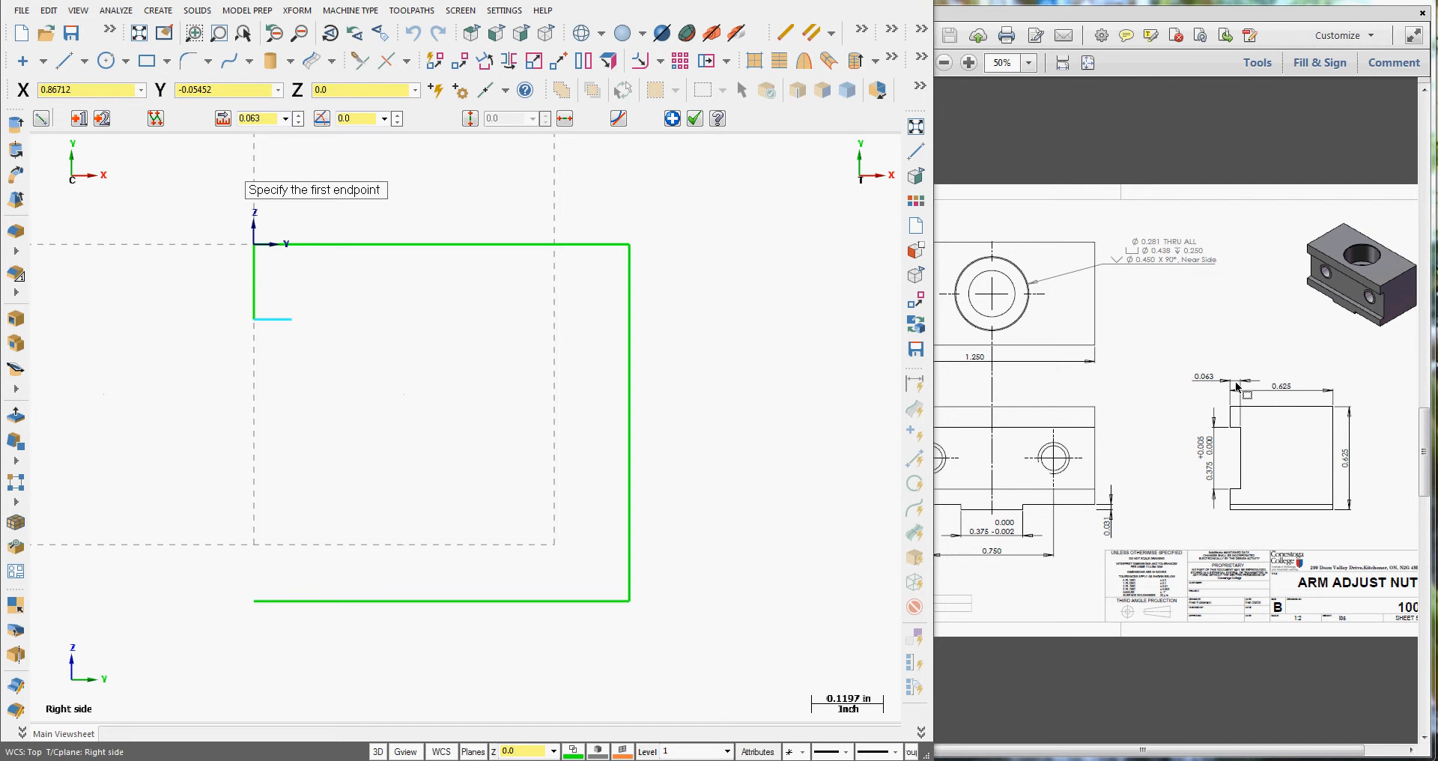
# Draw the notch's vertical wall 0.375 long downward from the inner end of the notch's upper edge.
pyautogui.click(294, 323)
pyautogui.click(292, 423)
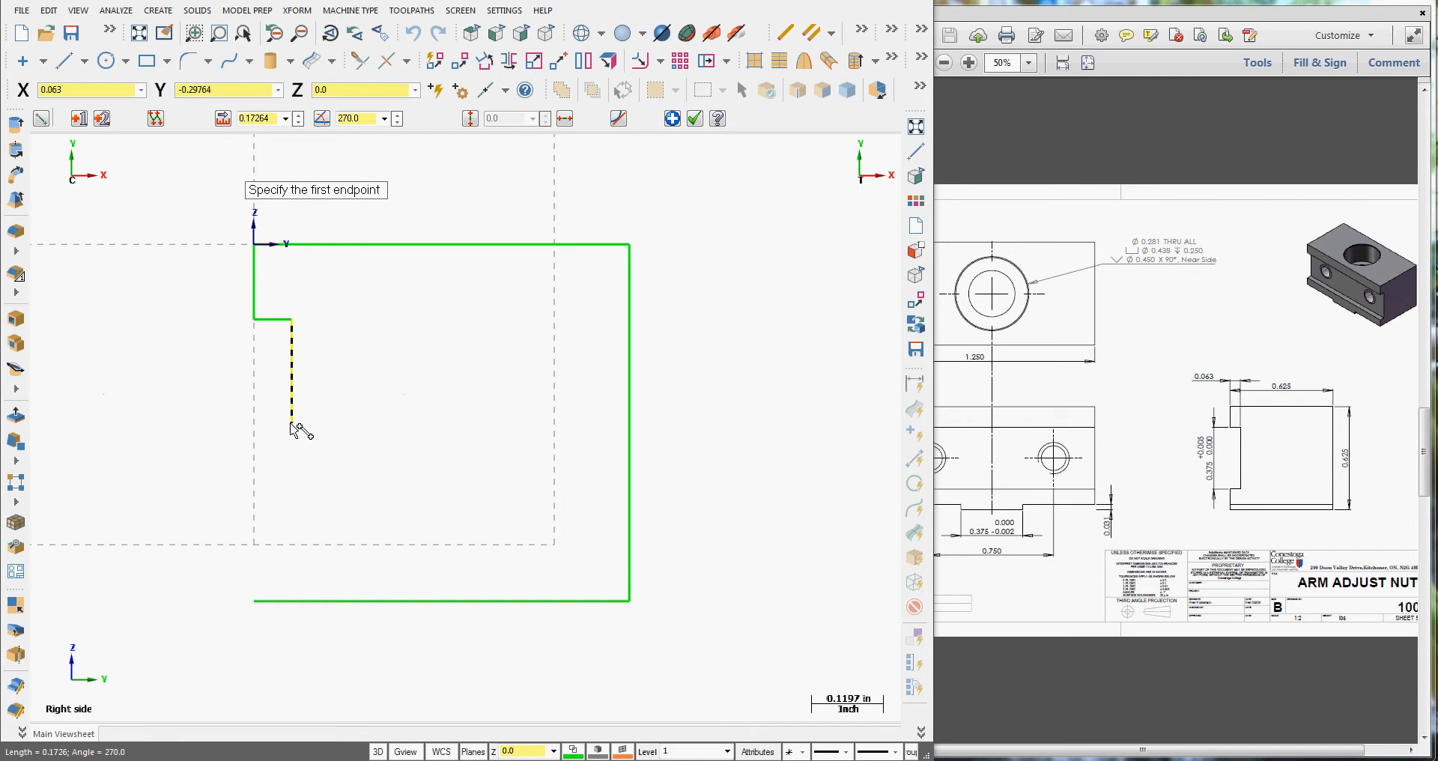
pyautogui.doubleClick(273, 119)
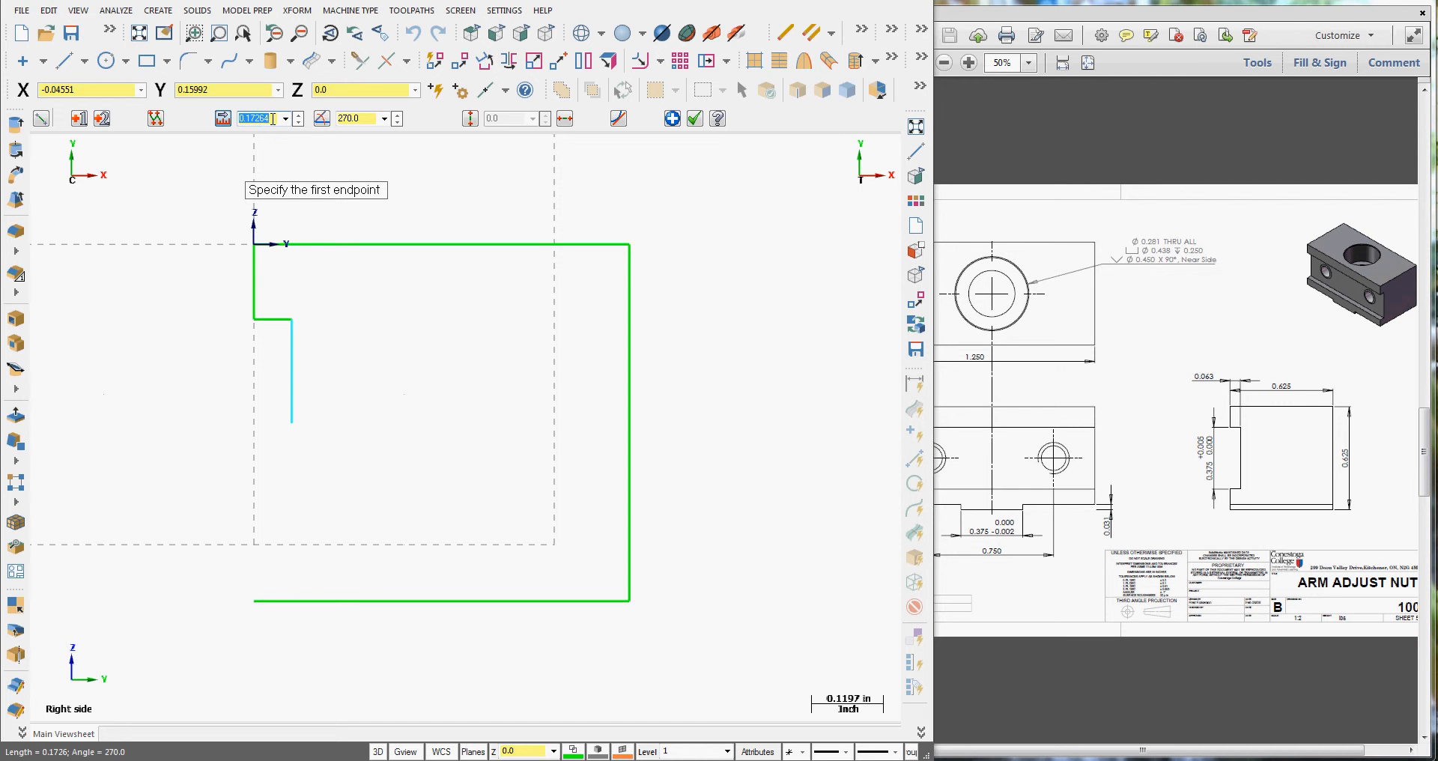
pyautogui.write('375')
pyautogui.press('Return')
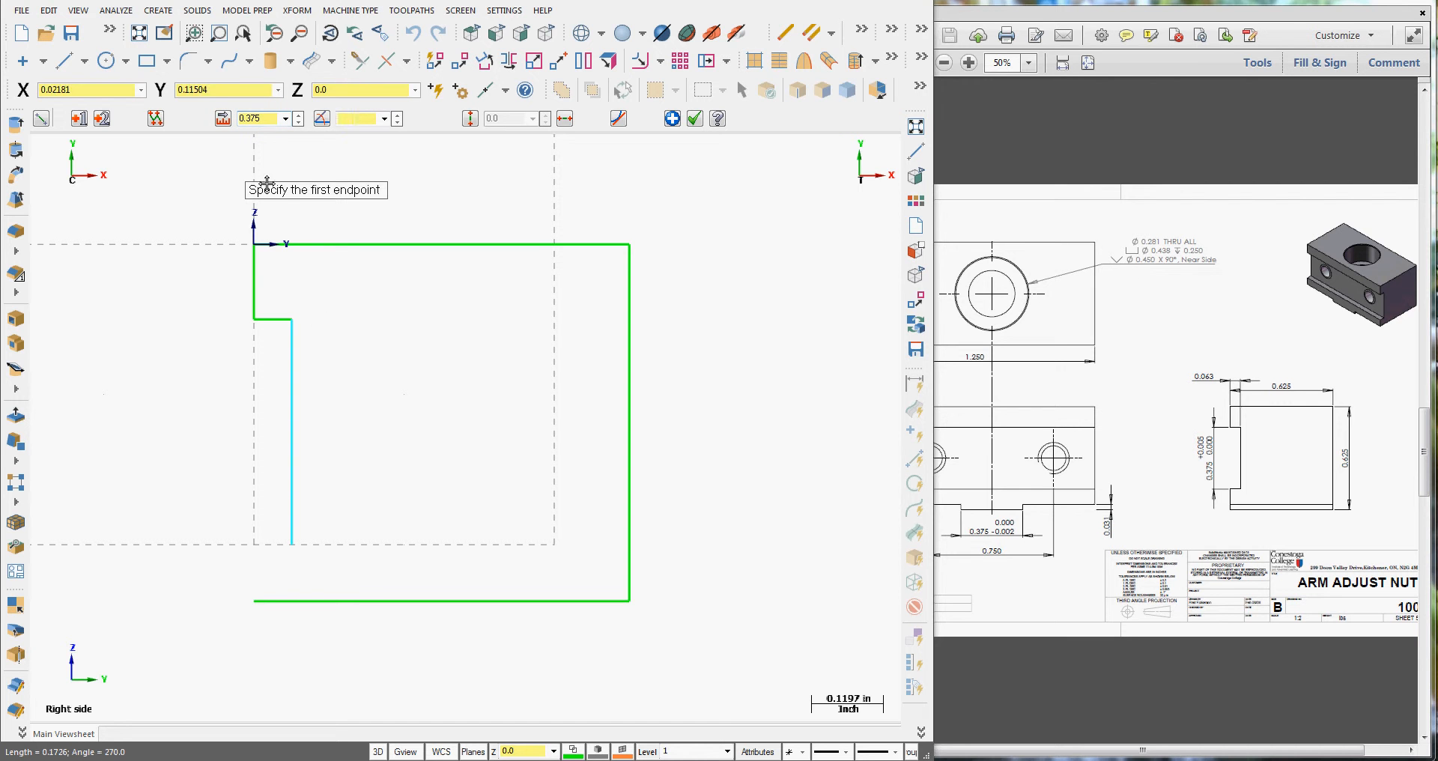
# Draw the notch's lower edge 0.063 long at 180 degrees from the notch wall's lower end.
pyautogui.click(293, 546)
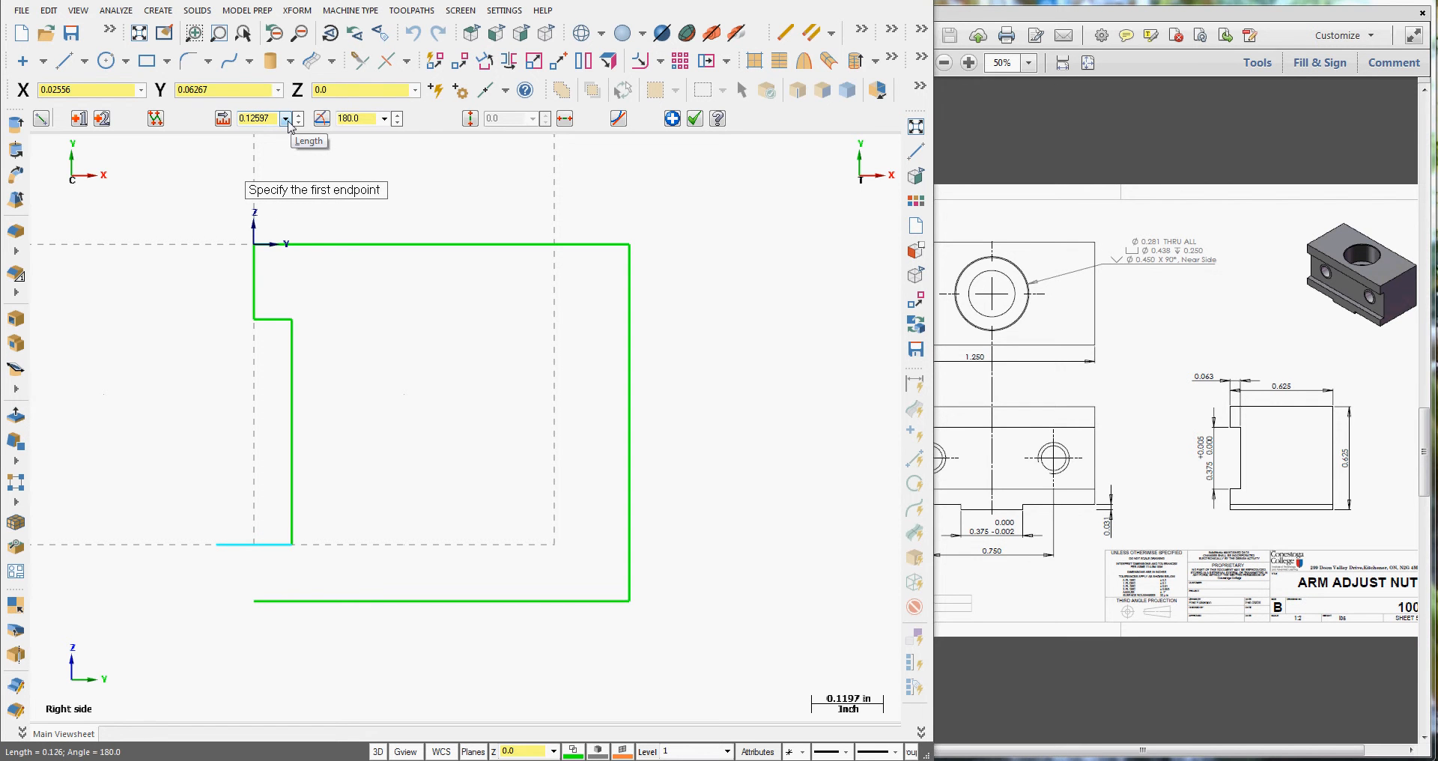
pyautogui.click(286, 119)
pyautogui.click(262, 140)
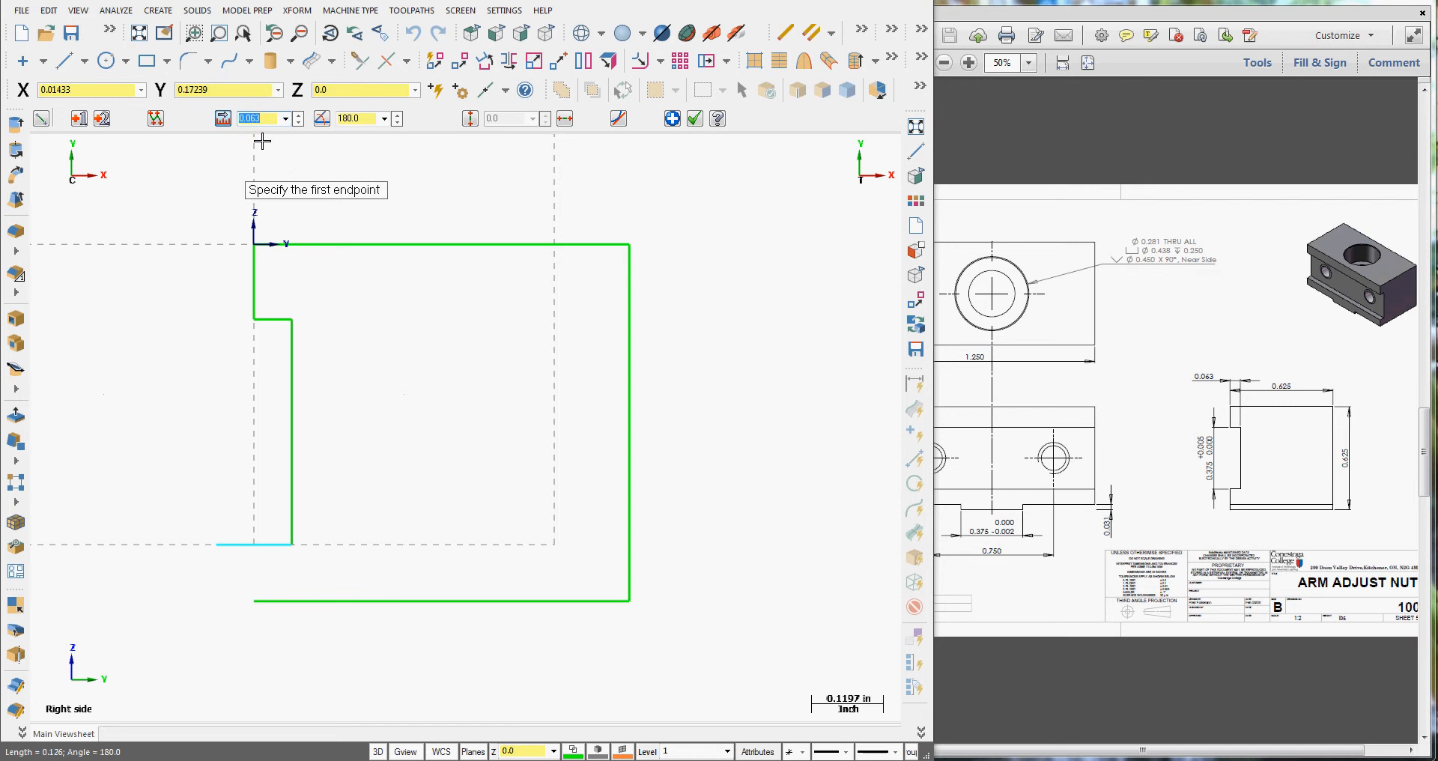
pyautogui.press('Return')
# Close the profile with a line from the lower edge's open end up to the notch's lower edge.
pyautogui.click(252, 604)
pyautogui.click(255, 544)
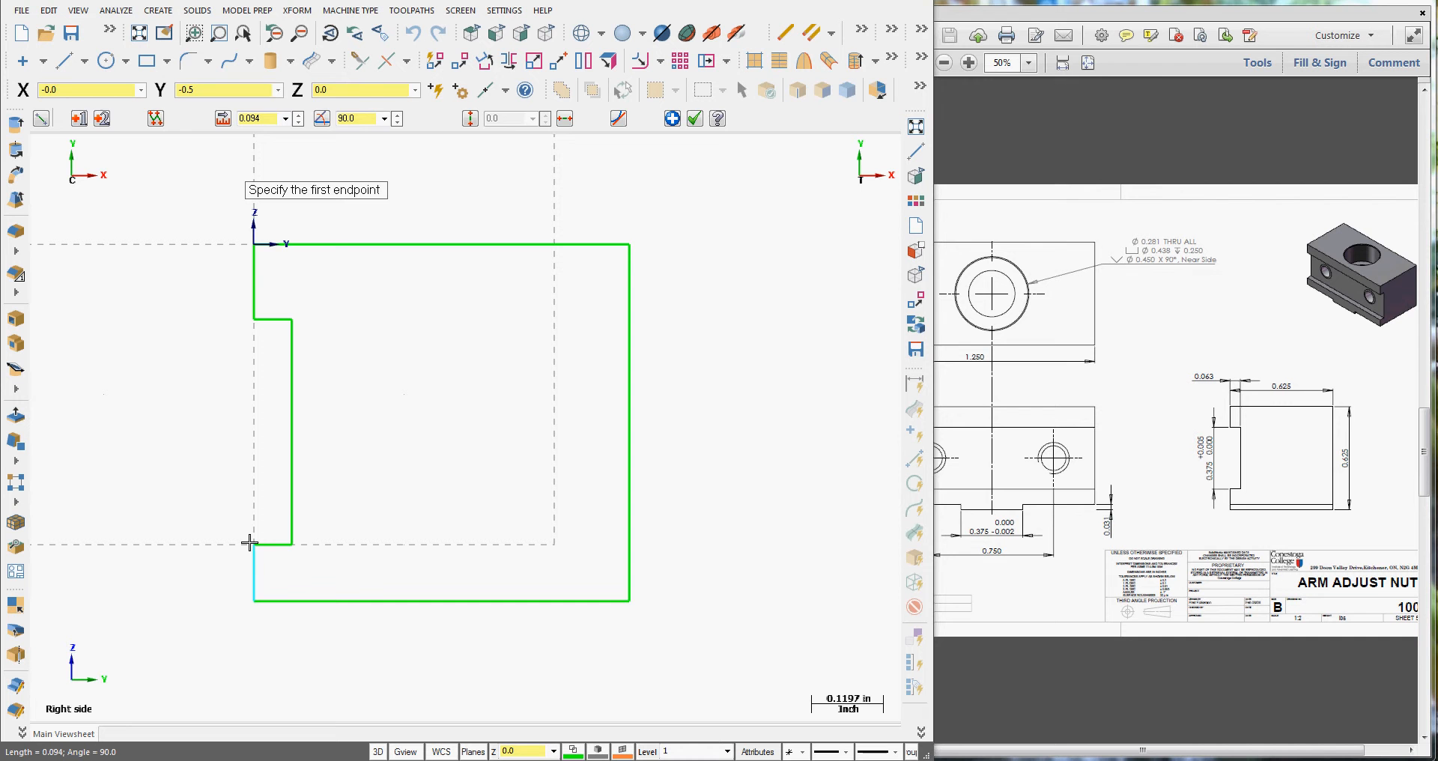
pyautogui.click(695, 119)
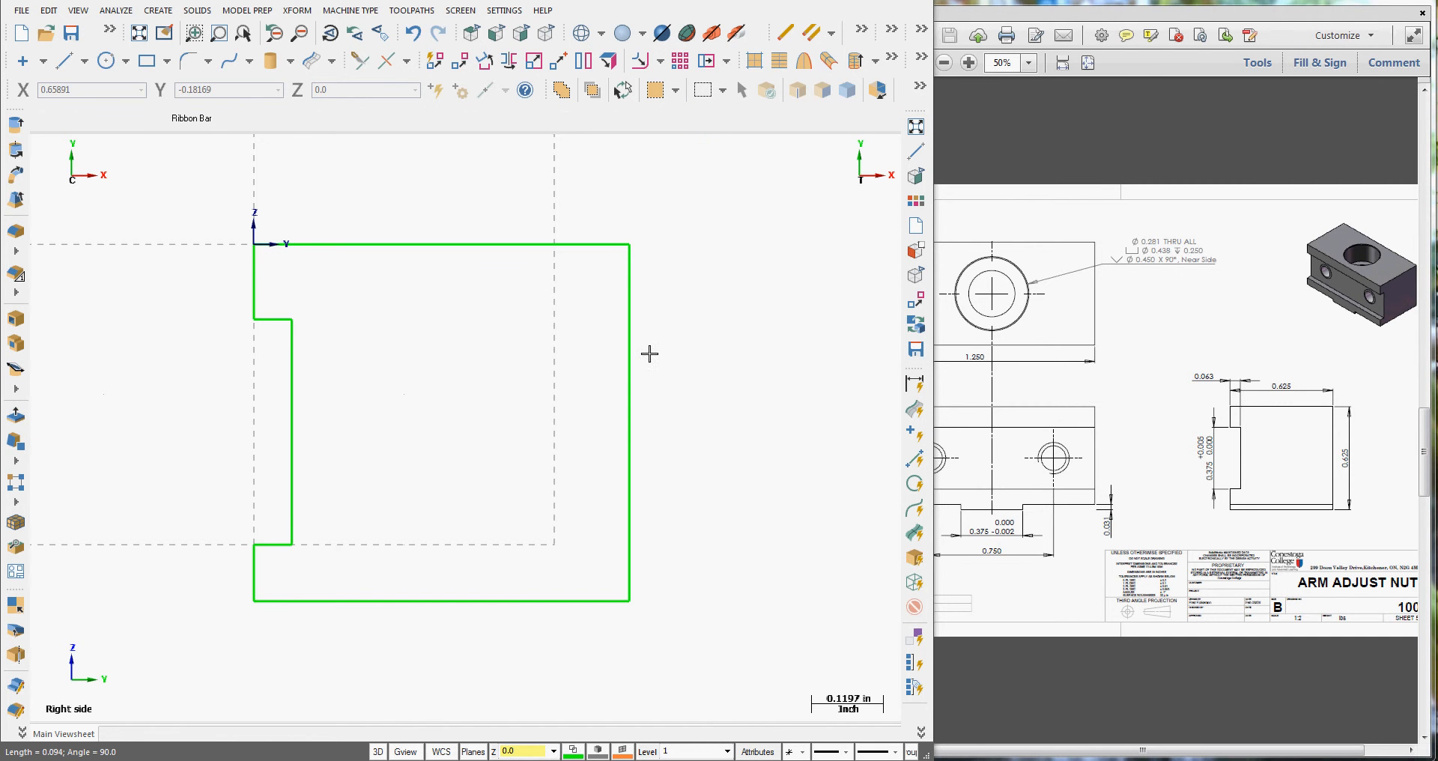
# In isometric view, translate the whole notched profile 1.25 along X with Join, reversing the direction so it extends to the negative side.
pyautogui.click(547, 35)
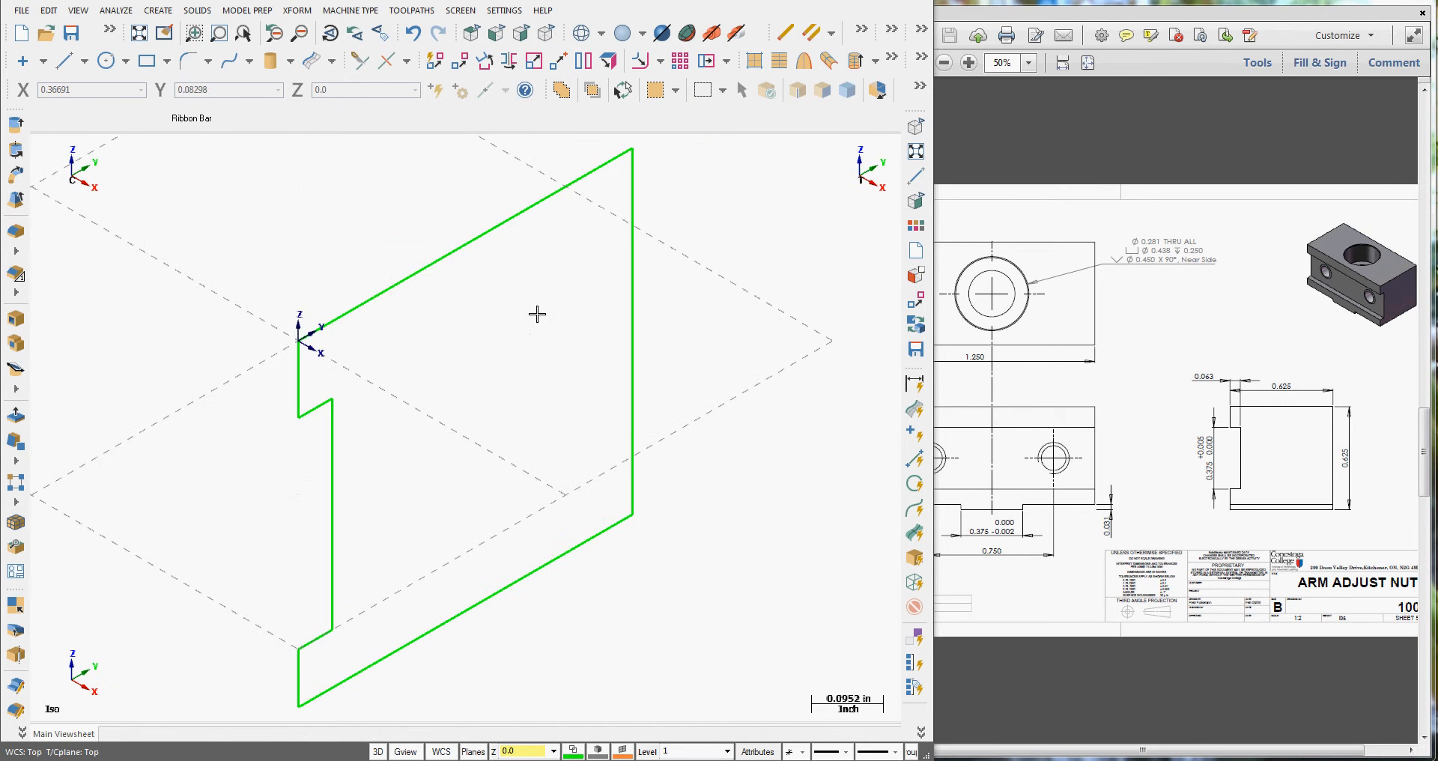
pyautogui.scroll(-5, 535, 483)
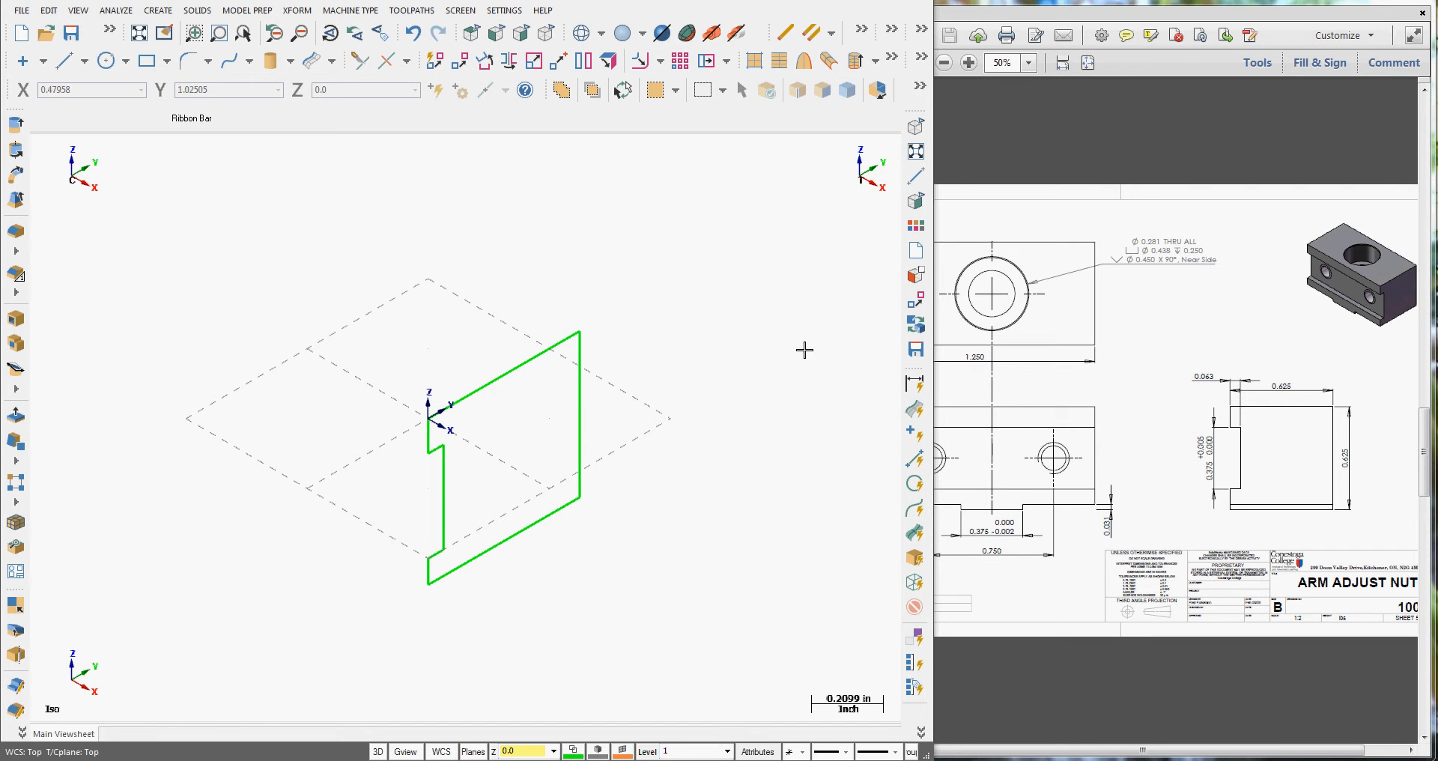
pyautogui.click(296, 11)
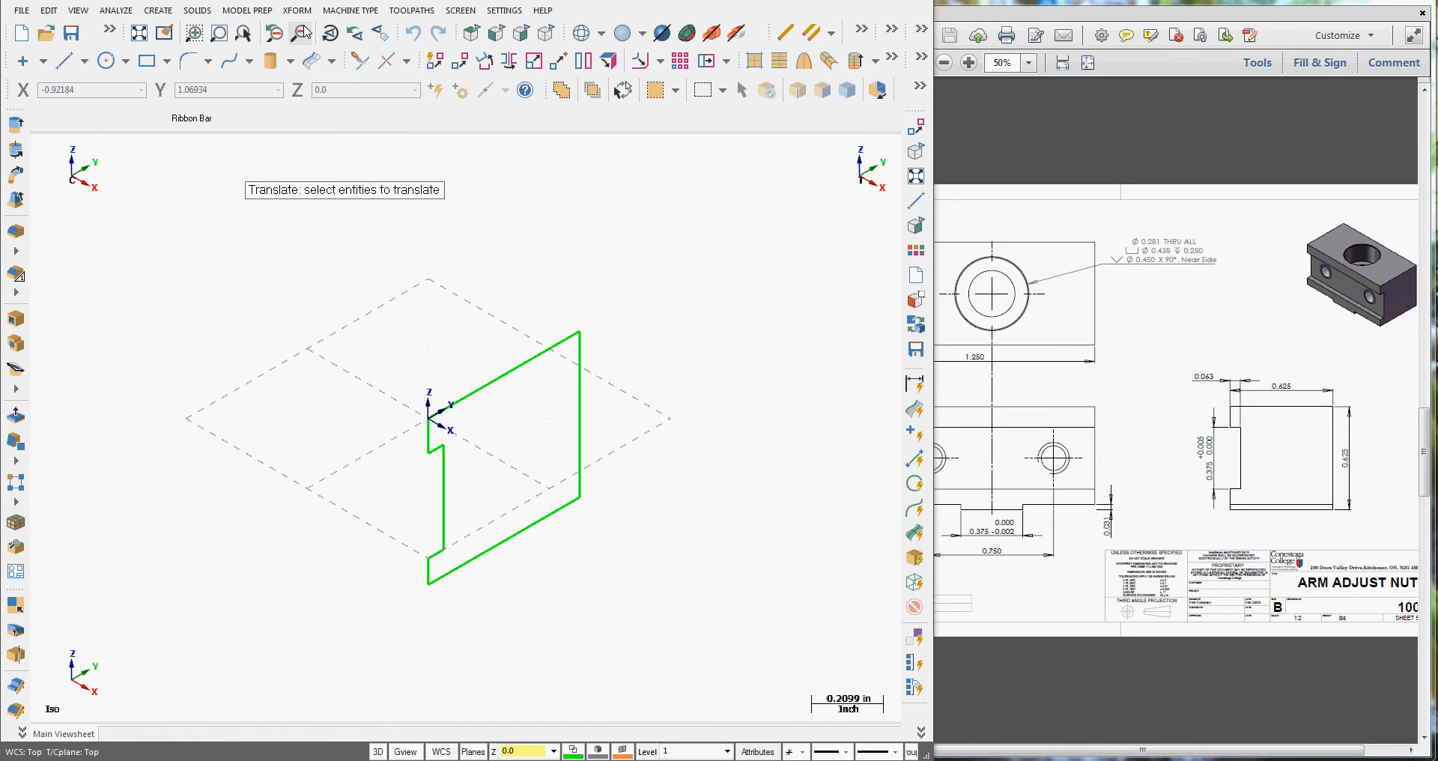
pyautogui.click(306, 28)
pyautogui.moveTo(354, 283); pyautogui.dragTo(636, 612)
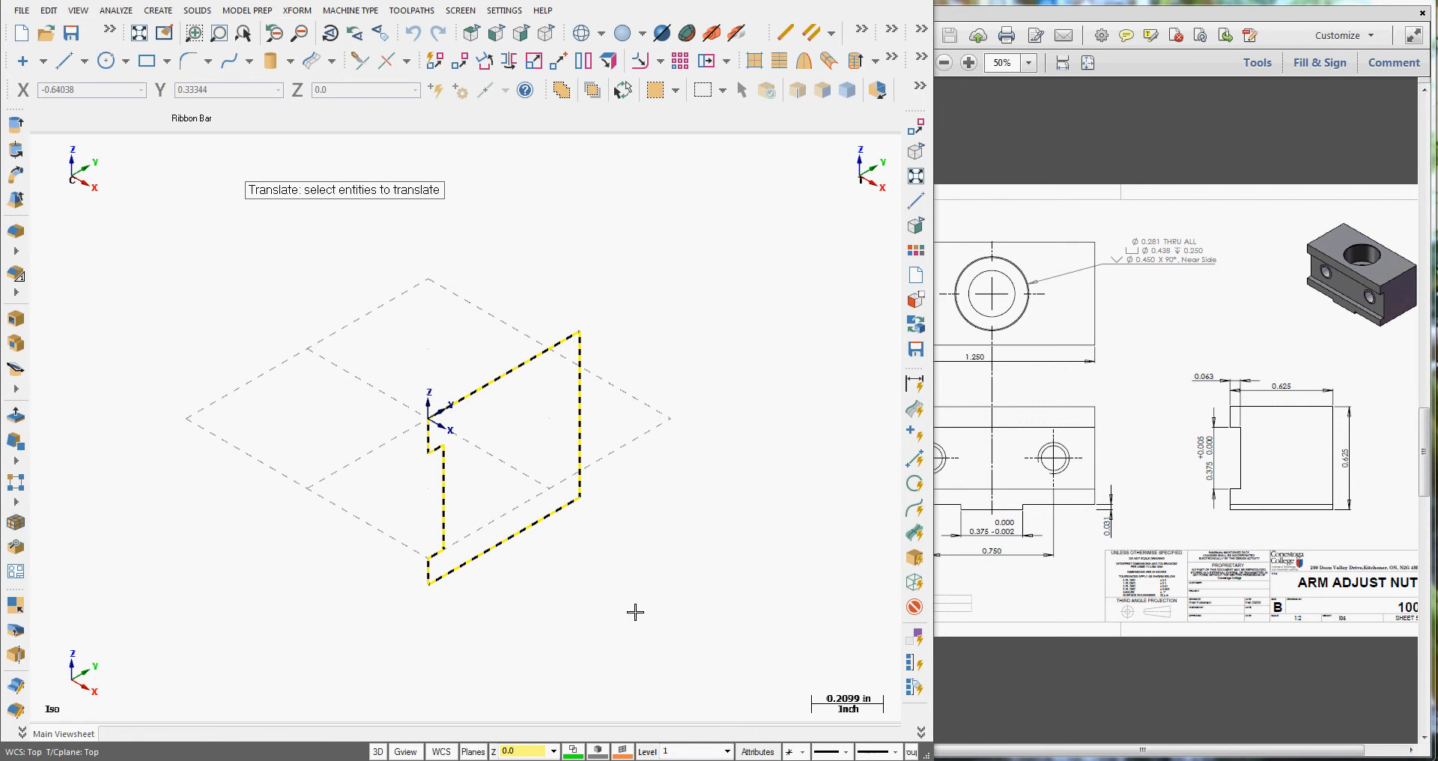
pyautogui.press('Return')
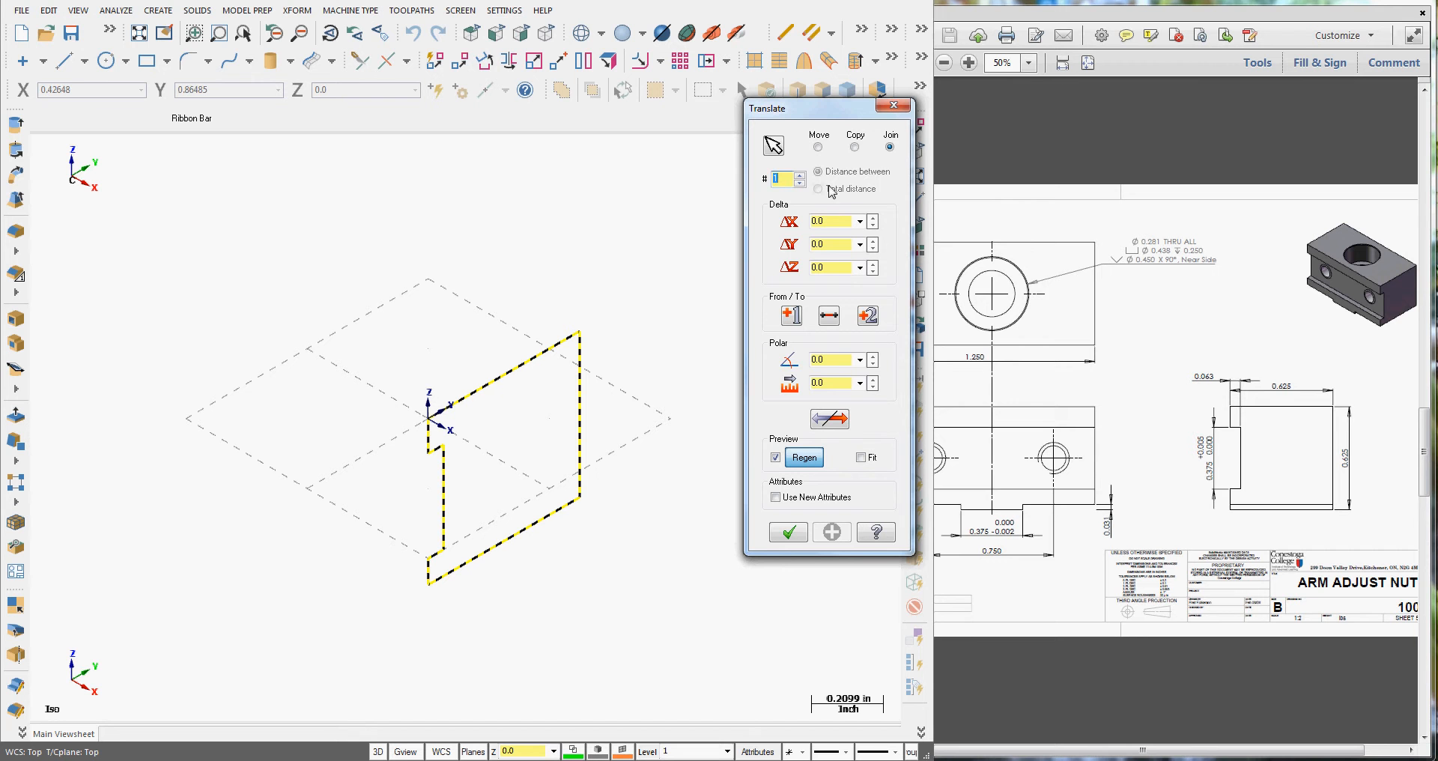
pyautogui.click(824, 222)
pyautogui.write('1.25')
pyautogui.press('Return')
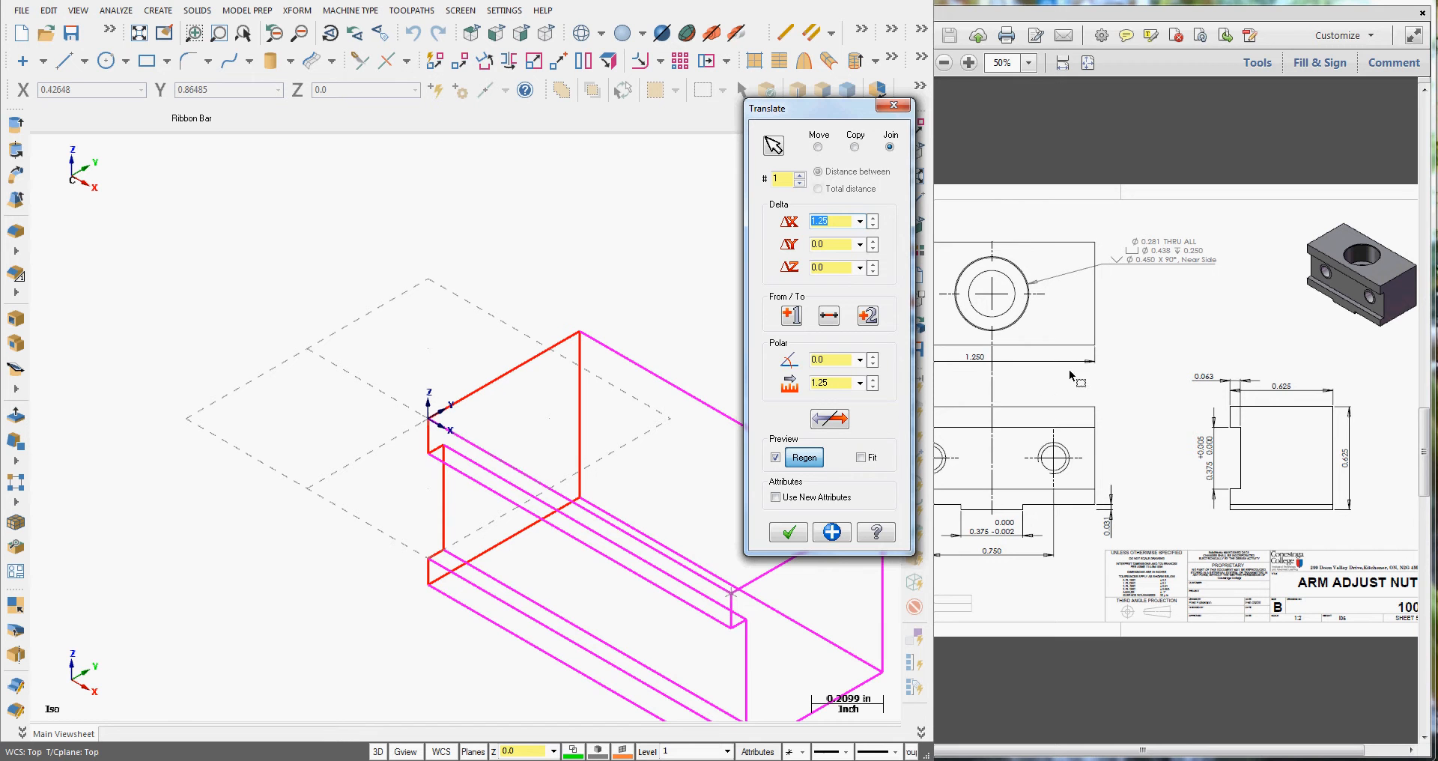
pyautogui.click(844, 418)
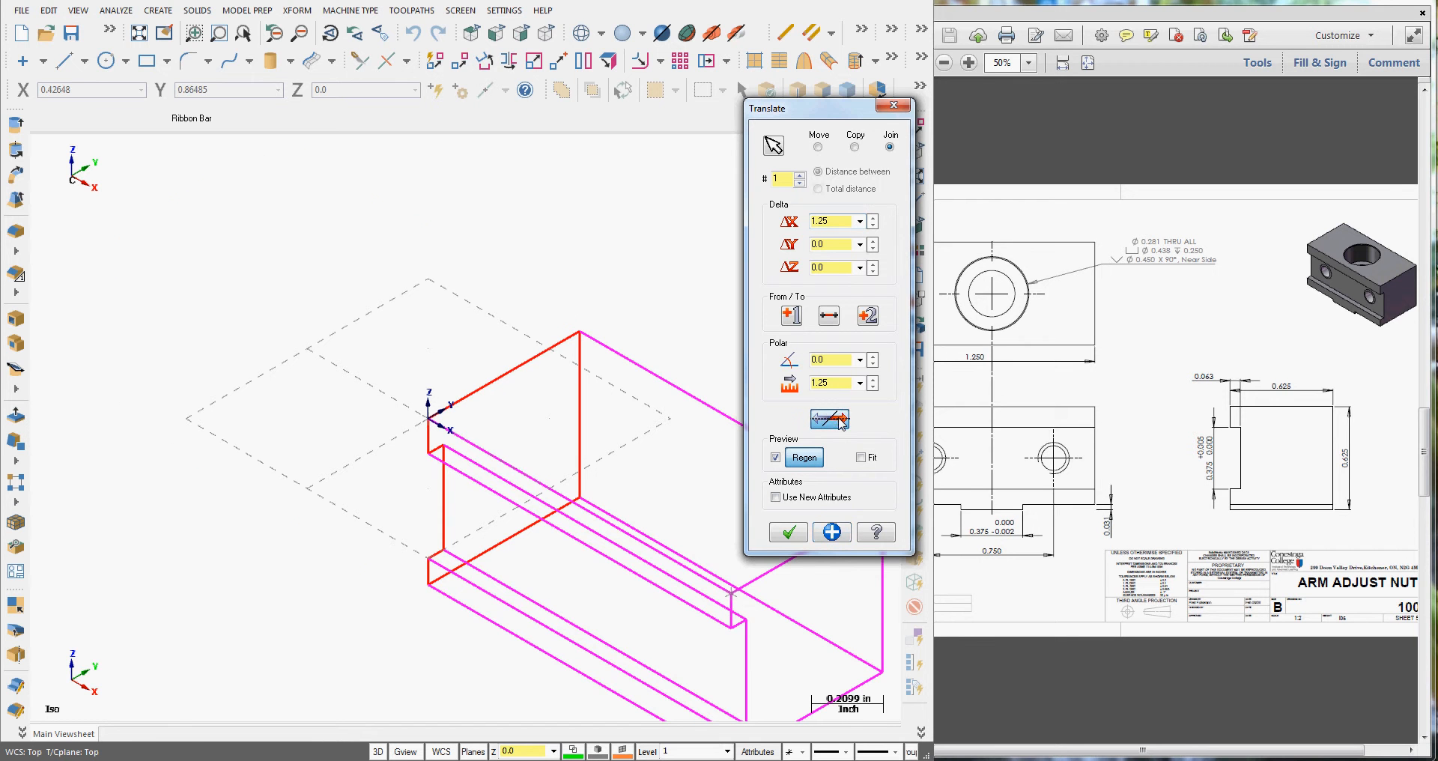
pyautogui.click(789, 532)
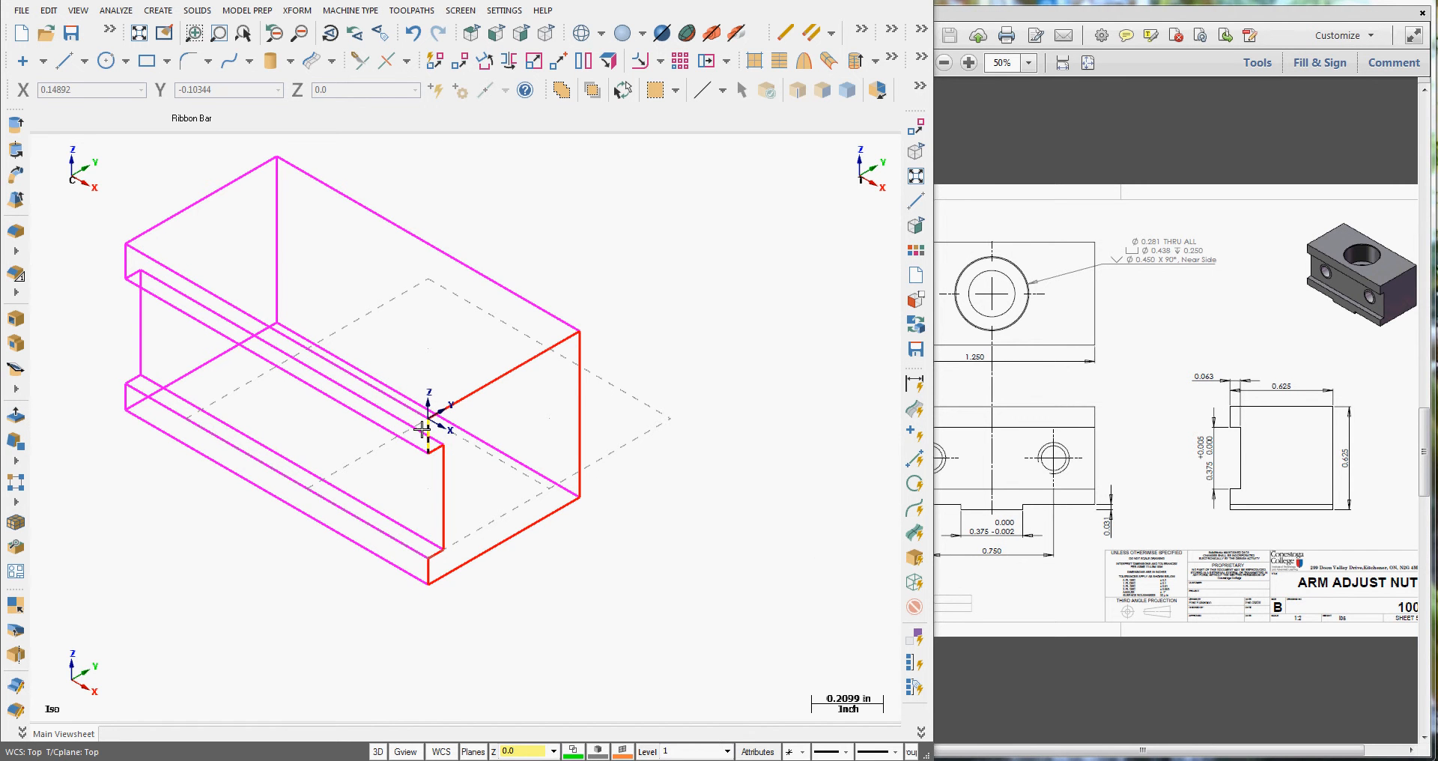
# Fit the wireframe in view and set the construction and tool planes to Front (WCS).
pyautogui.click(138, 33)
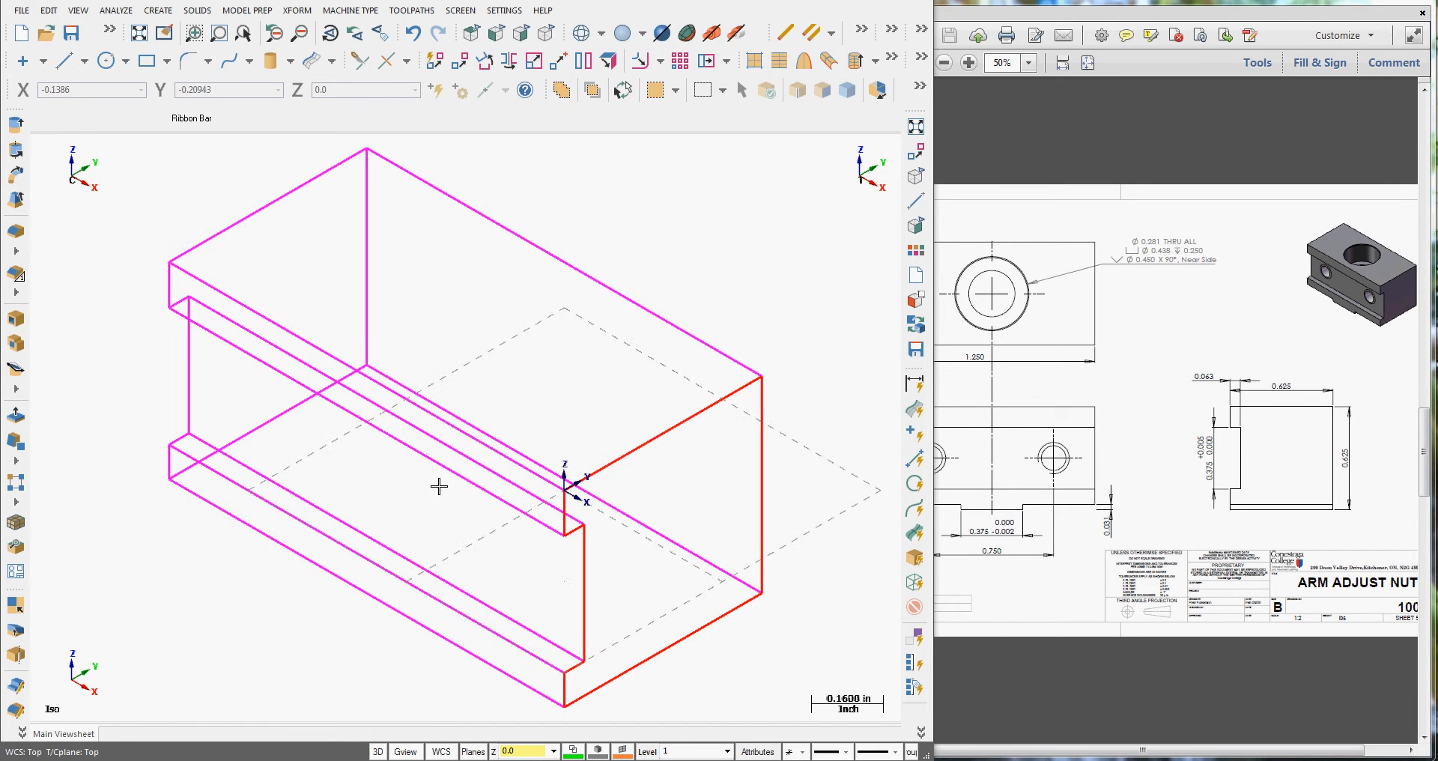
pyautogui.scroll(-3, 467, 521)
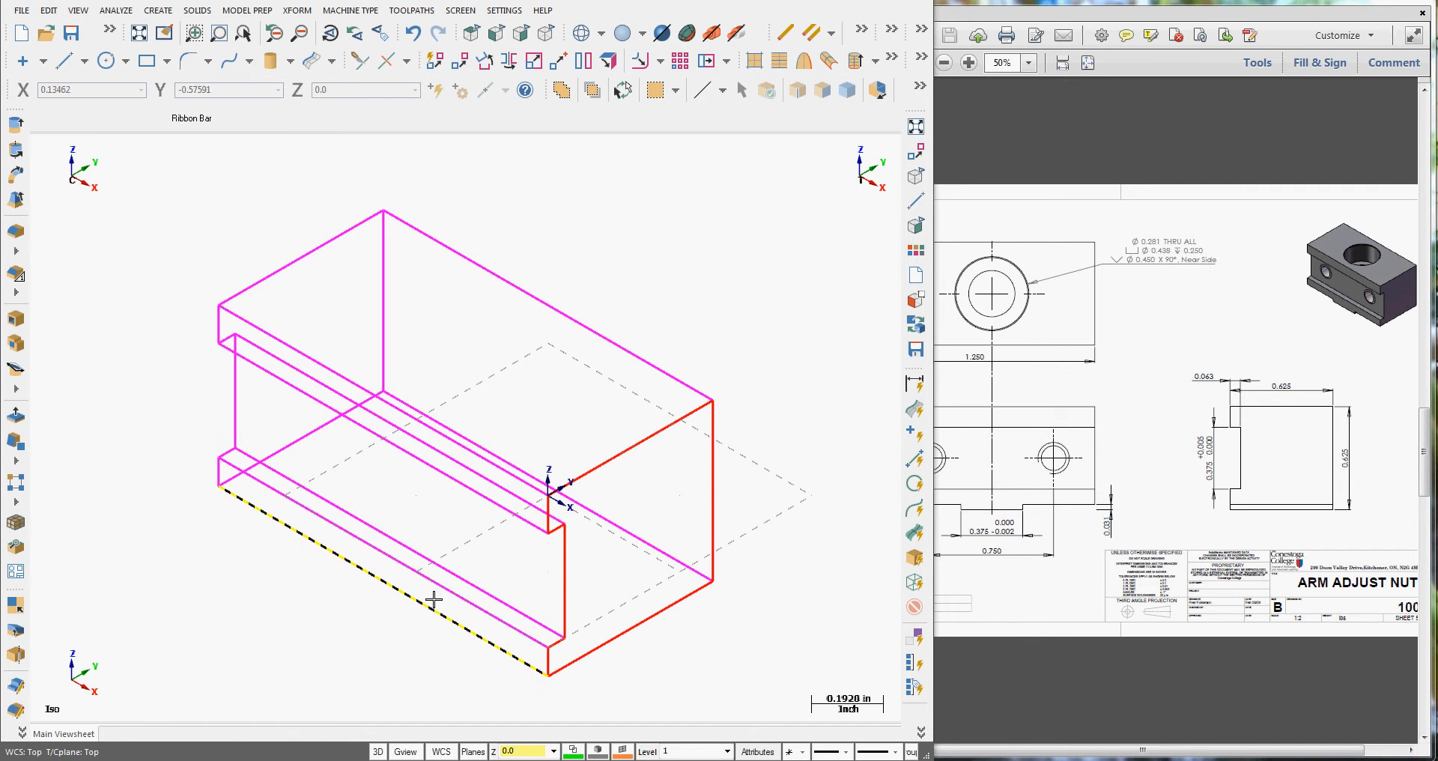
pyautogui.click(475, 752)
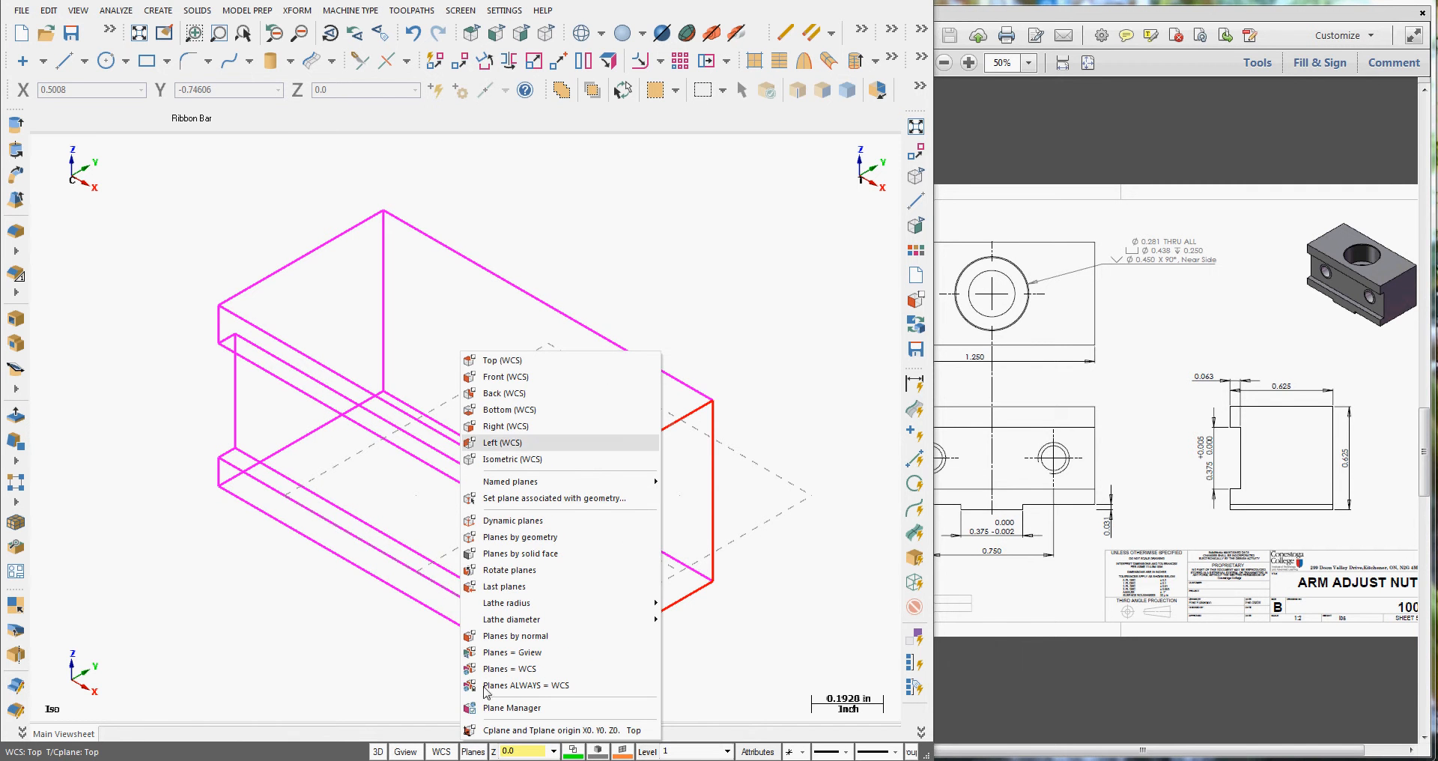
pyautogui.click(490, 376)
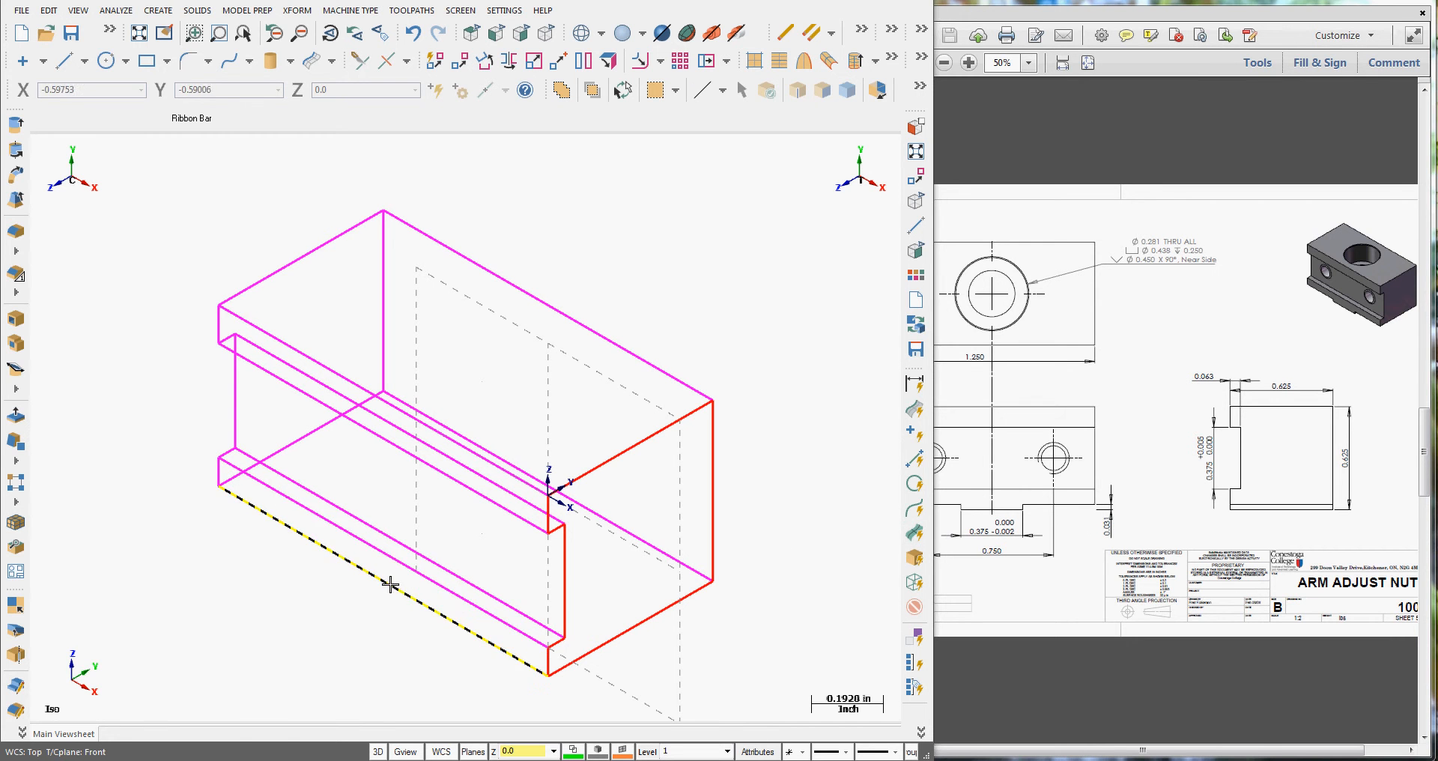
# Draw a line 0.031 long at 270 degrees from the midpoint of the block's lower front edge.
pyautogui.click(63, 60)
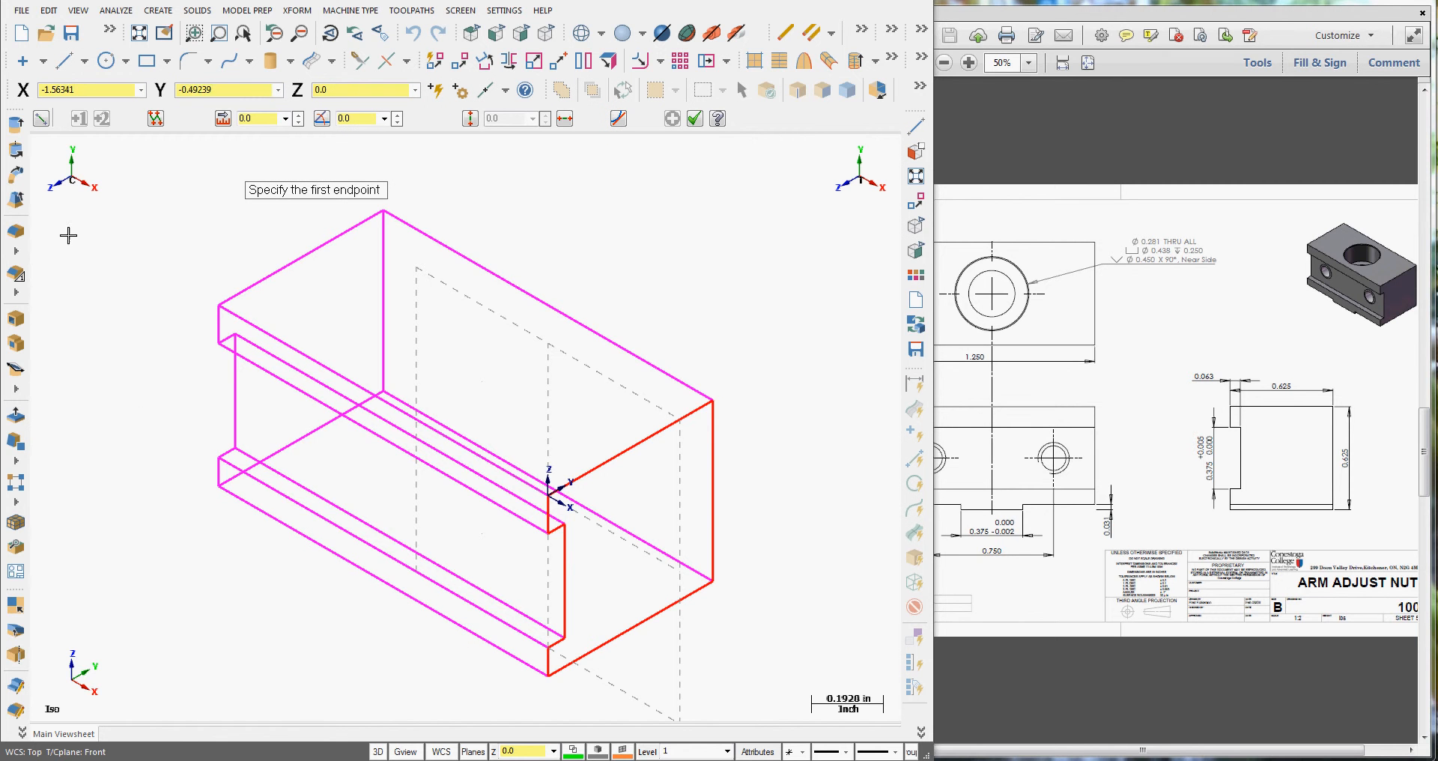
pyautogui.click(382, 582)
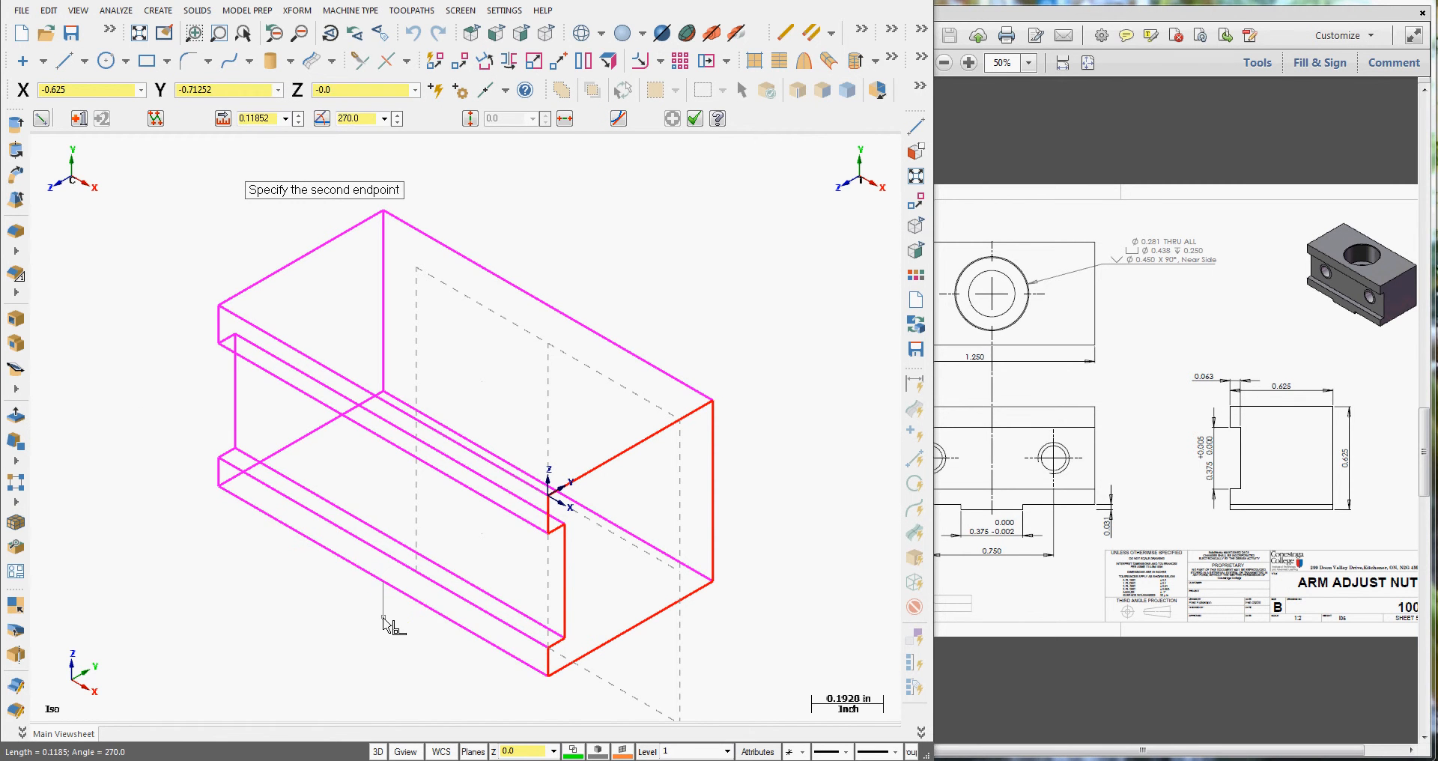
pyautogui.click(382, 616)
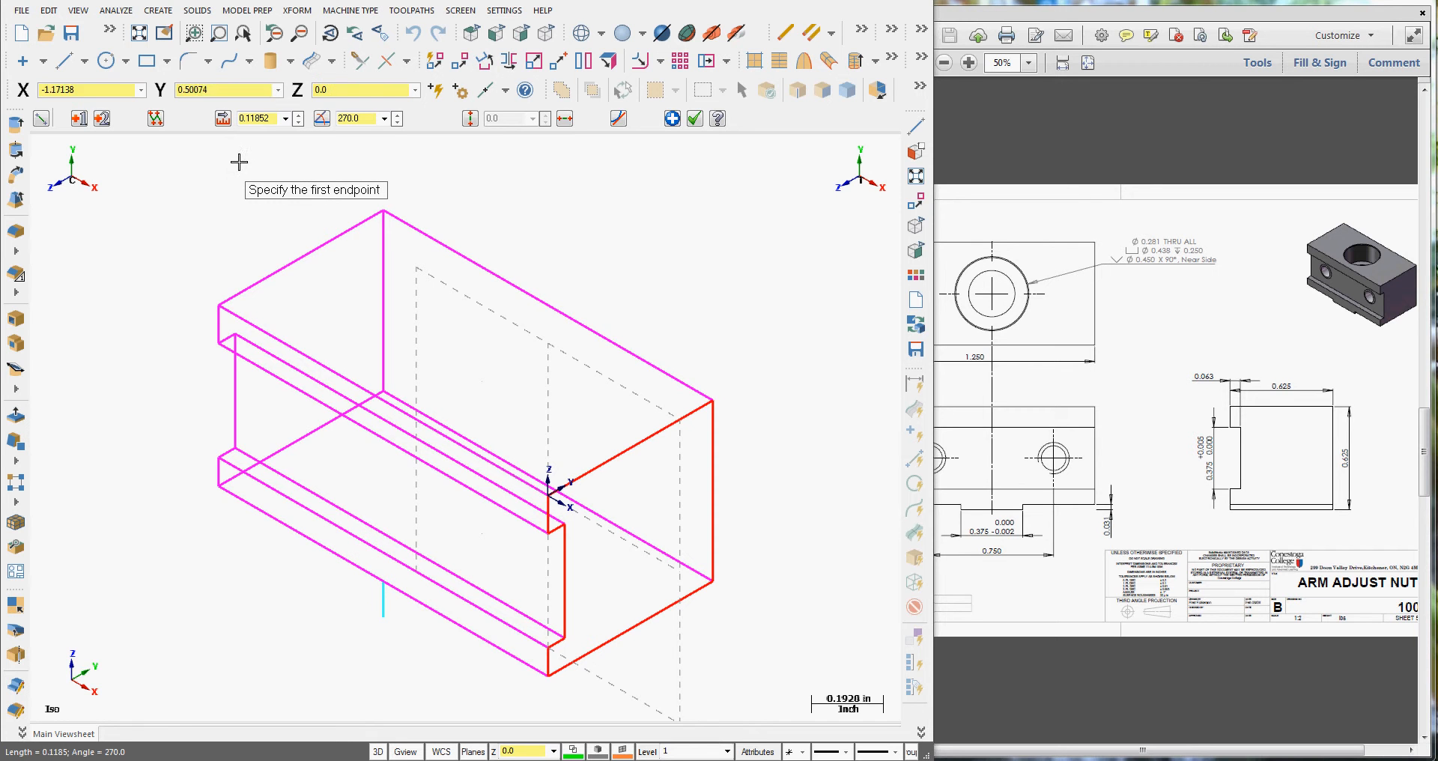
pyautogui.click(274, 120)
pyautogui.write('.031')
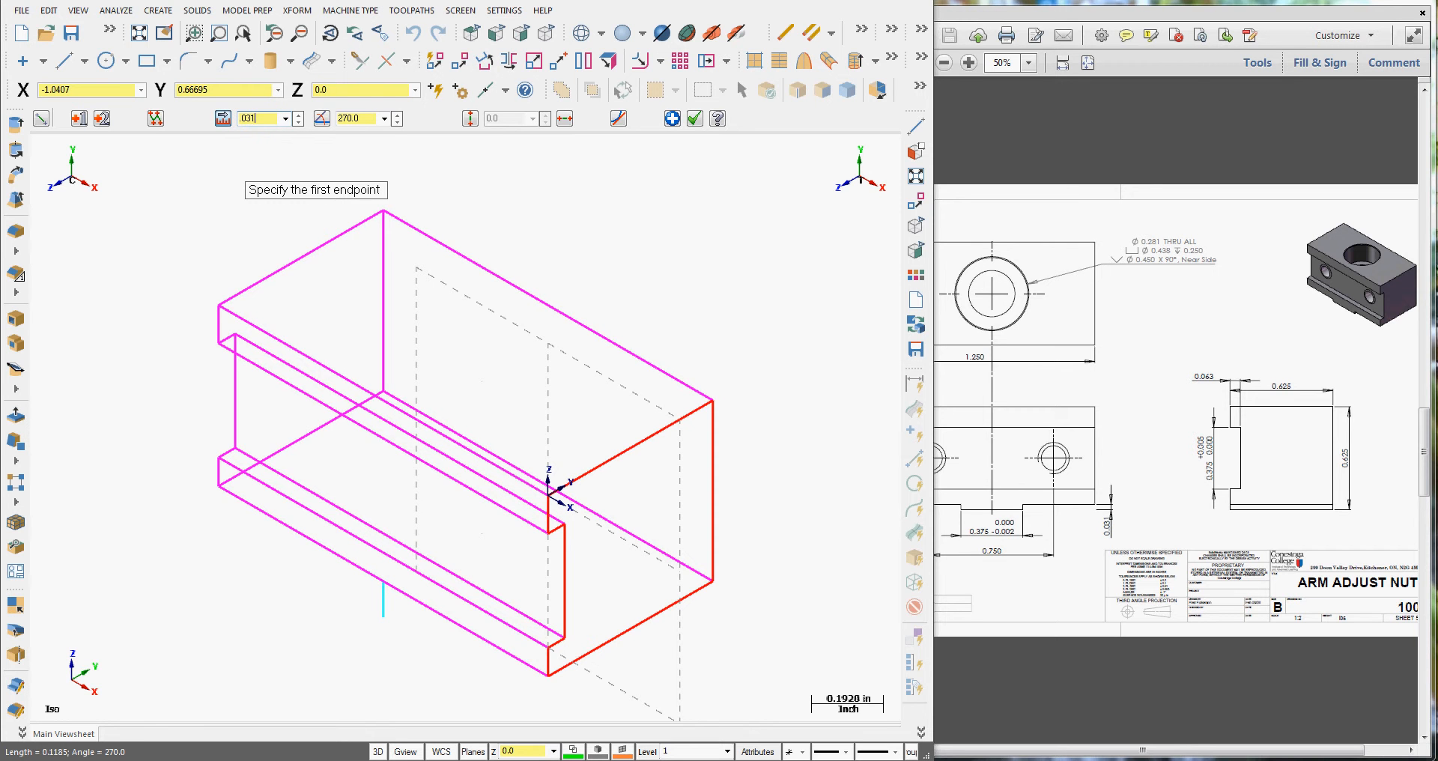
pyautogui.press('Return')
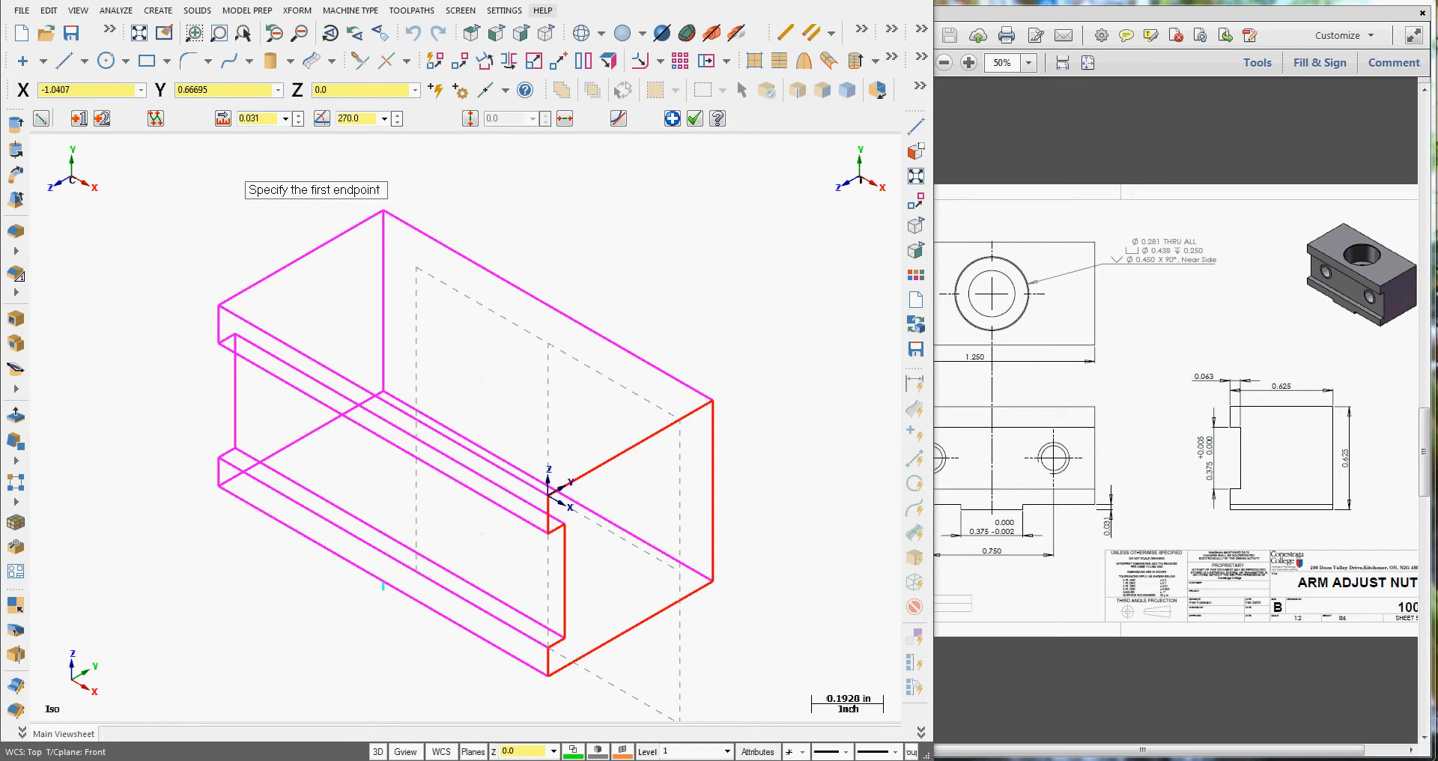
pyautogui.click(693, 119)
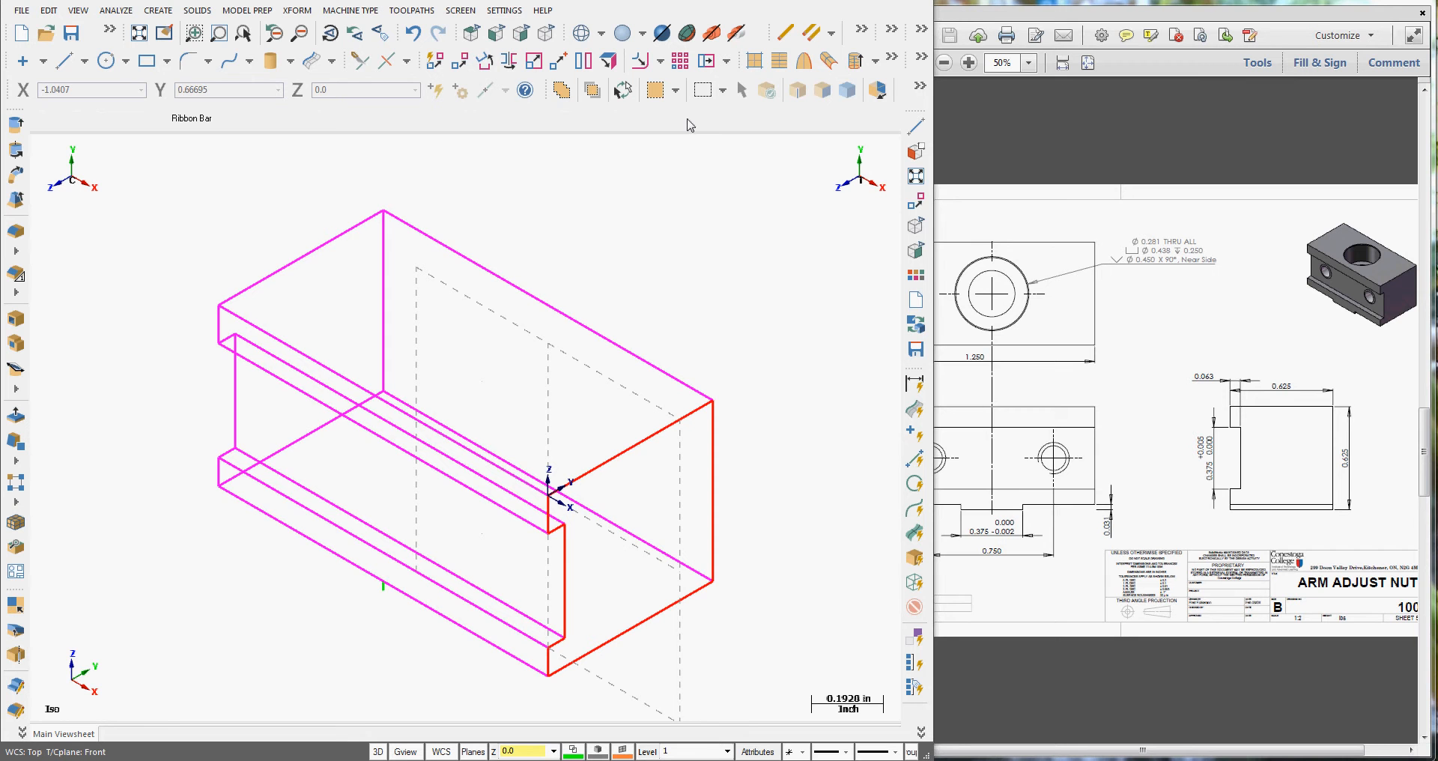
# Create parallel lines at a distance of 0.1875 on both sides of the short vertical line.
pyautogui.click(85, 65)
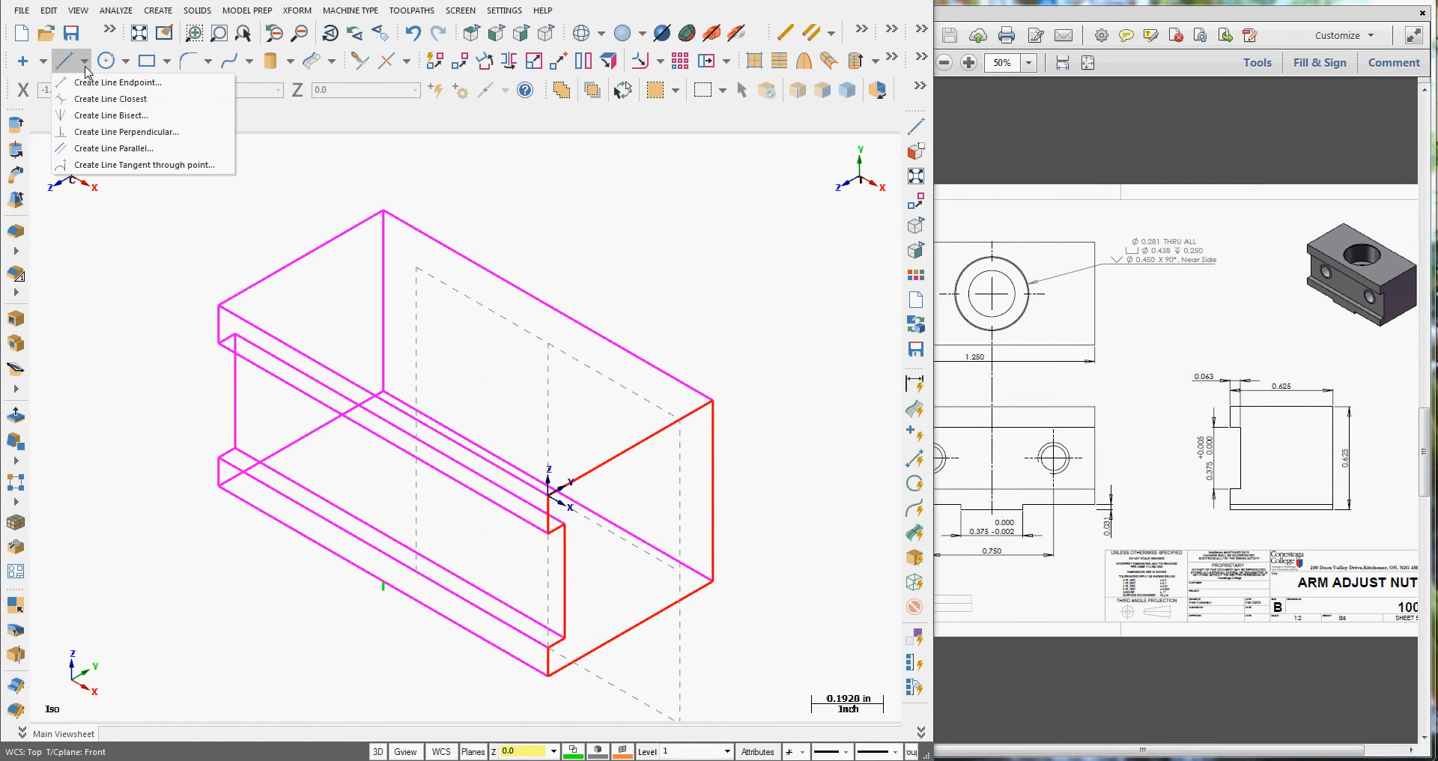
pyautogui.click(88, 149)
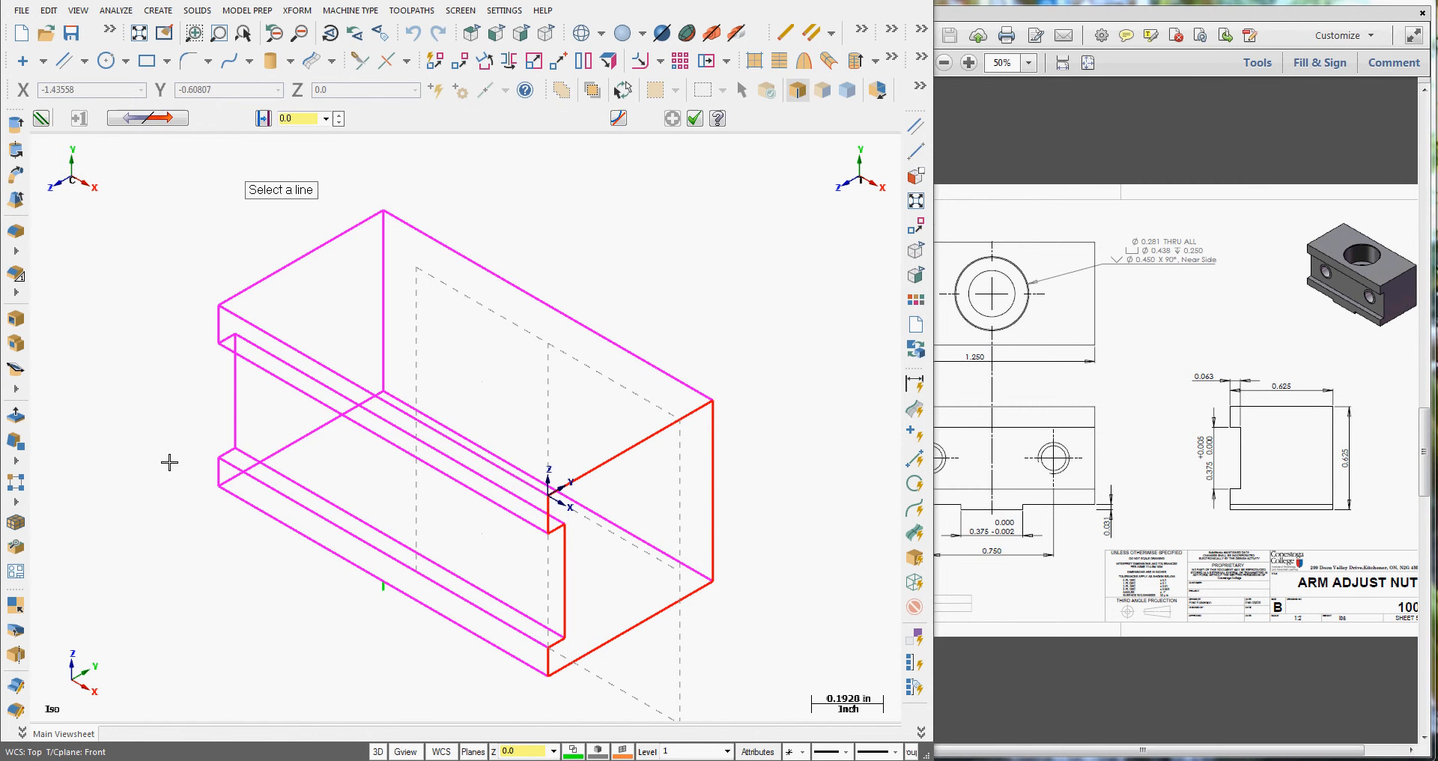
pyautogui.click(383, 593)
pyautogui.click(418, 614)
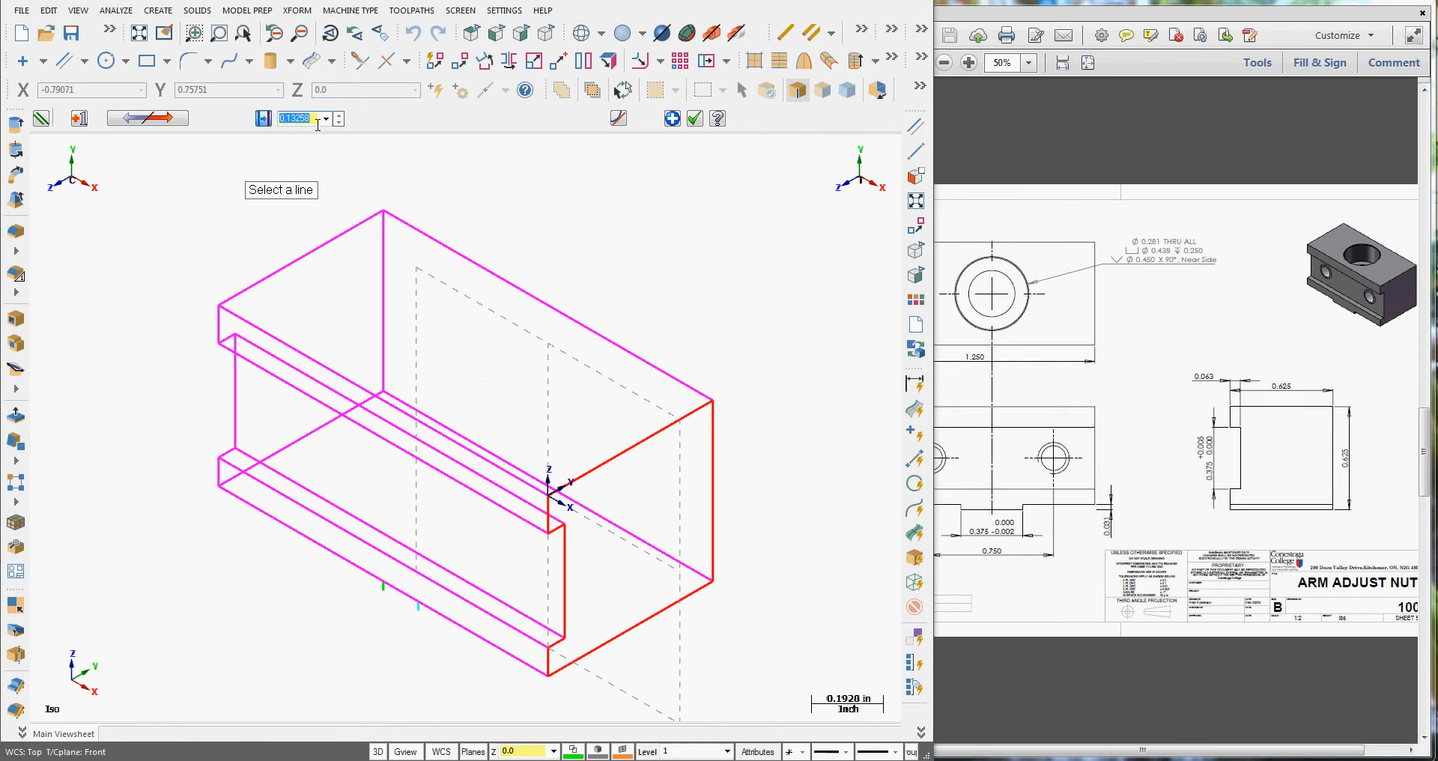
pyautogui.press('BackSpace')
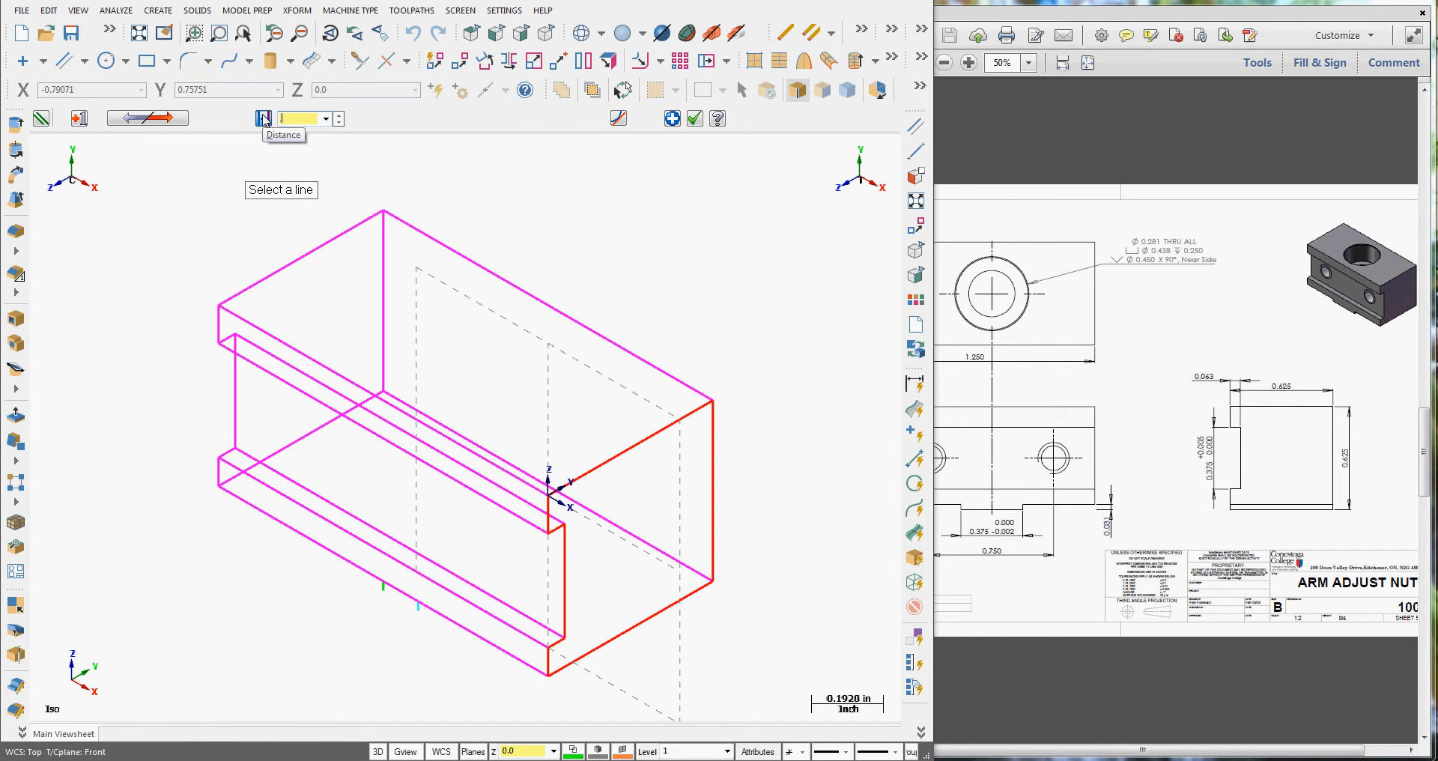
pyautogui.press('Return')
pyautogui.click(168, 122)
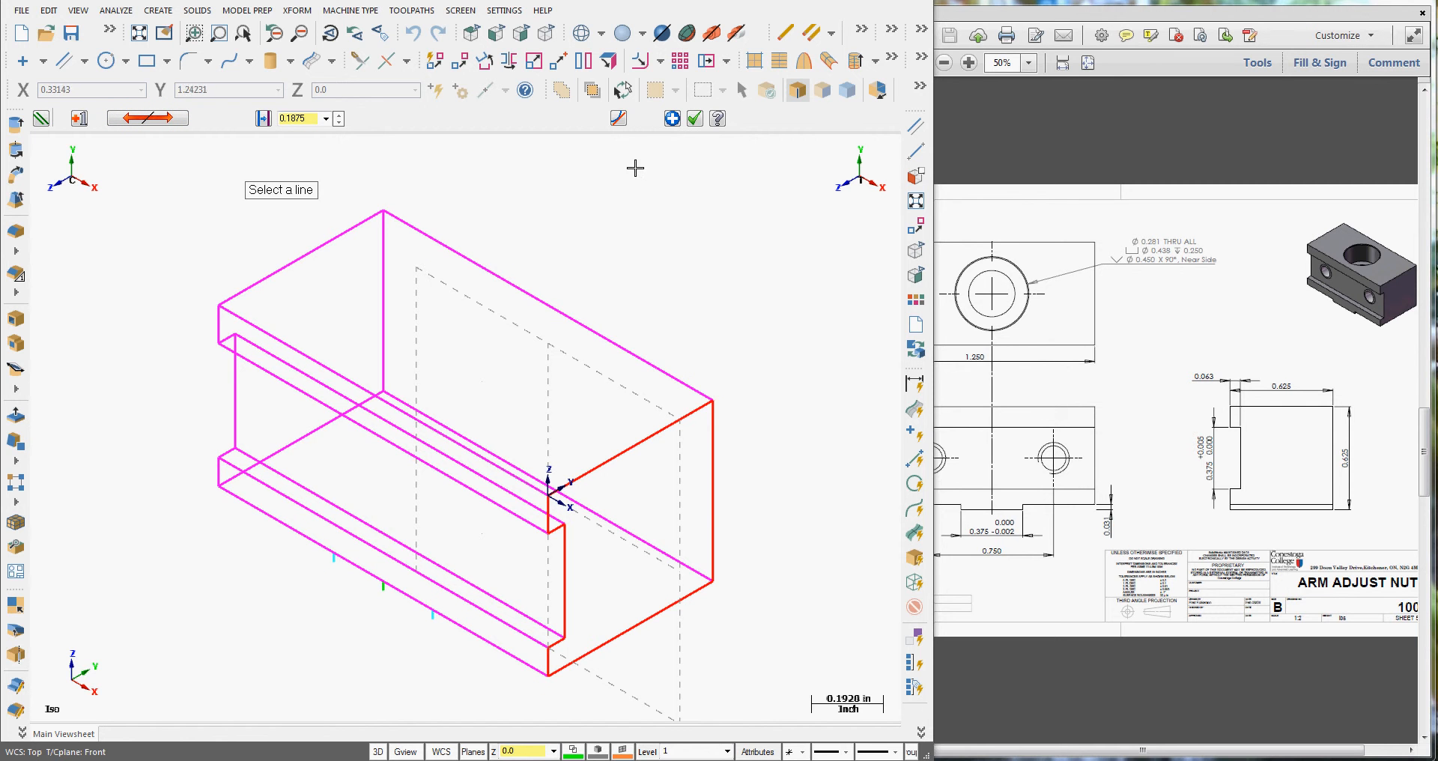
pyautogui.click(696, 120)
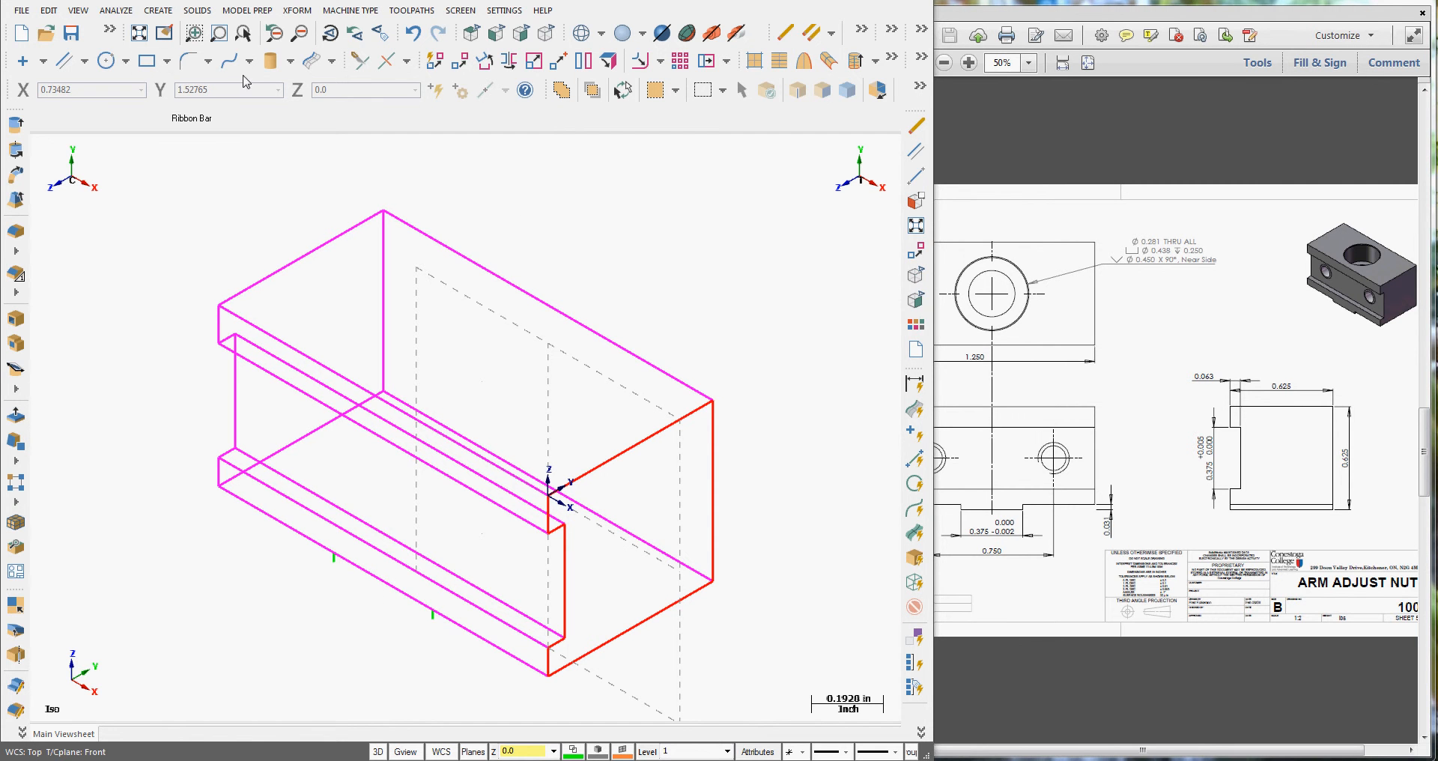
# Connect the lower ends of the two short vertical lines with an endpoint line to complete the tab outline.
pyautogui.click(84, 60)
pyautogui.click(86, 81)
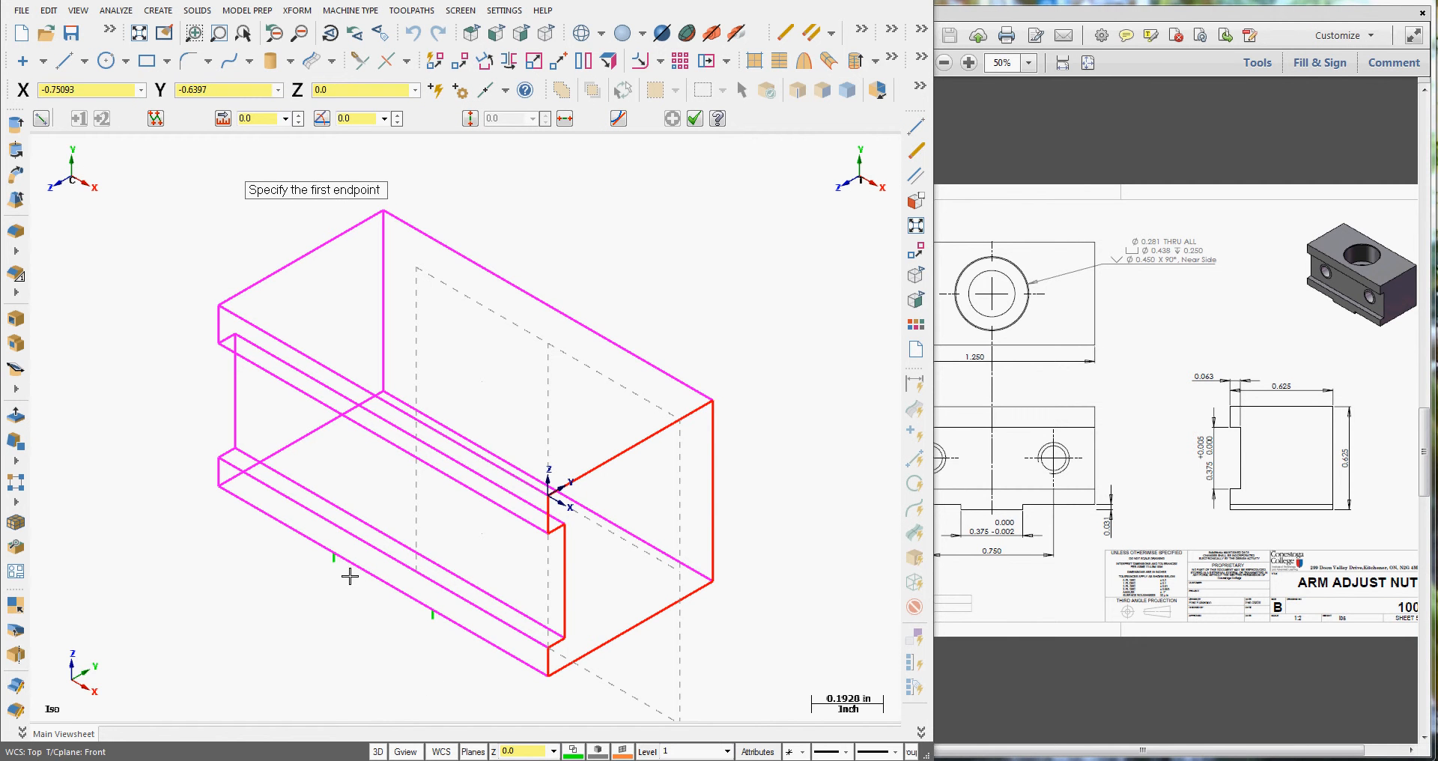
pyautogui.click(334, 561)
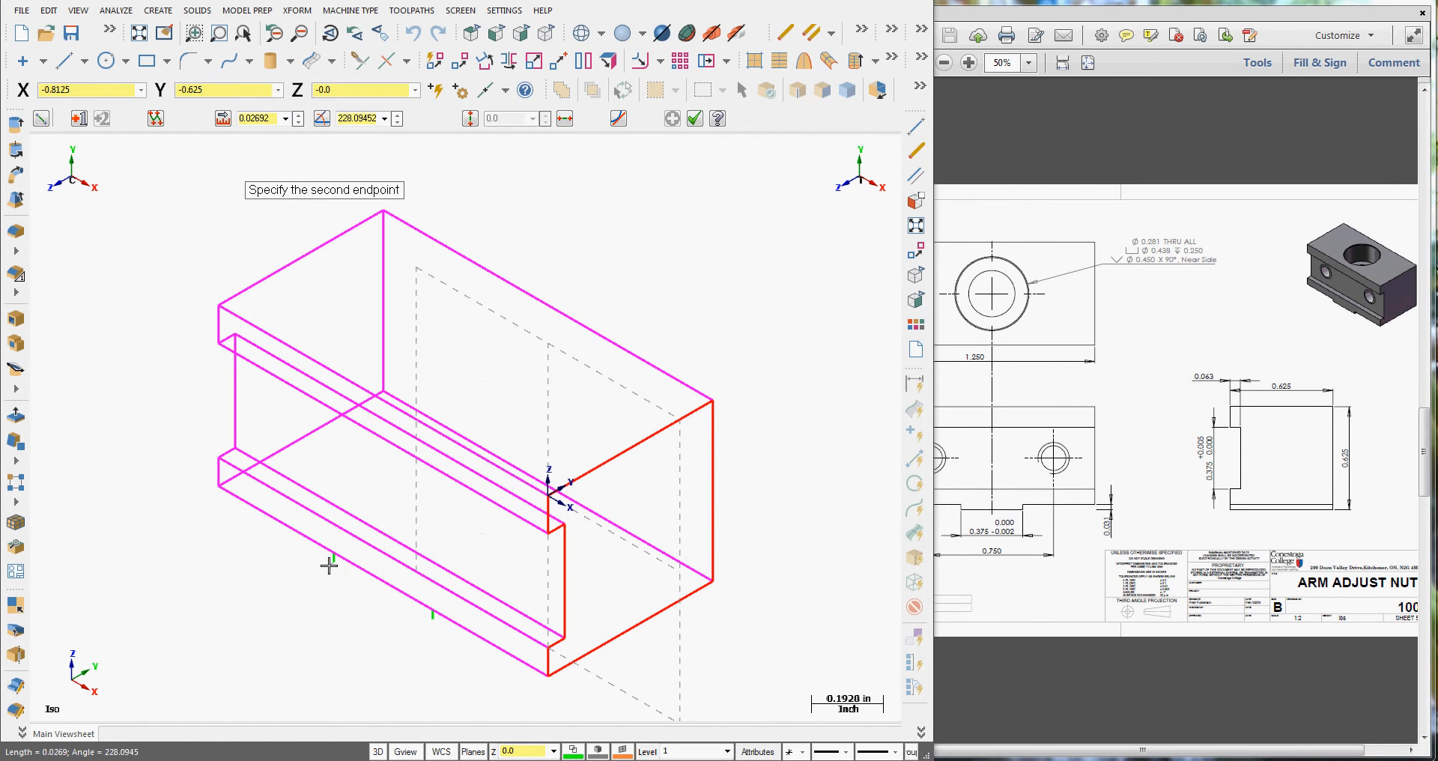
pyautogui.click(434, 622)
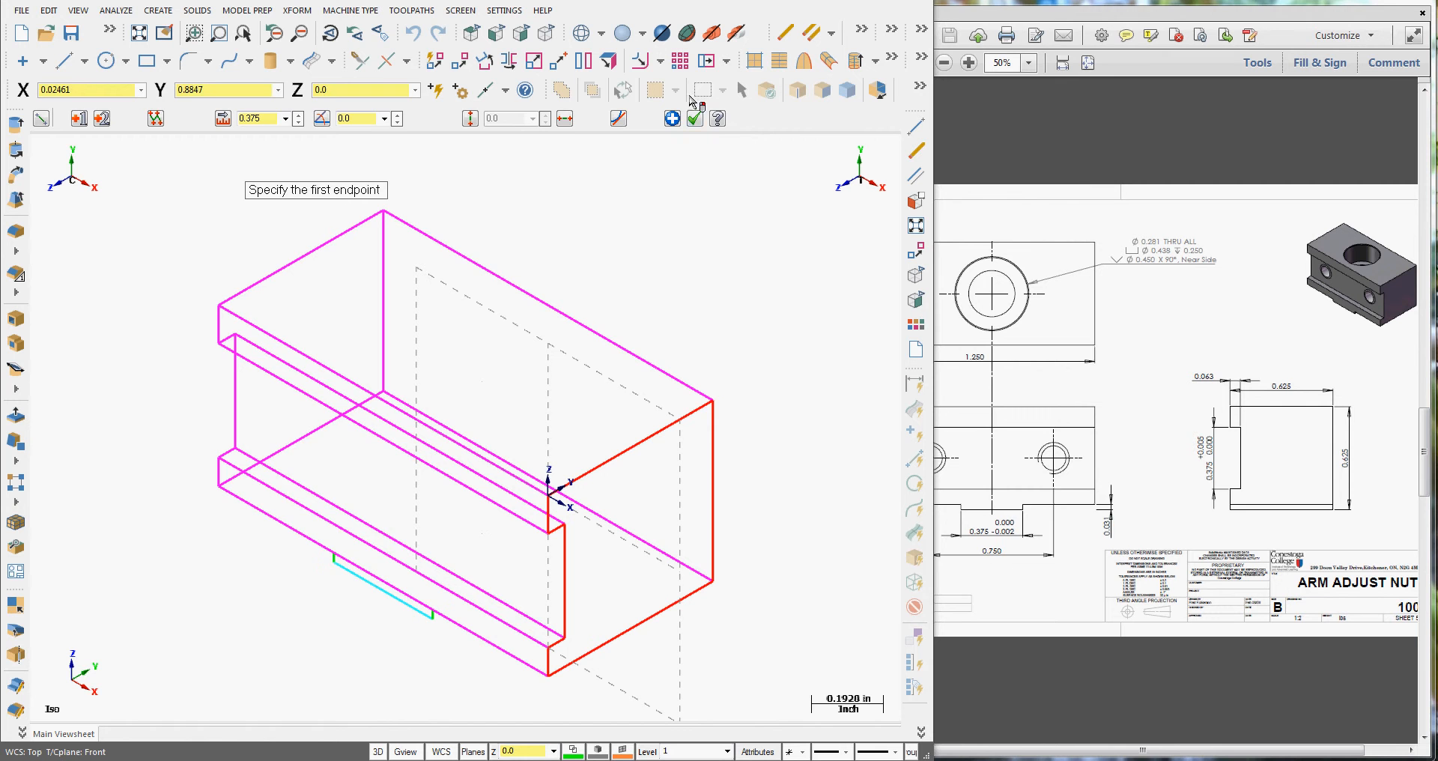
pyautogui.click(695, 118)
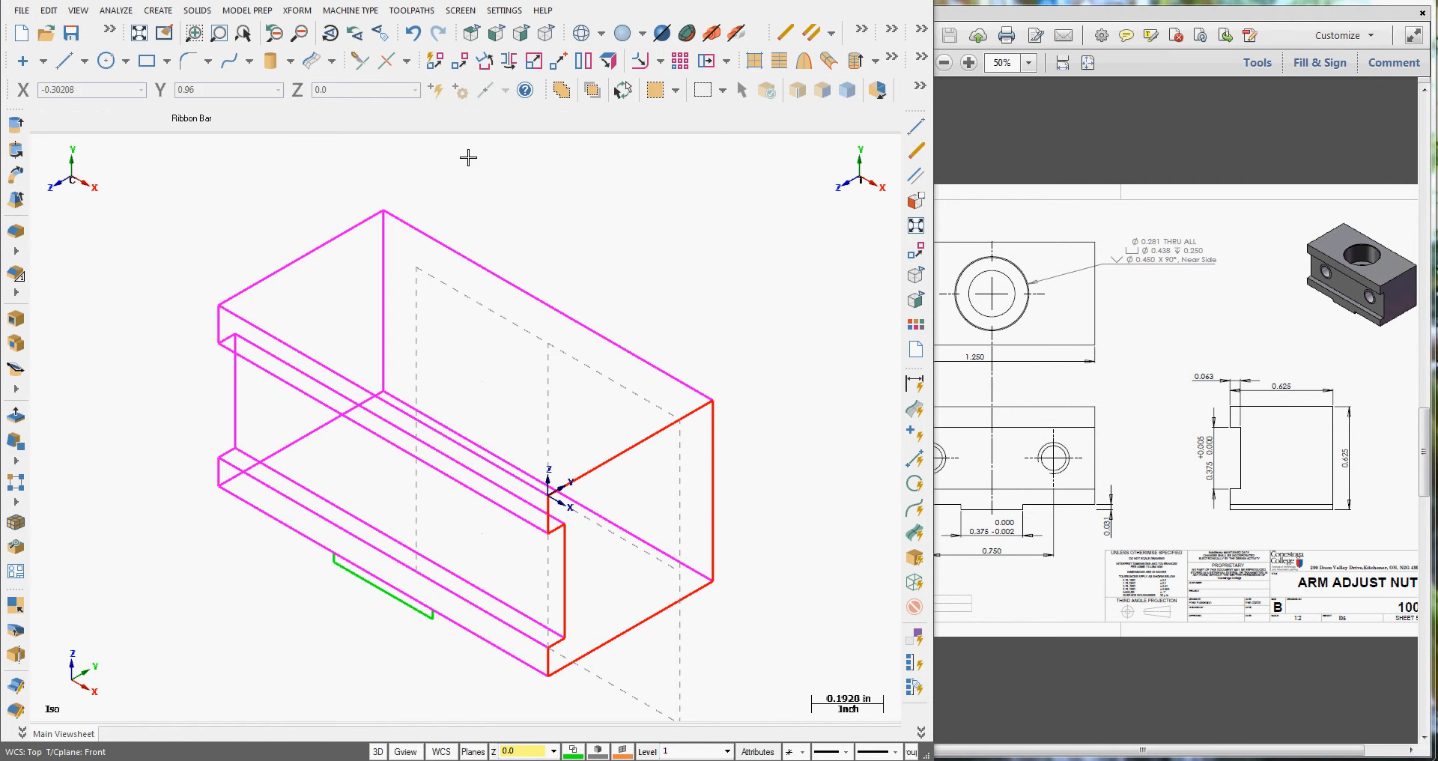
# Translate the tab outline by 0.625 in Y with the Join option, using the Top construction plane, to extend it across the block's underside.
pyautogui.click(297, 12)
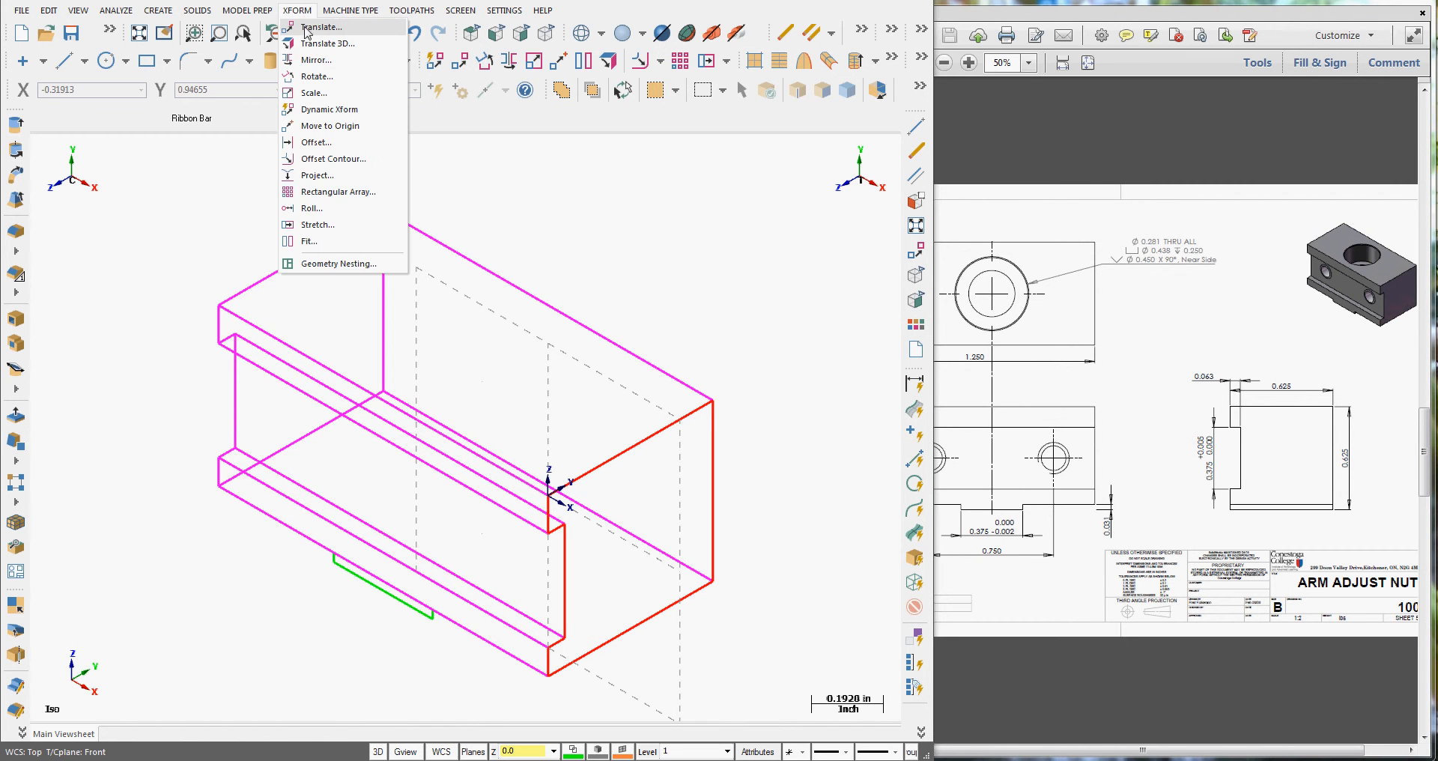
pyautogui.click(306, 29)
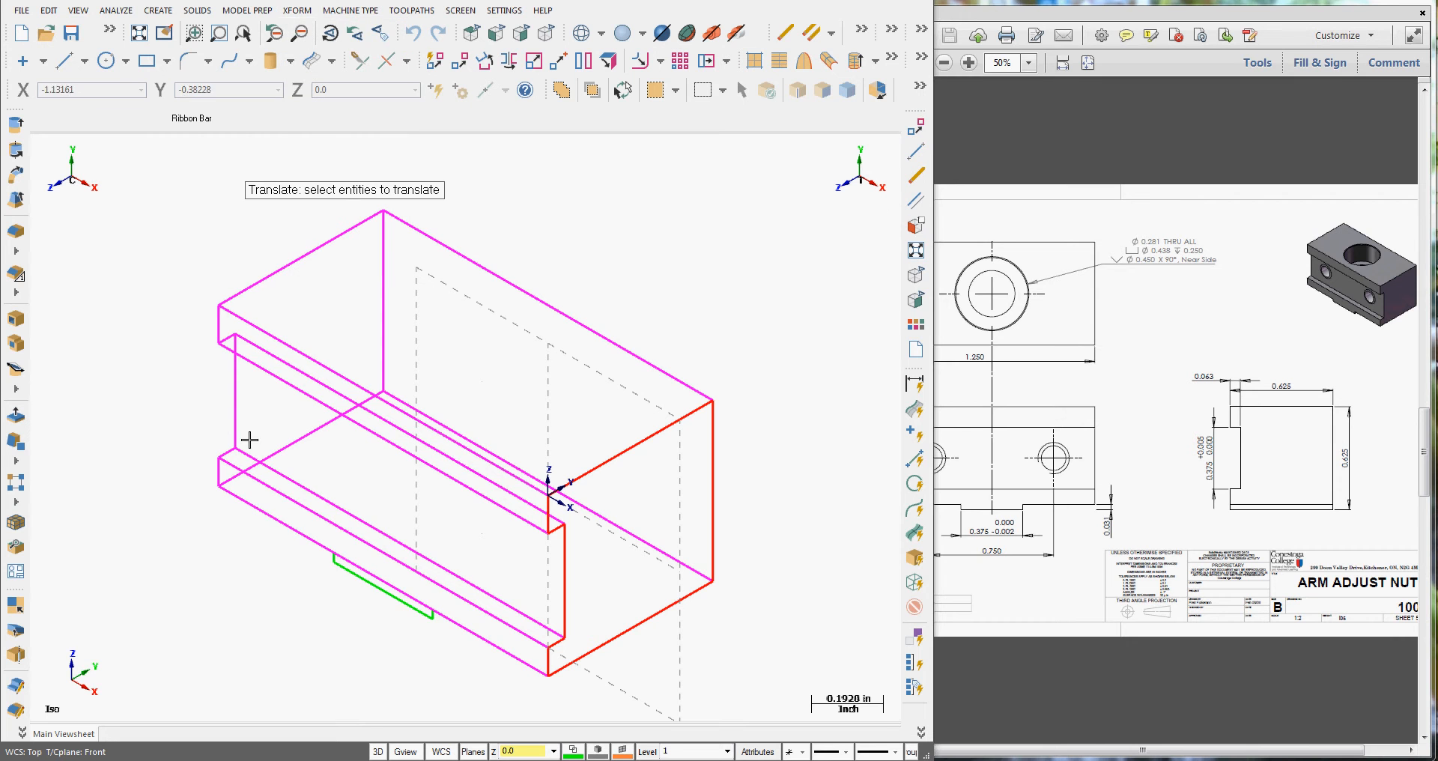
pyautogui.click(326, 566)
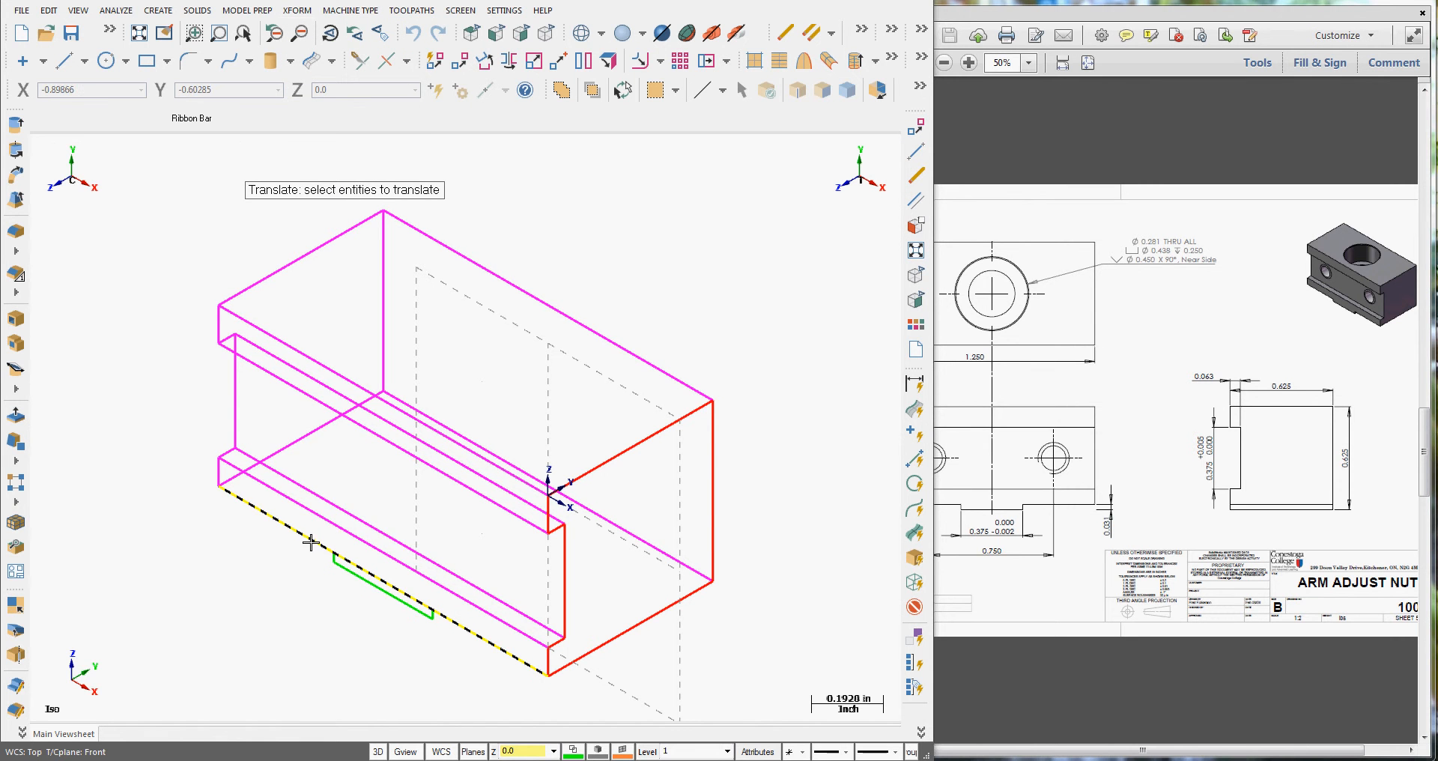
pyautogui.click(311, 541)
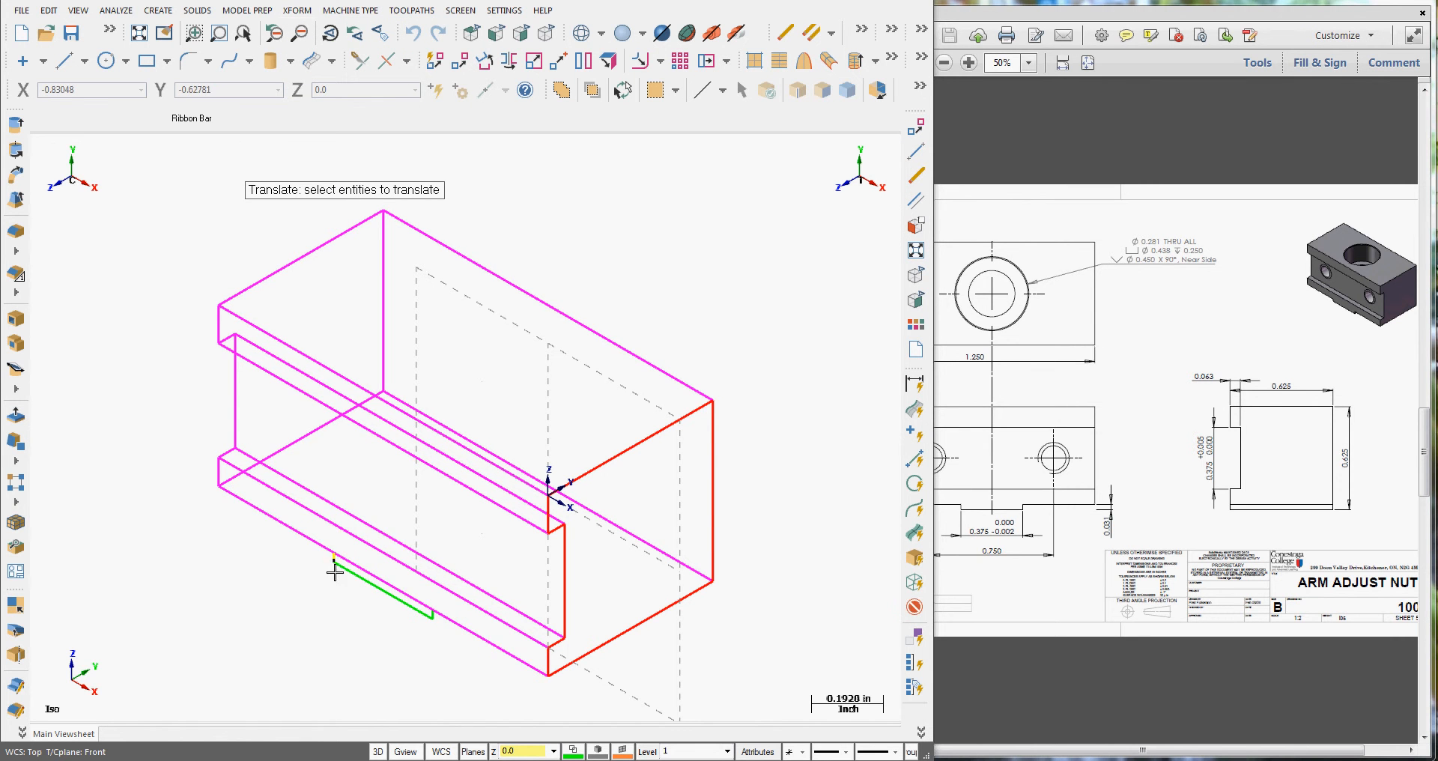
pyautogui.click(335, 565)
pyautogui.press('Return')
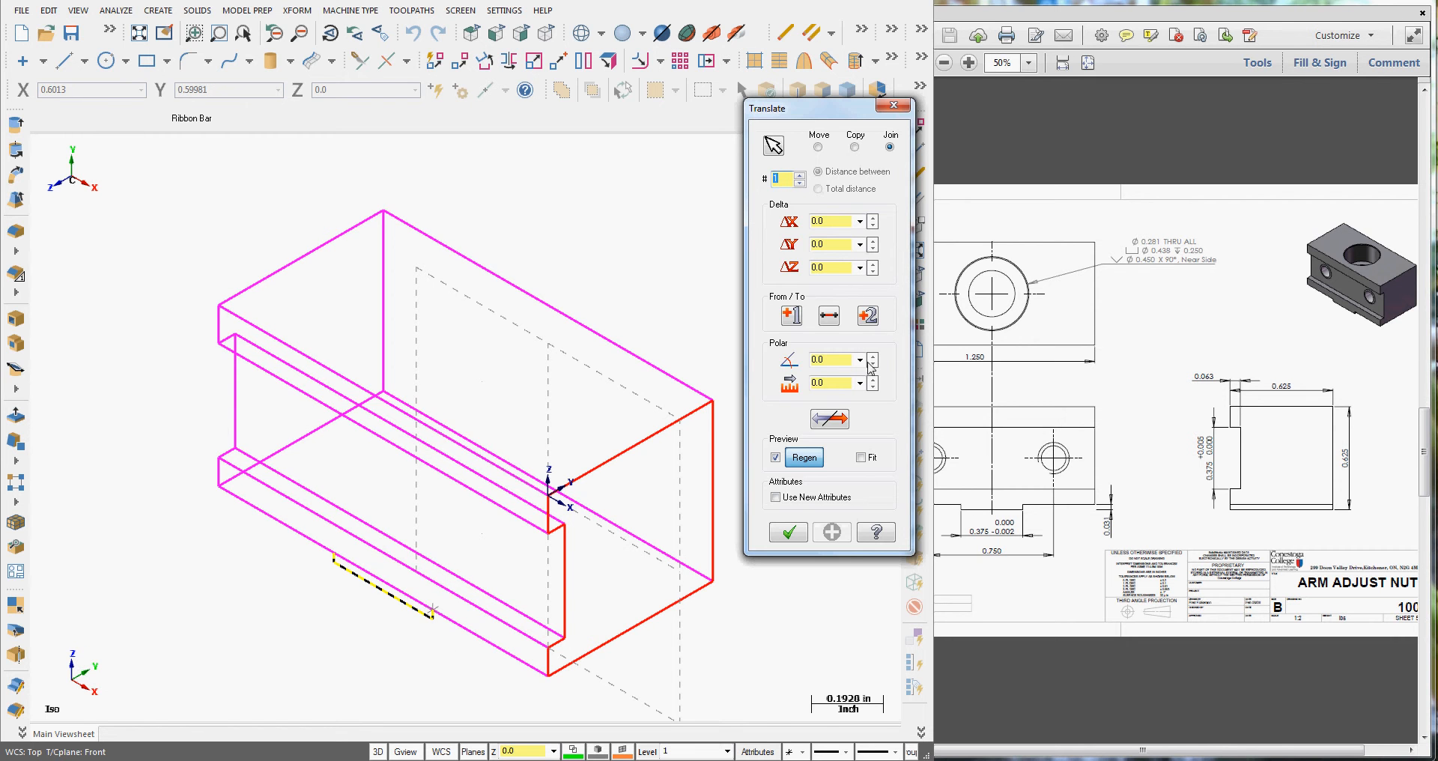
pyautogui.click(836, 244)
pyautogui.press('Return')
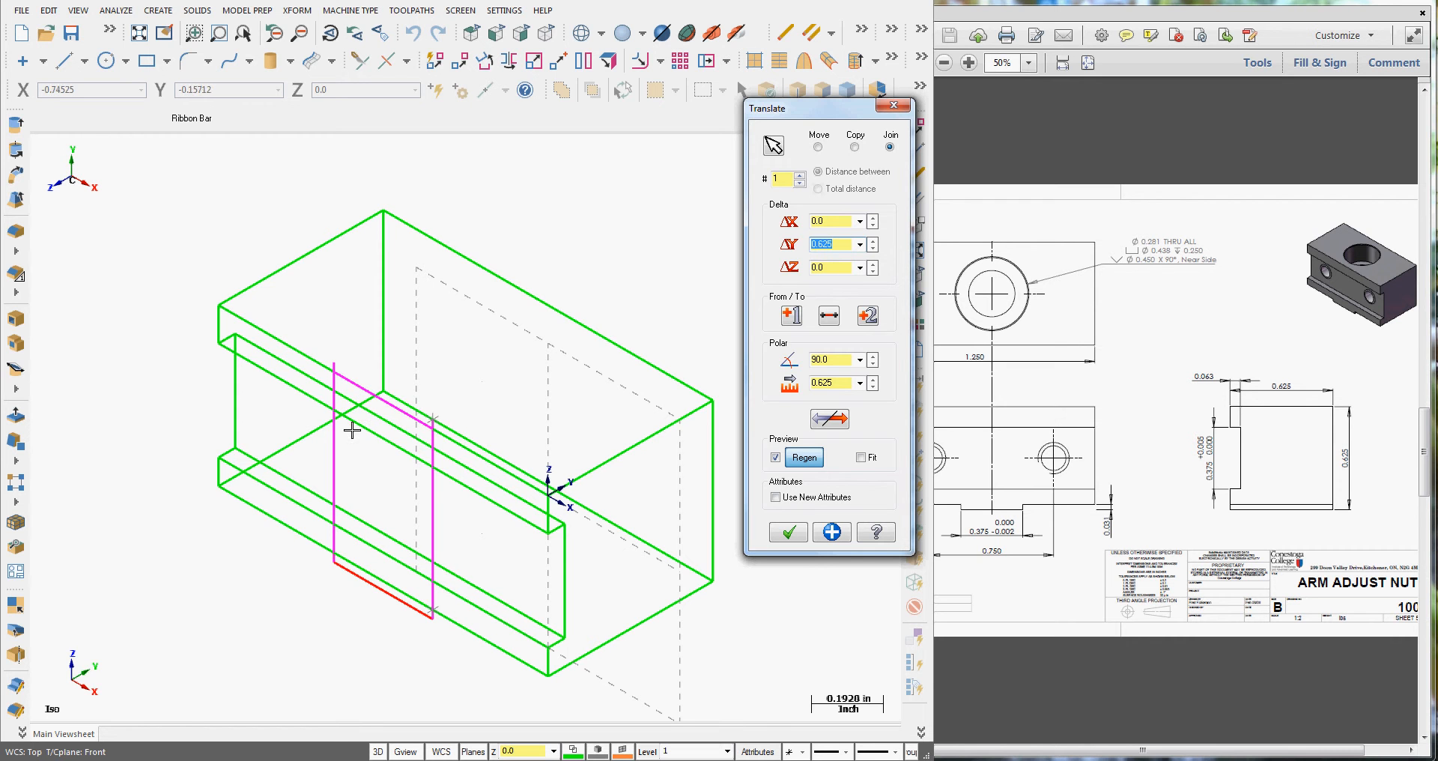
pyautogui.click(543, 36)
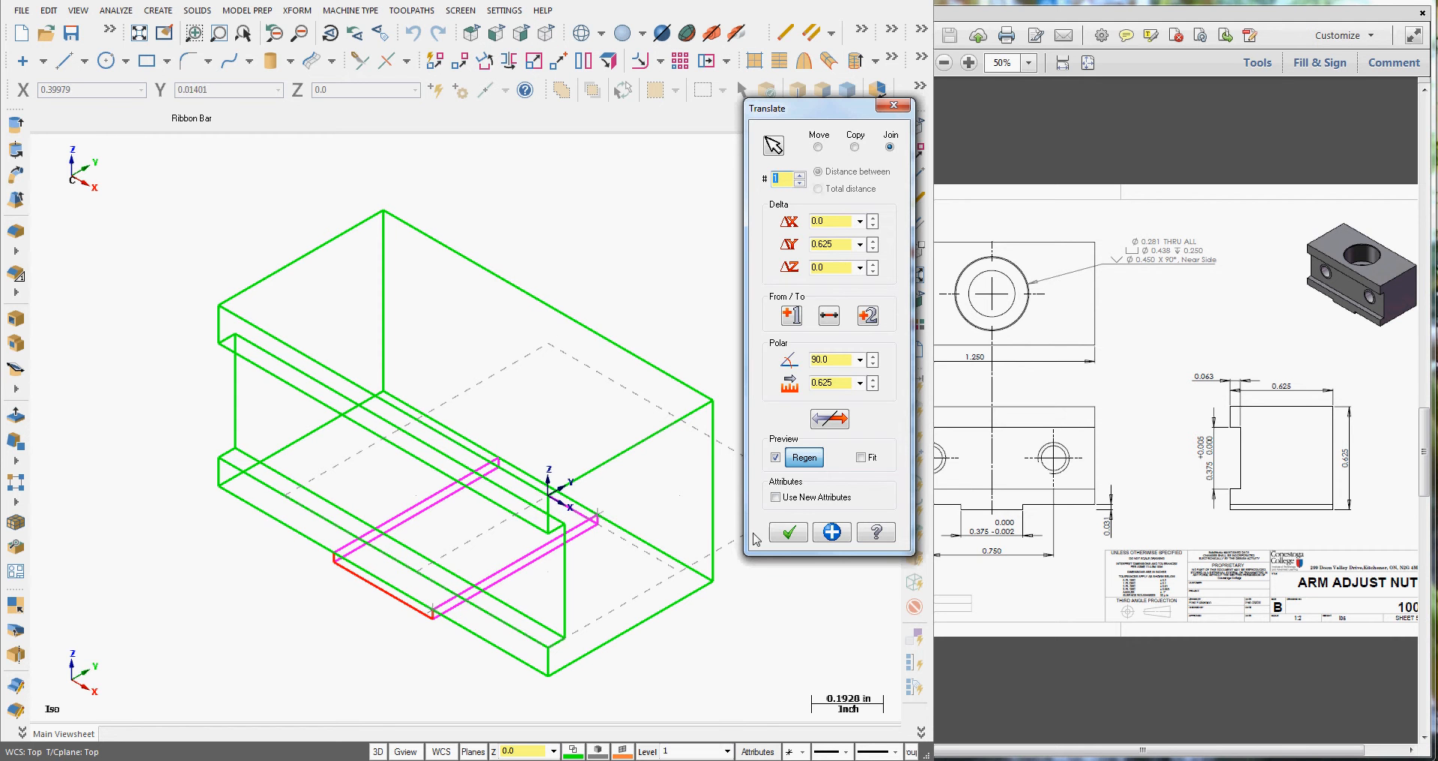
pyautogui.click(789, 534)
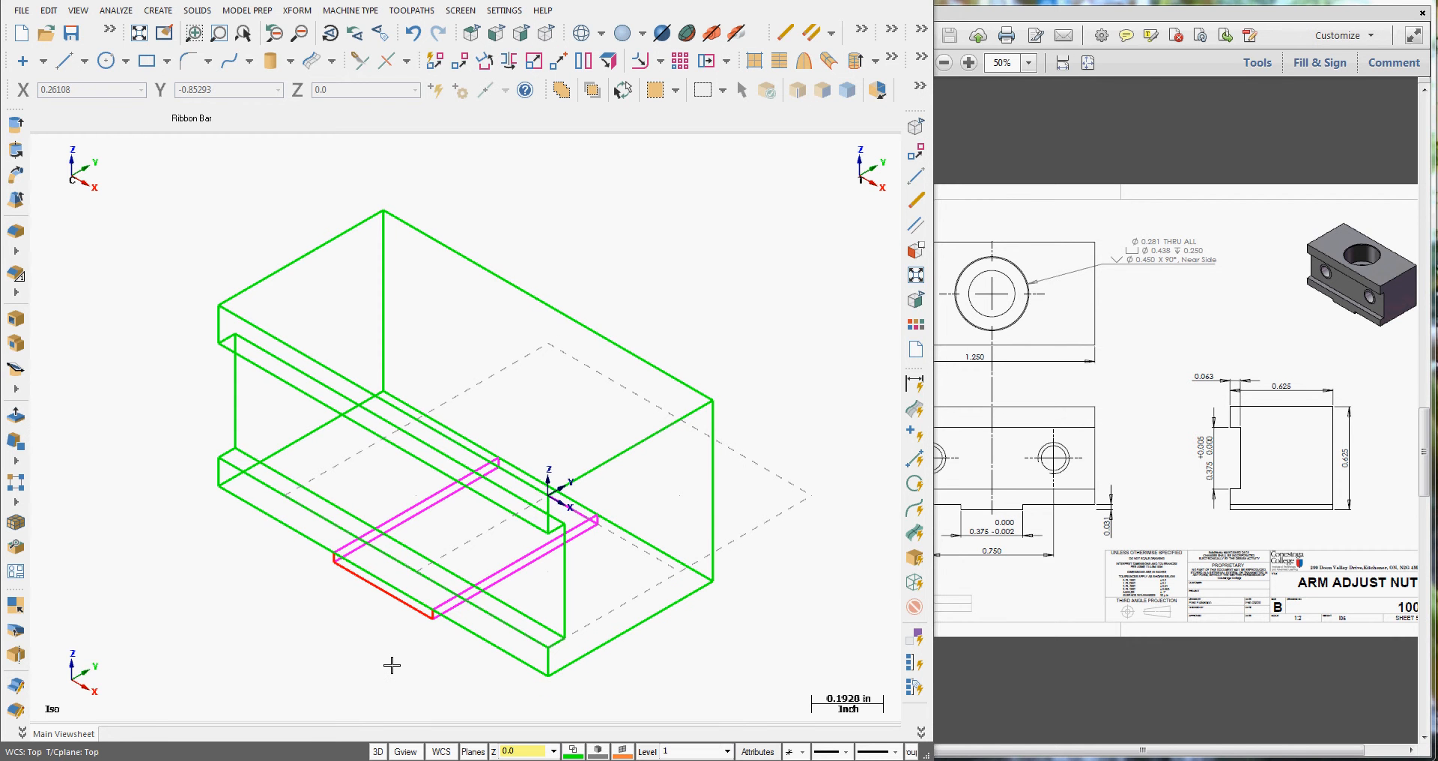
# Divide away the segments of the block's lower front and rear edges that lie between the tab's sides, and restore the isometric view.
pyautogui.moveTo(392, 663)
pyautogui.mouseDown(button='middle')
pyautogui.moveTo(403, 630)
pyautogui.moveTo(365, 642)
pyautogui.moveTo(388, 639)
pyautogui.mouseUp(button='middle')
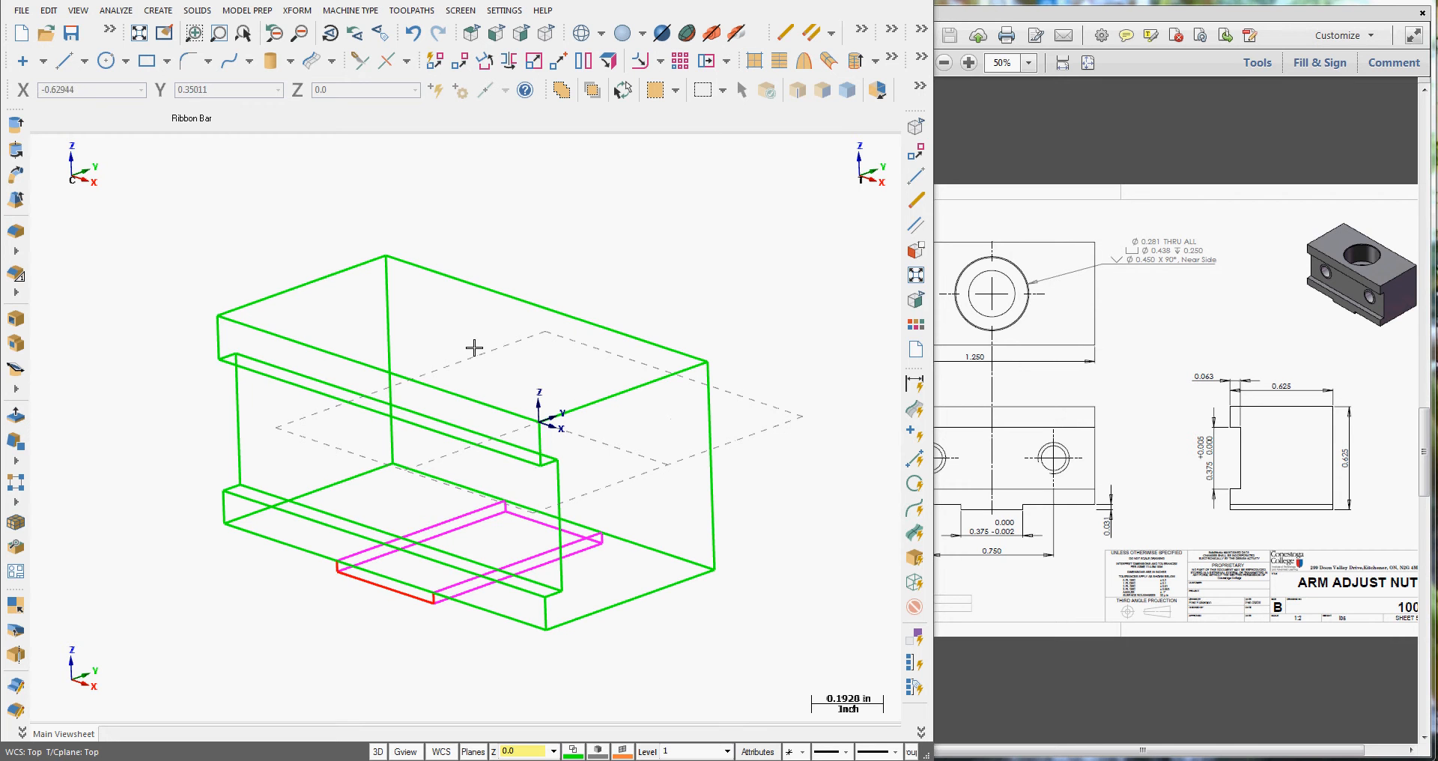
pyautogui.click(359, 61)
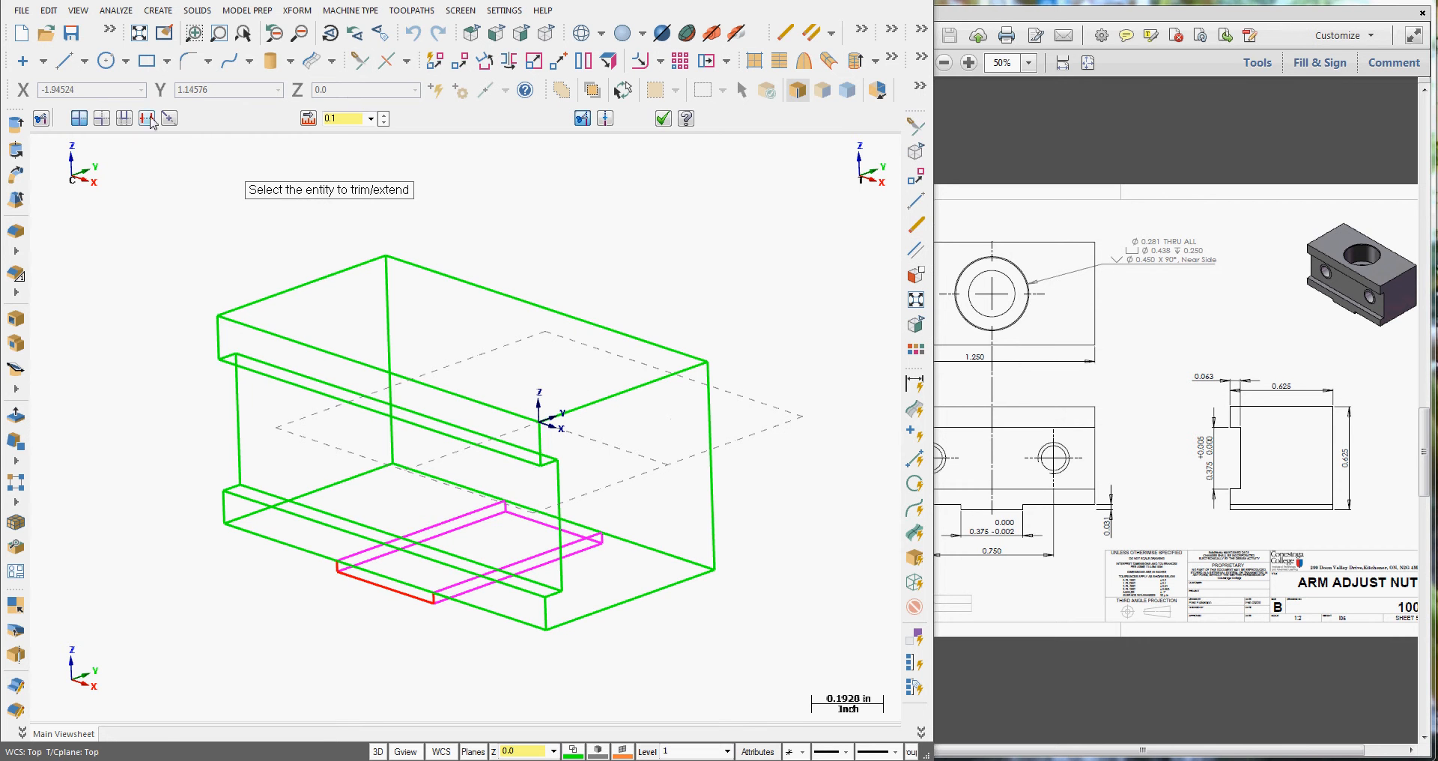
pyautogui.click(385, 577)
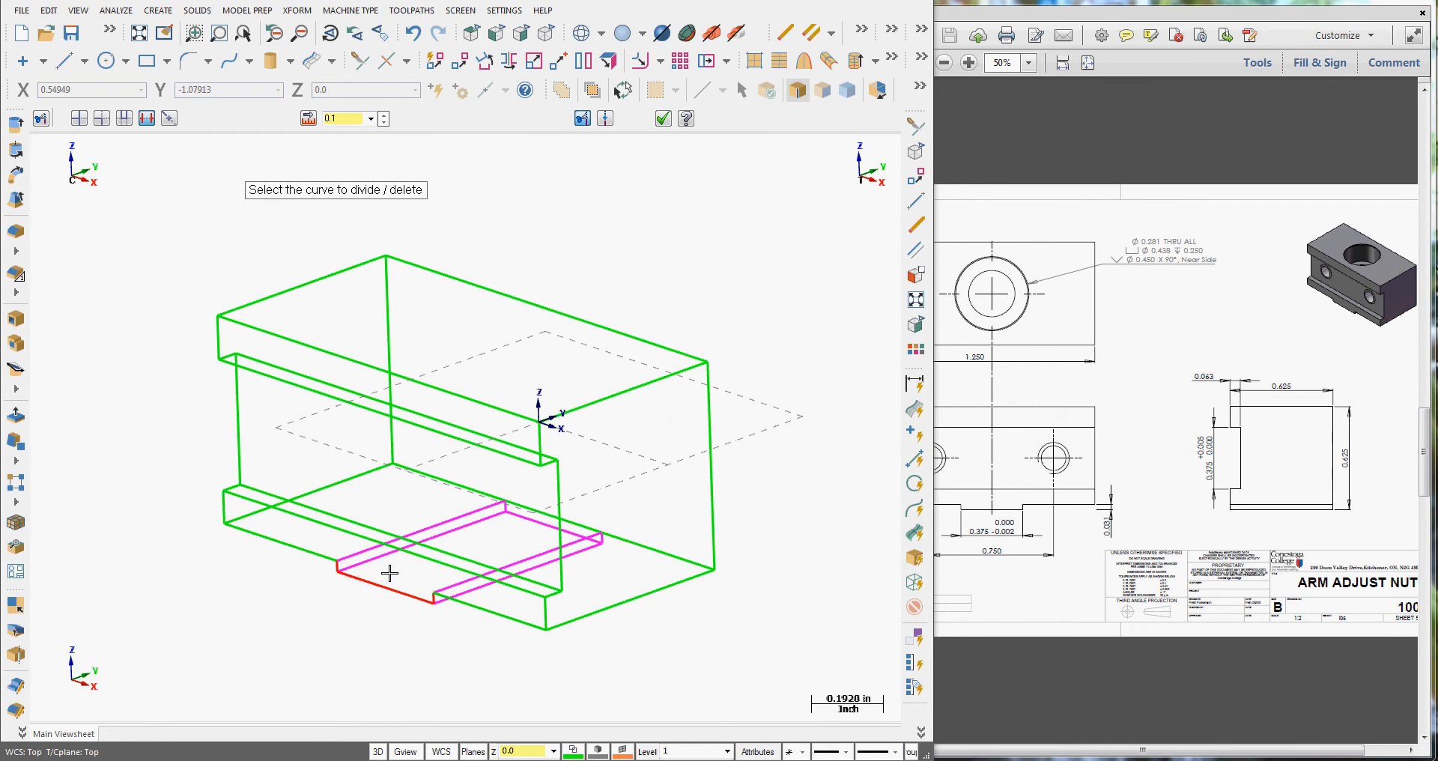
pyautogui.click(529, 507)
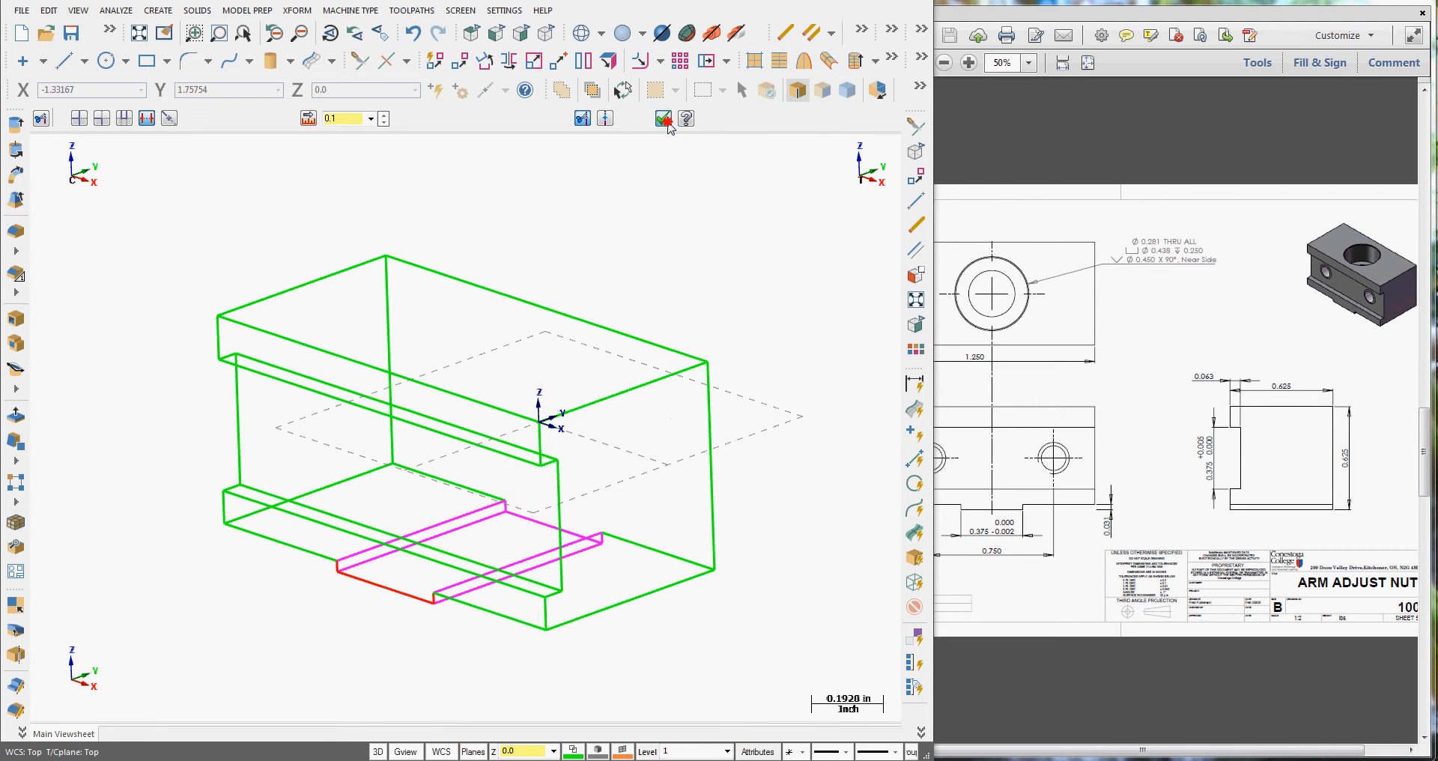
pyautogui.click(663, 119)
pyautogui.click(544, 36)
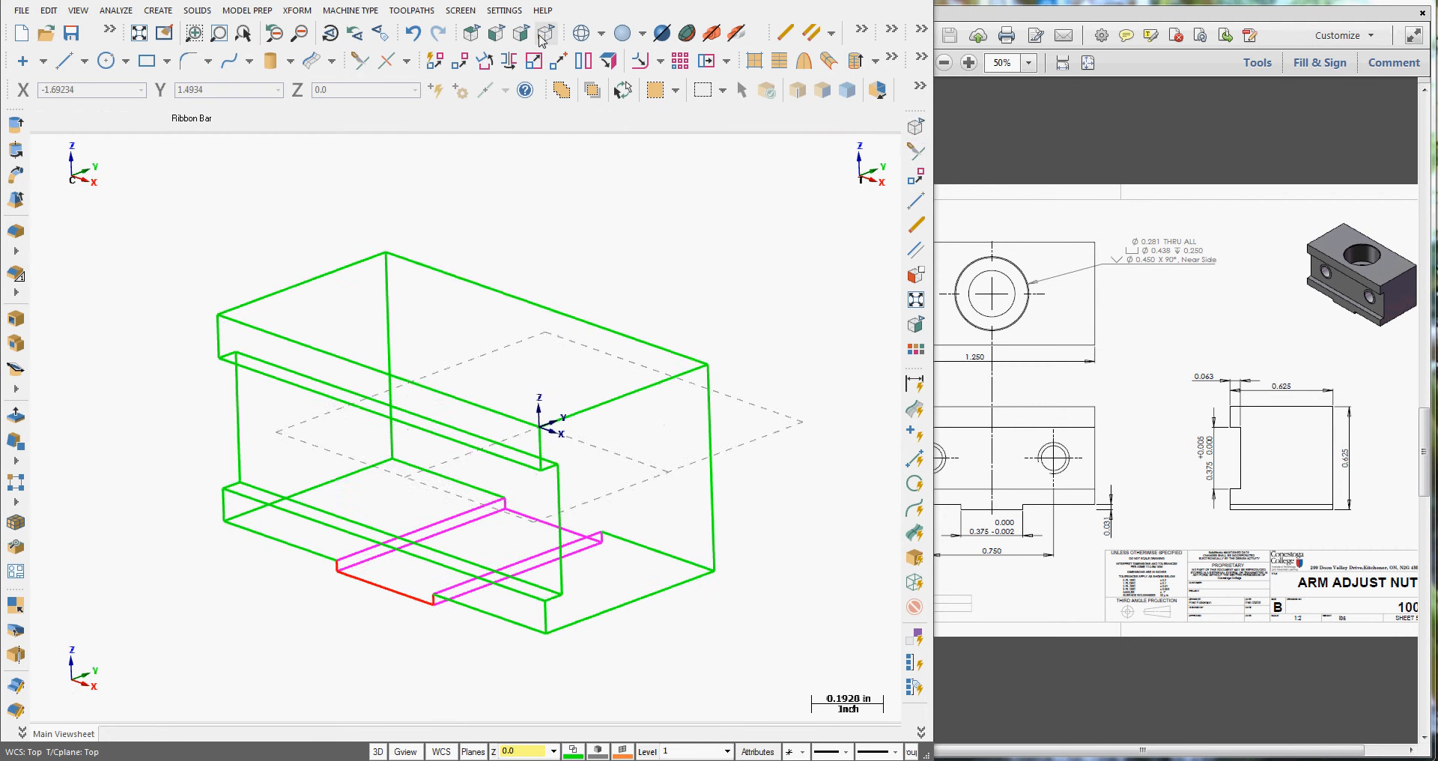
# Save the part as Arm Adjust Nut in the Mastercam_X9_2_1_2D folder on the E: drive.
pyautogui.click(71, 35)
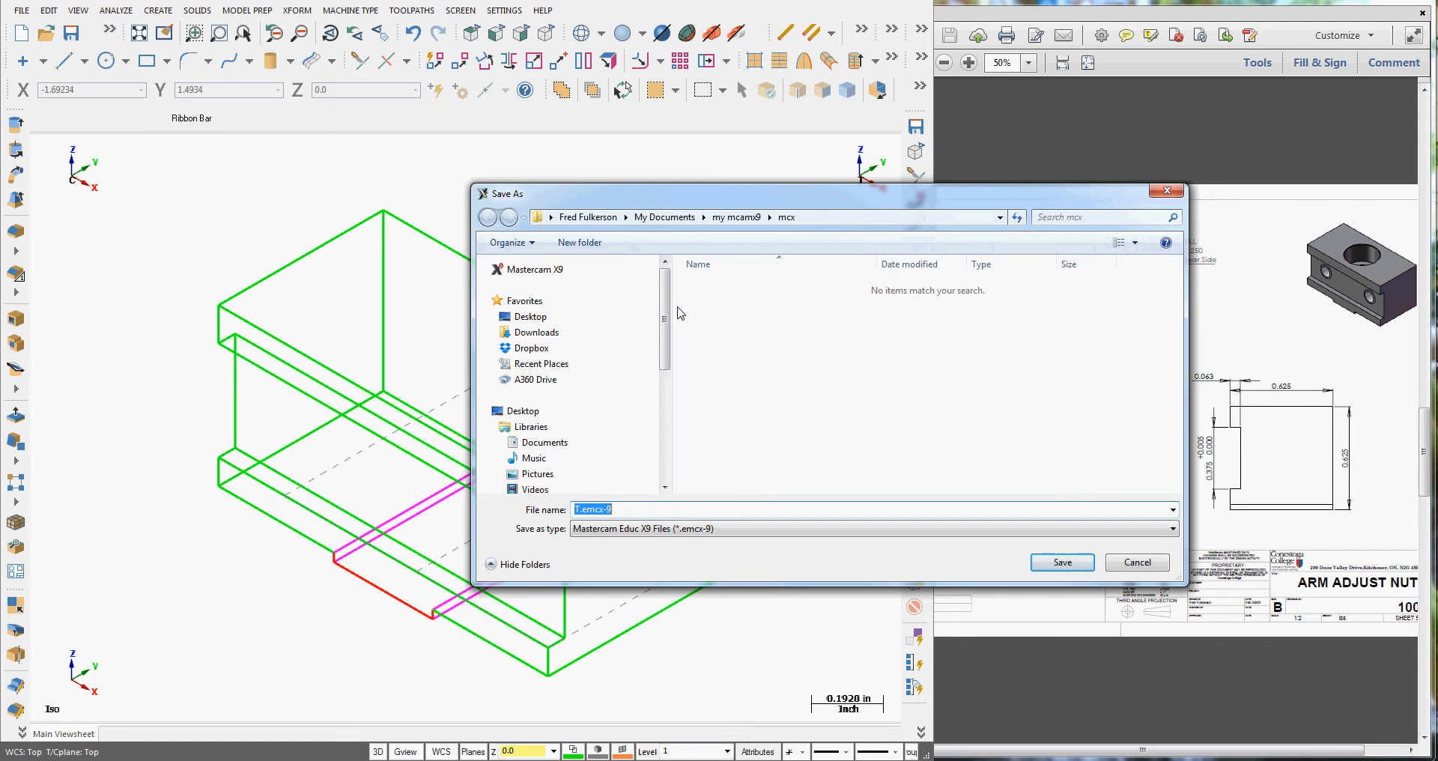
pyautogui.moveTo(666, 314); pyautogui.dragTo(667, 403)
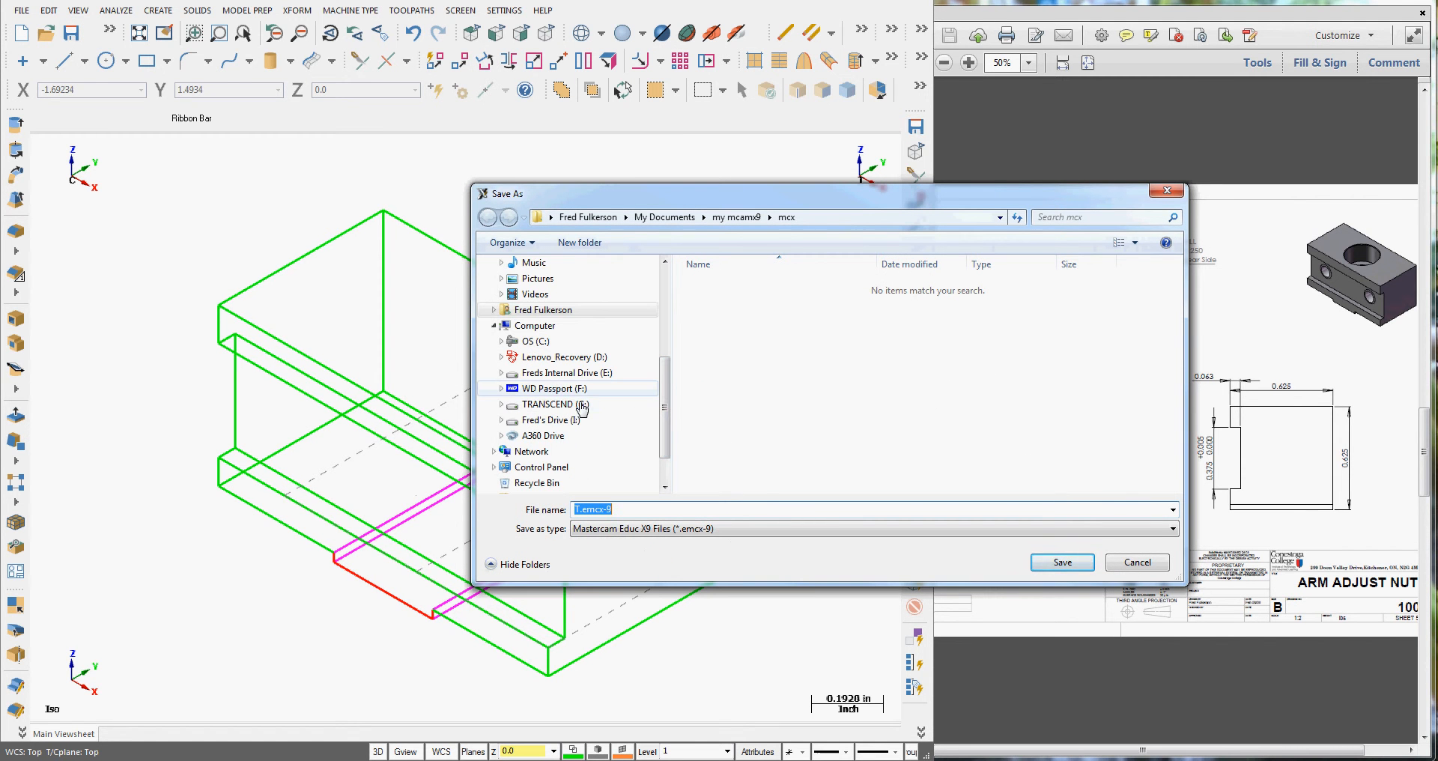
pyautogui.click(567, 373)
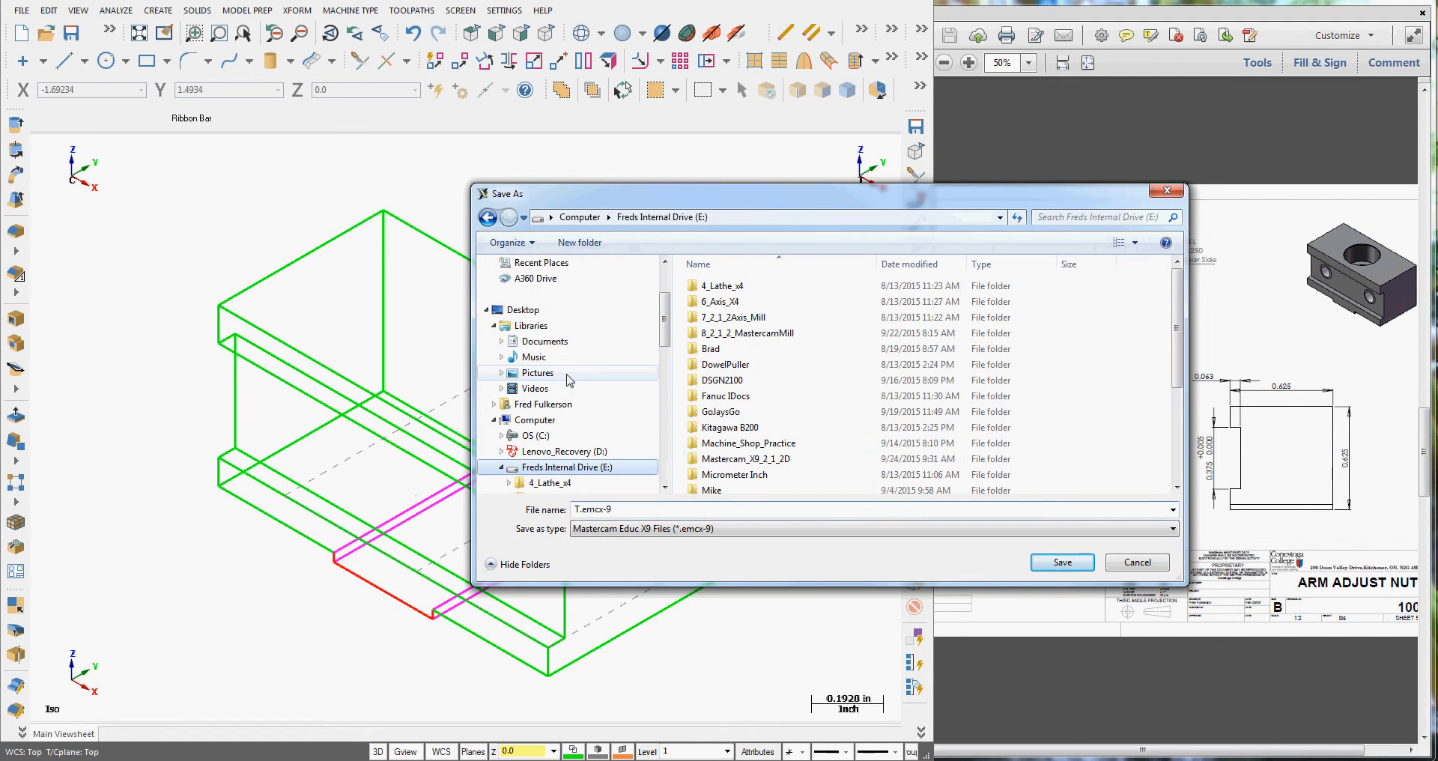
pyautogui.doubleClick(745, 458)
pyautogui.click(692, 513)
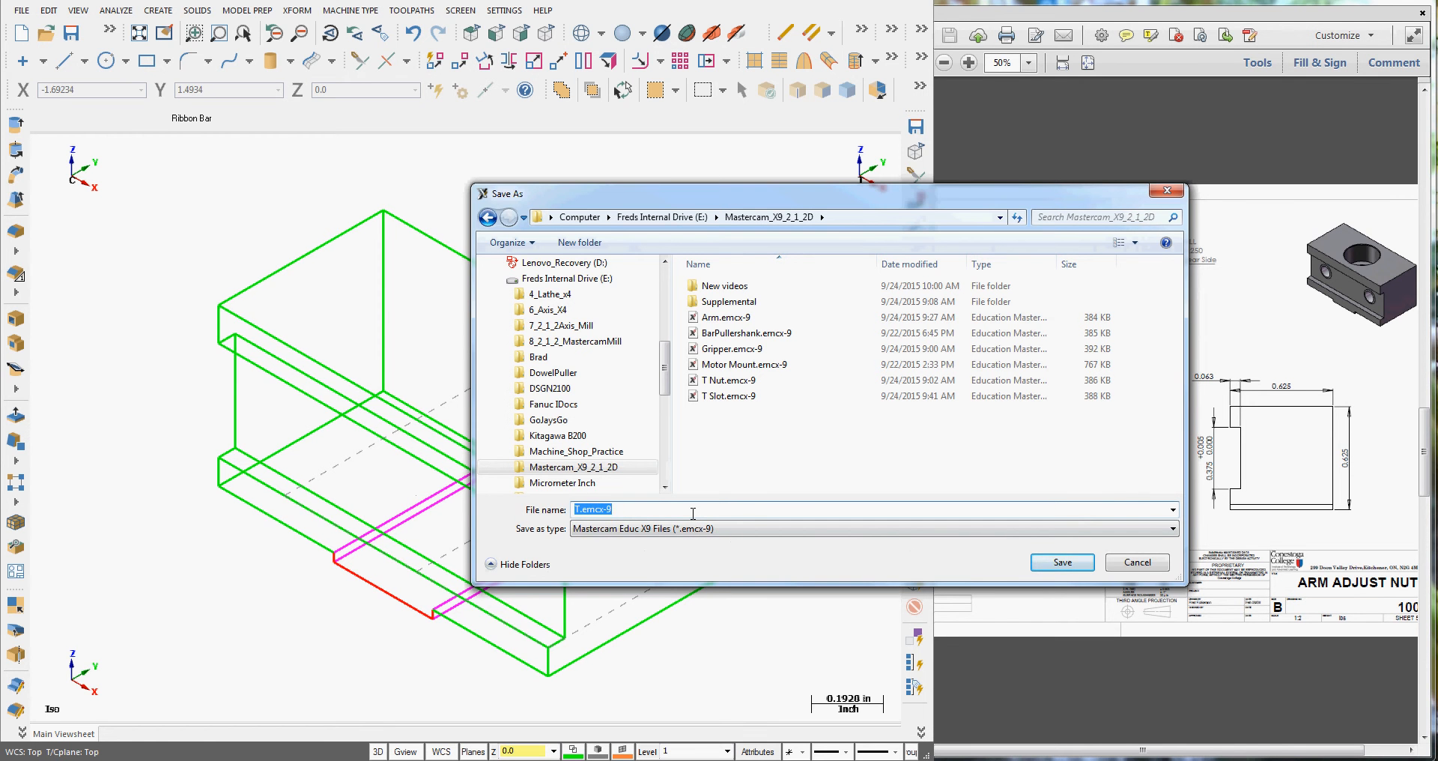
pyautogui.write('Arm Dajust Nut')
pyautogui.press('Return')
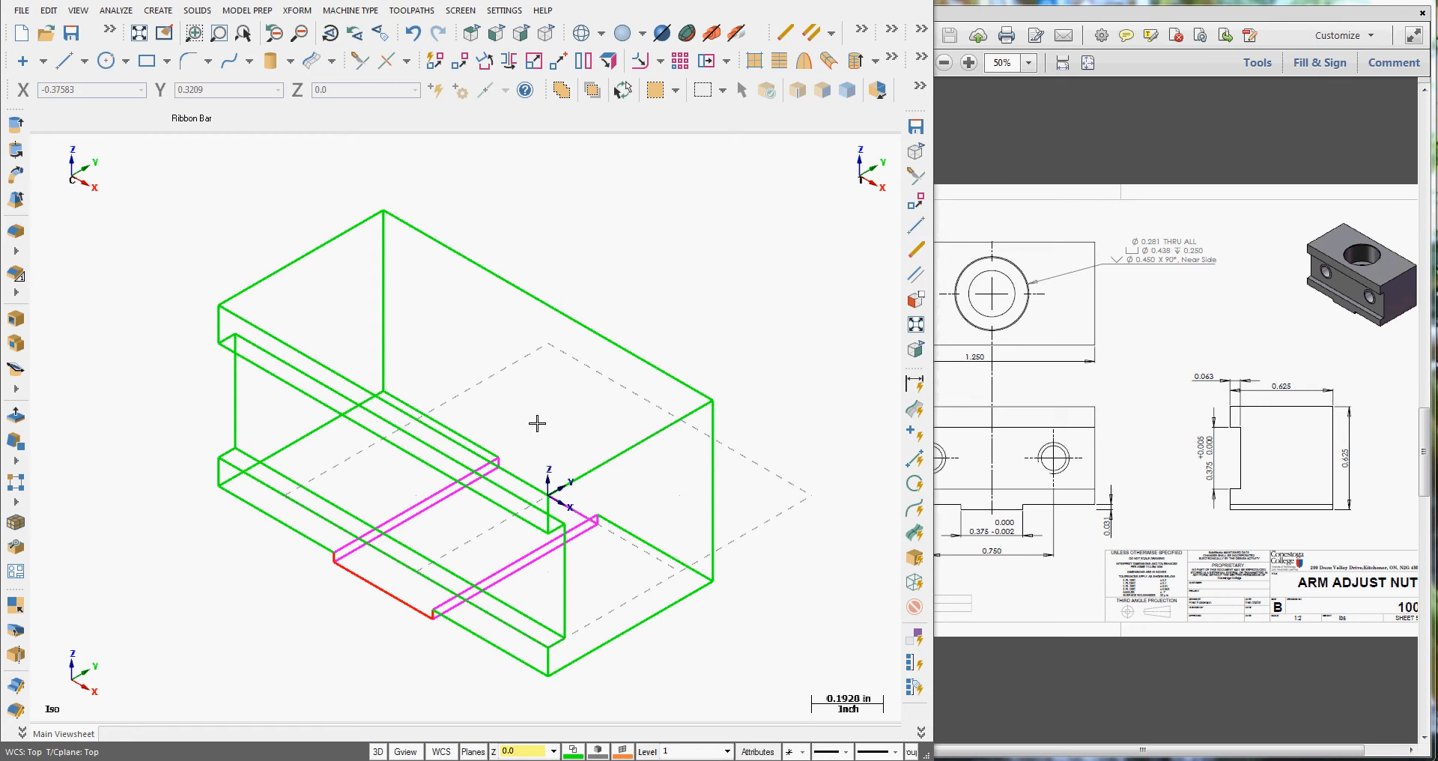
# Set the planes to Front (WCS) and take the Z depth of -0.063 from the notch's lower inner corner.
pyautogui.click(480, 751)
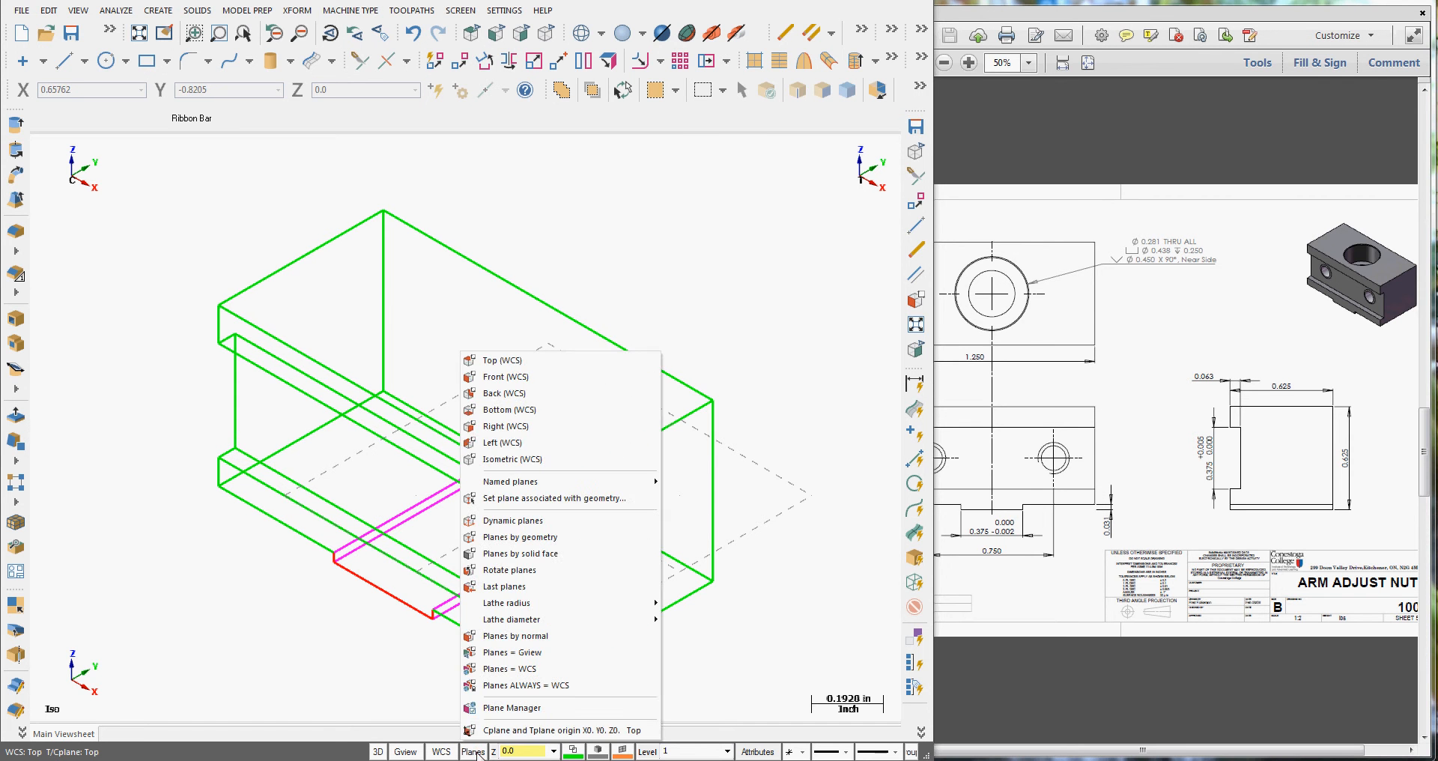
pyautogui.click(517, 377)
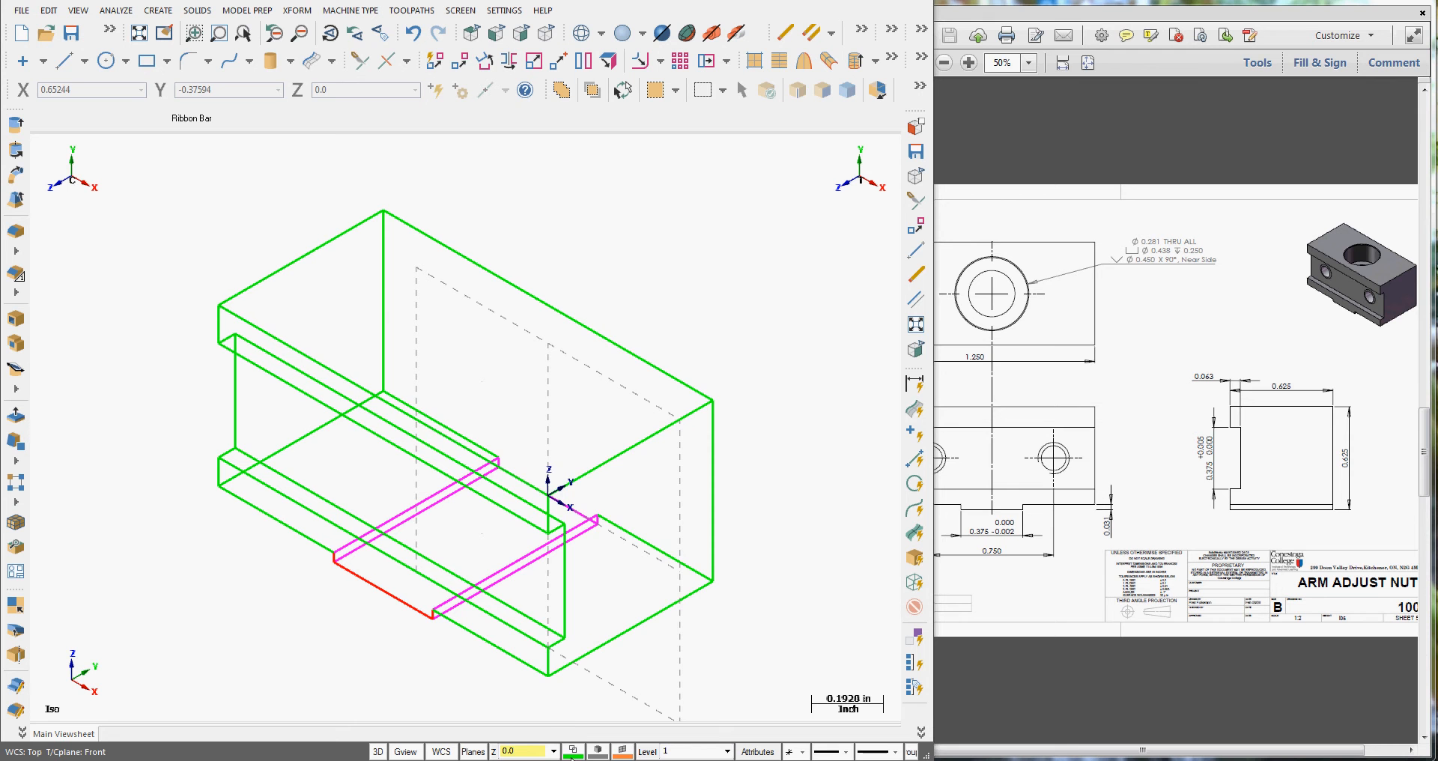
pyautogui.rightClick(528, 755)
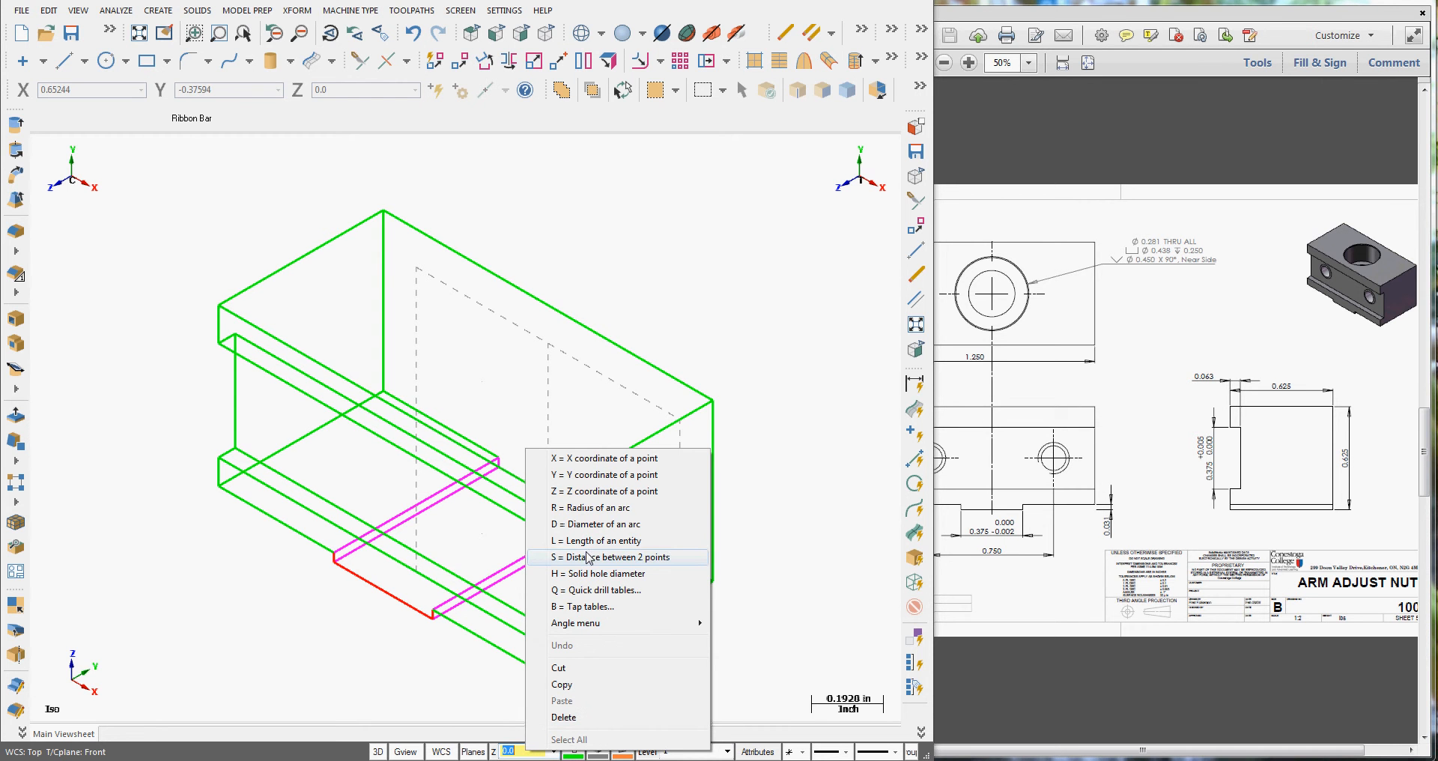
pyautogui.click(603, 492)
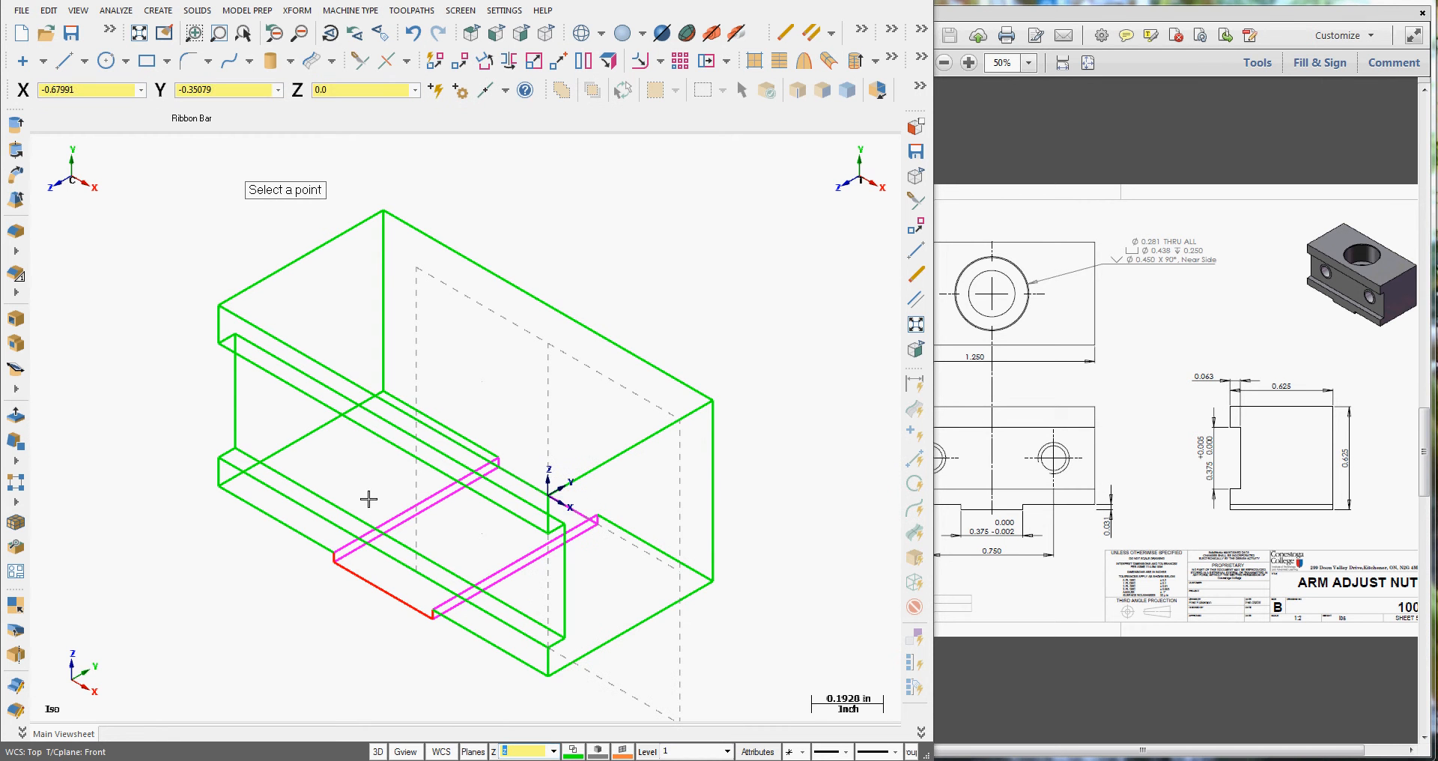
pyautogui.click(234, 448)
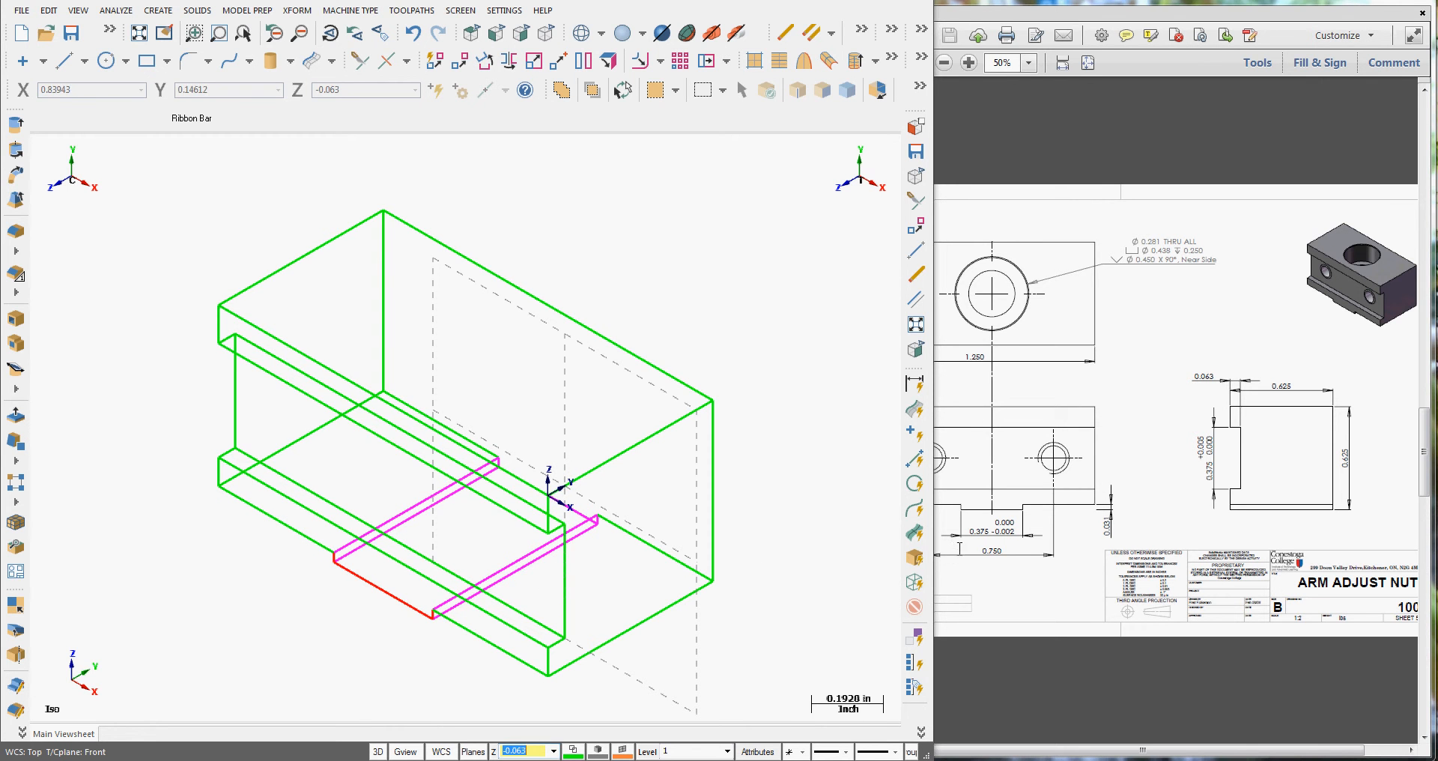
# Check the hole spacing on the drawing and draw a vertical line between the midpoints of the notch face's lower and upper edges.
pyautogui.click(1036, 586)
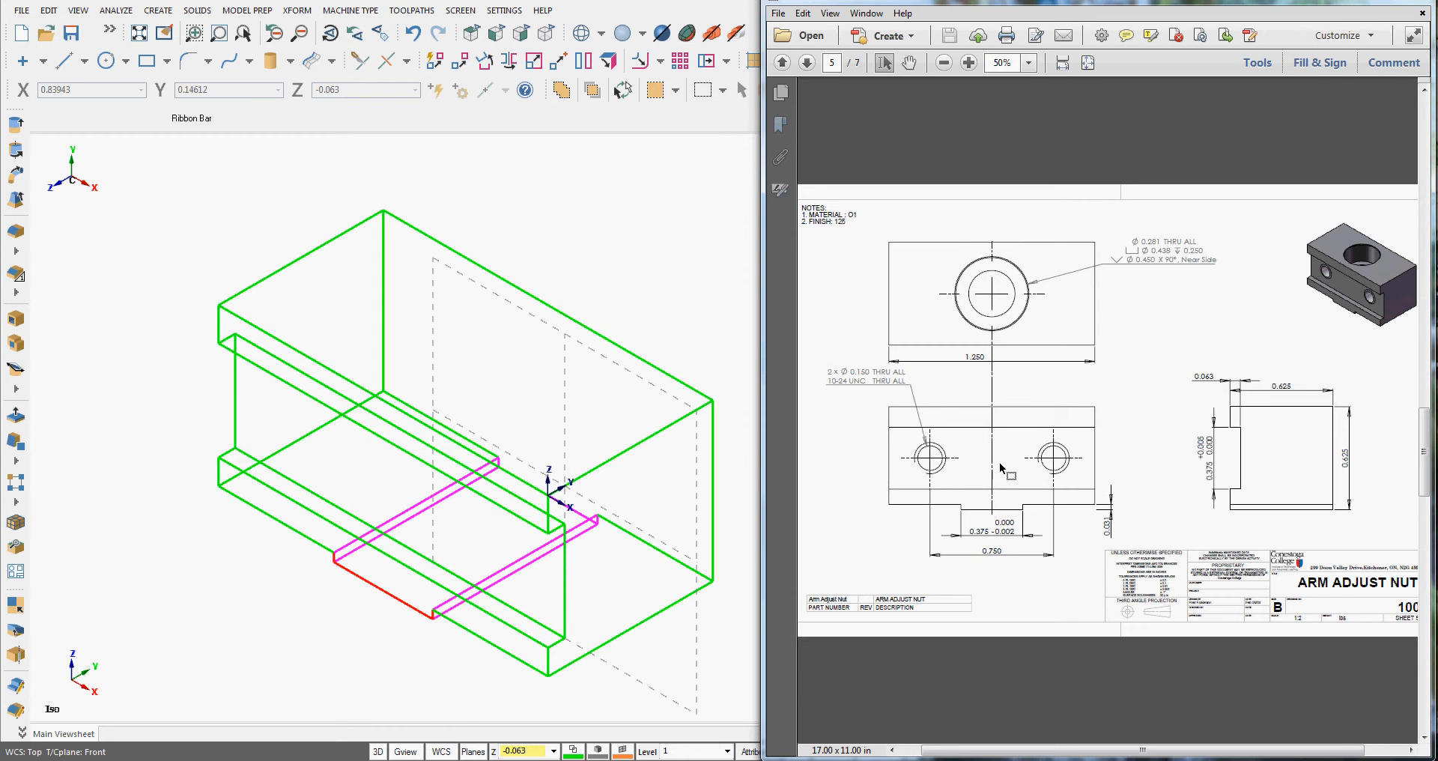
pyautogui.click(64, 60)
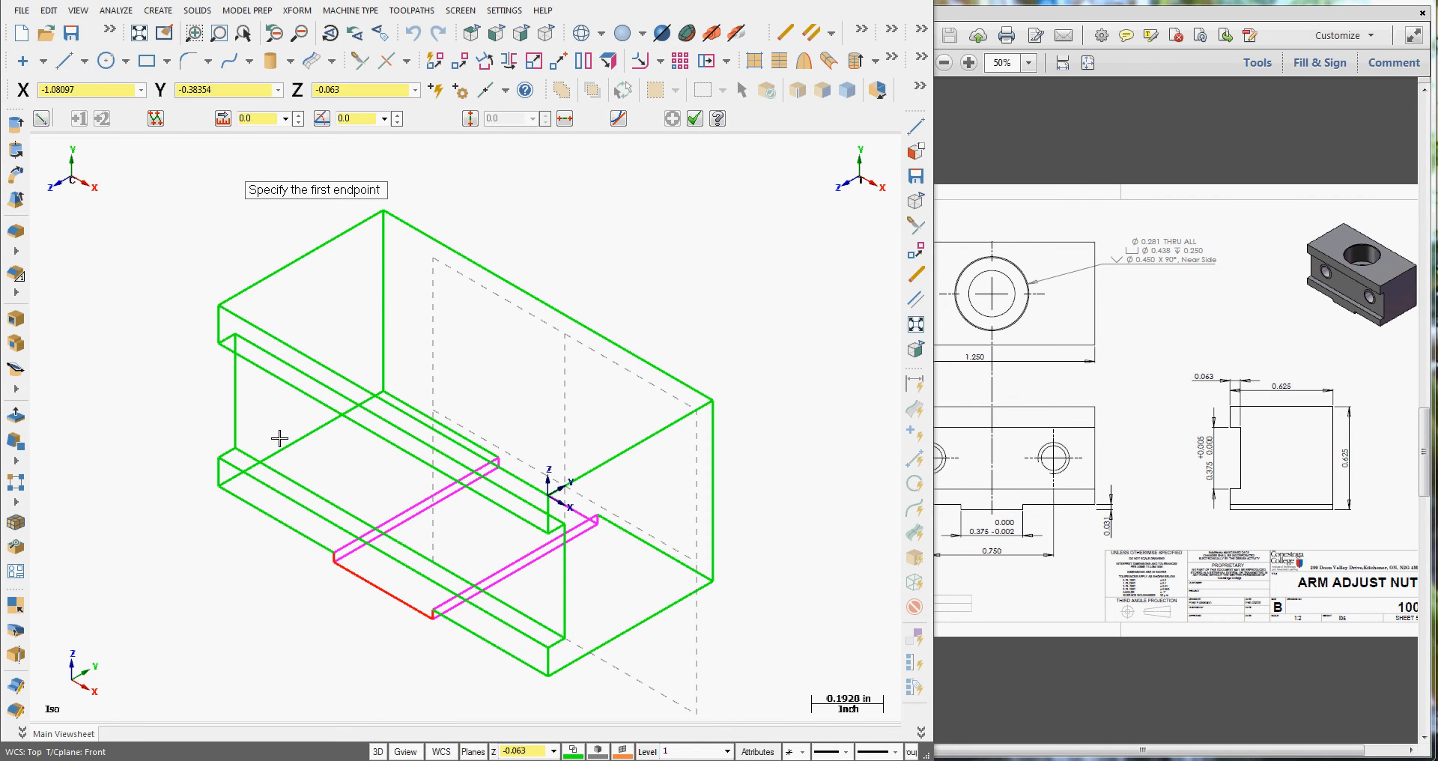
pyautogui.click(401, 545)
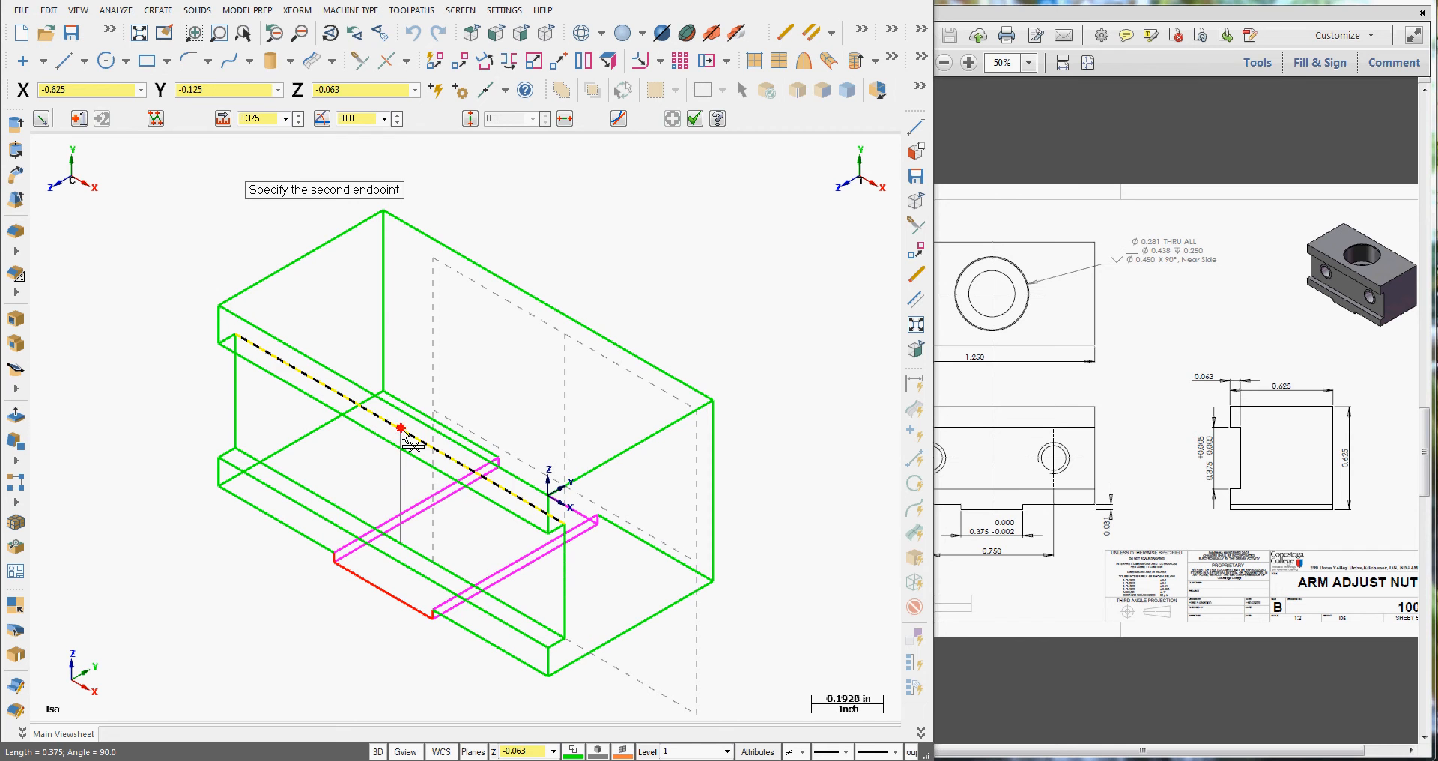
pyautogui.click(401, 428)
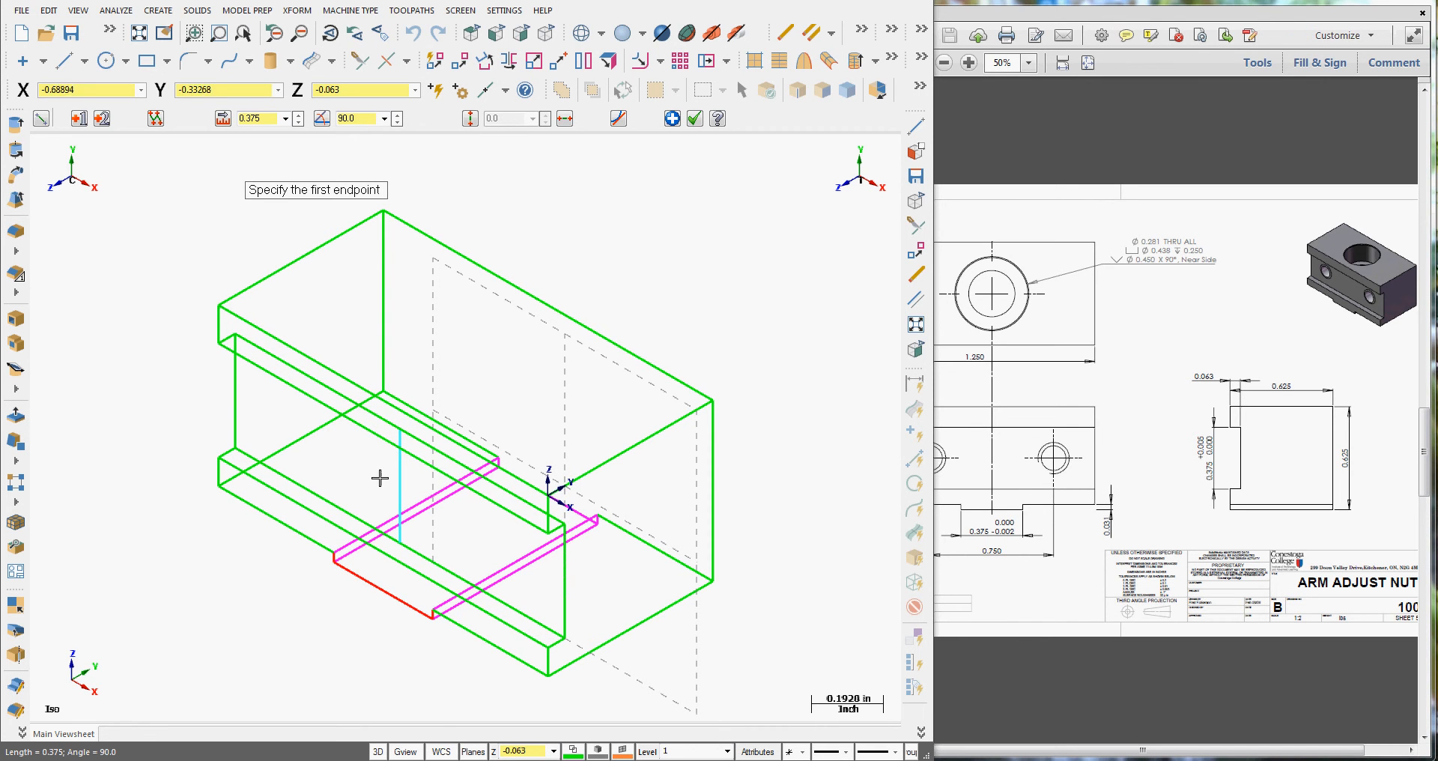
# Draw a horizontal line at 0 degrees from the midpoint of the notch face's vertical line, with a length of .75/2.
pyautogui.click(401, 487)
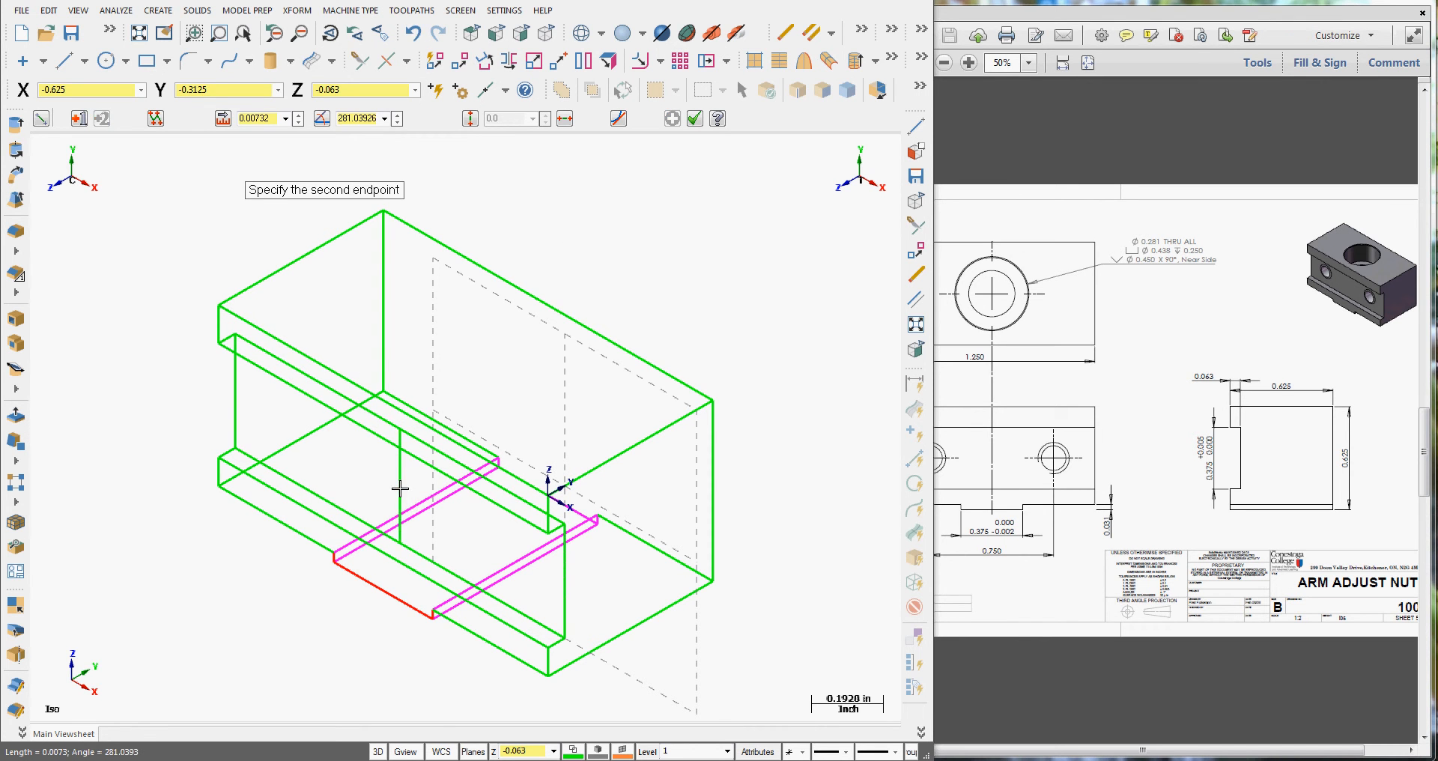
pyautogui.click(485, 534)
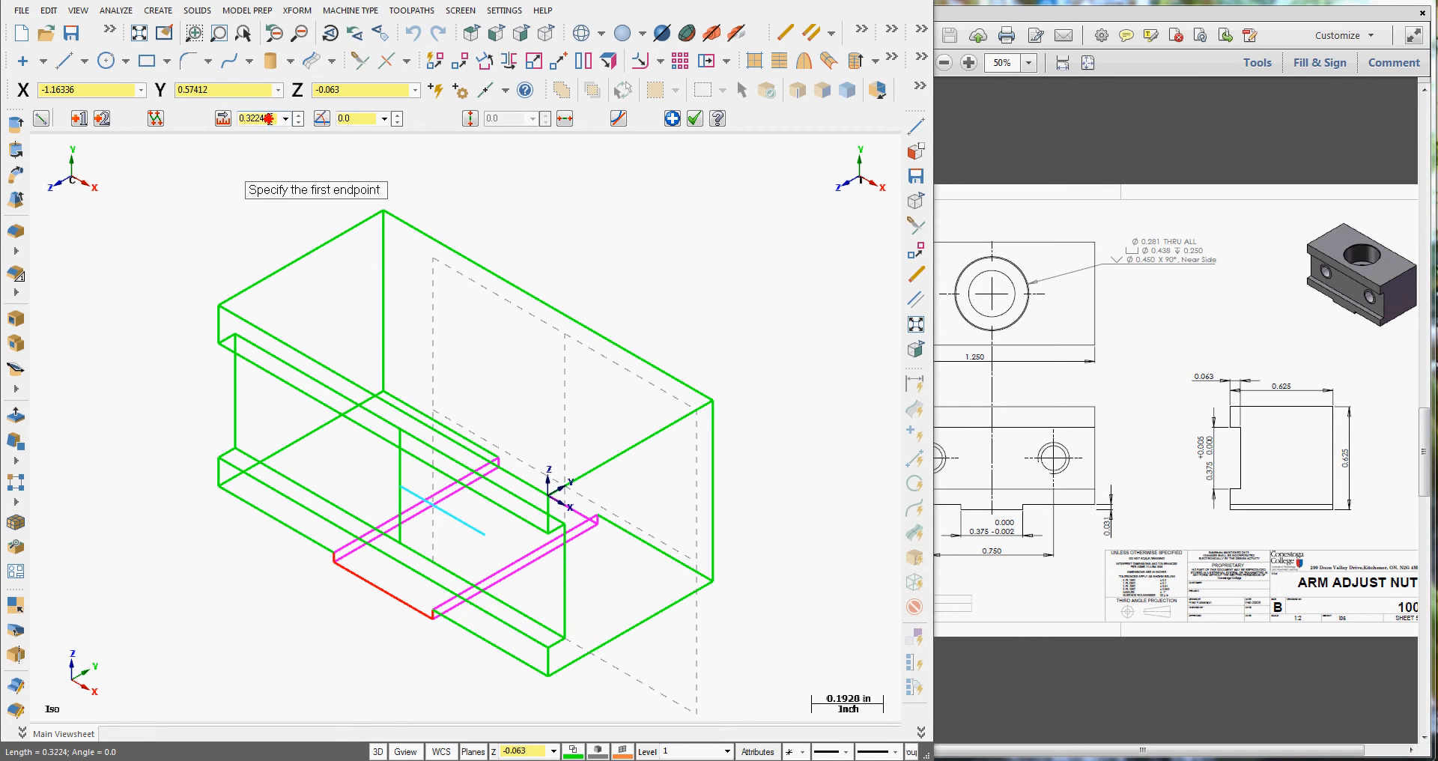
pyautogui.click(267, 119)
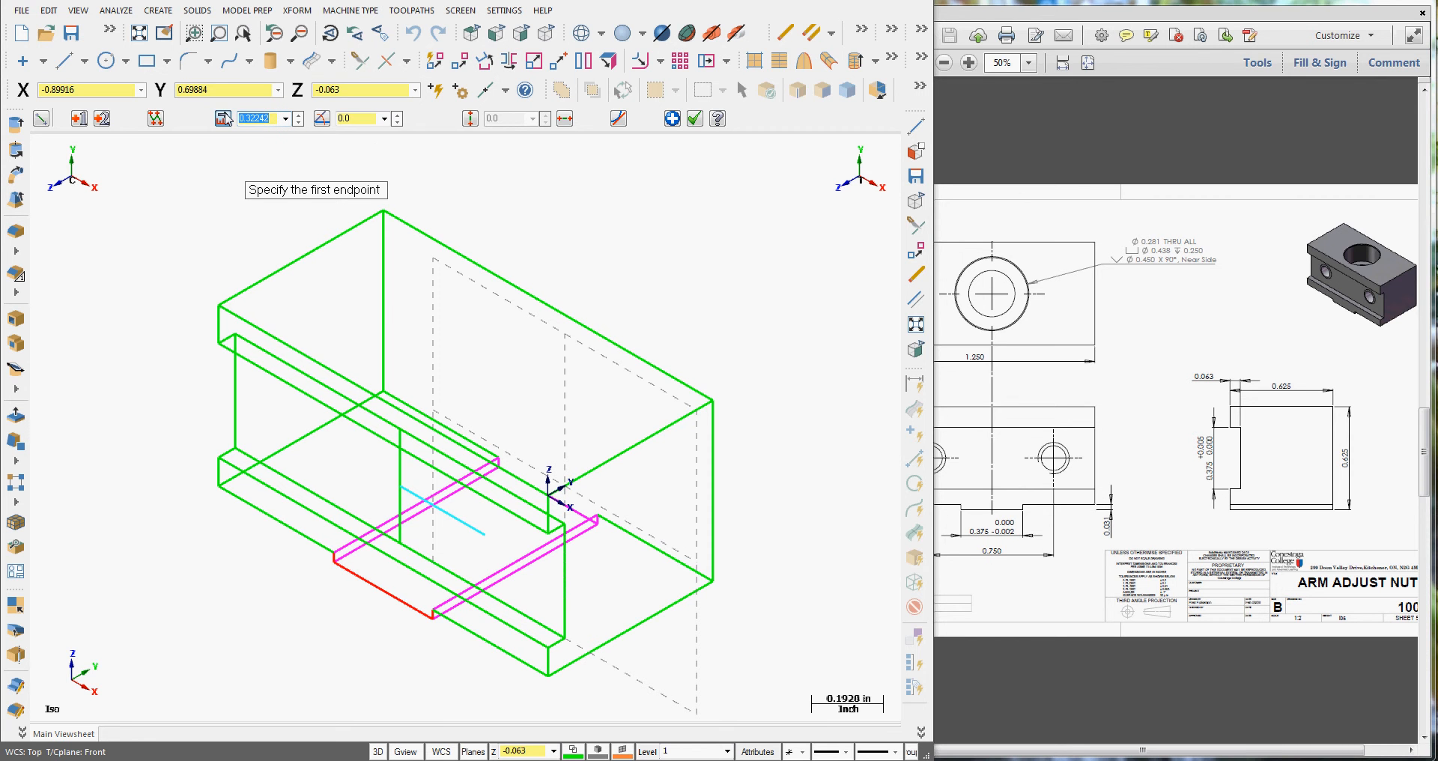
pyautogui.press('BackSpace')
pyautogui.write('.75/2')
pyautogui.press('Return')
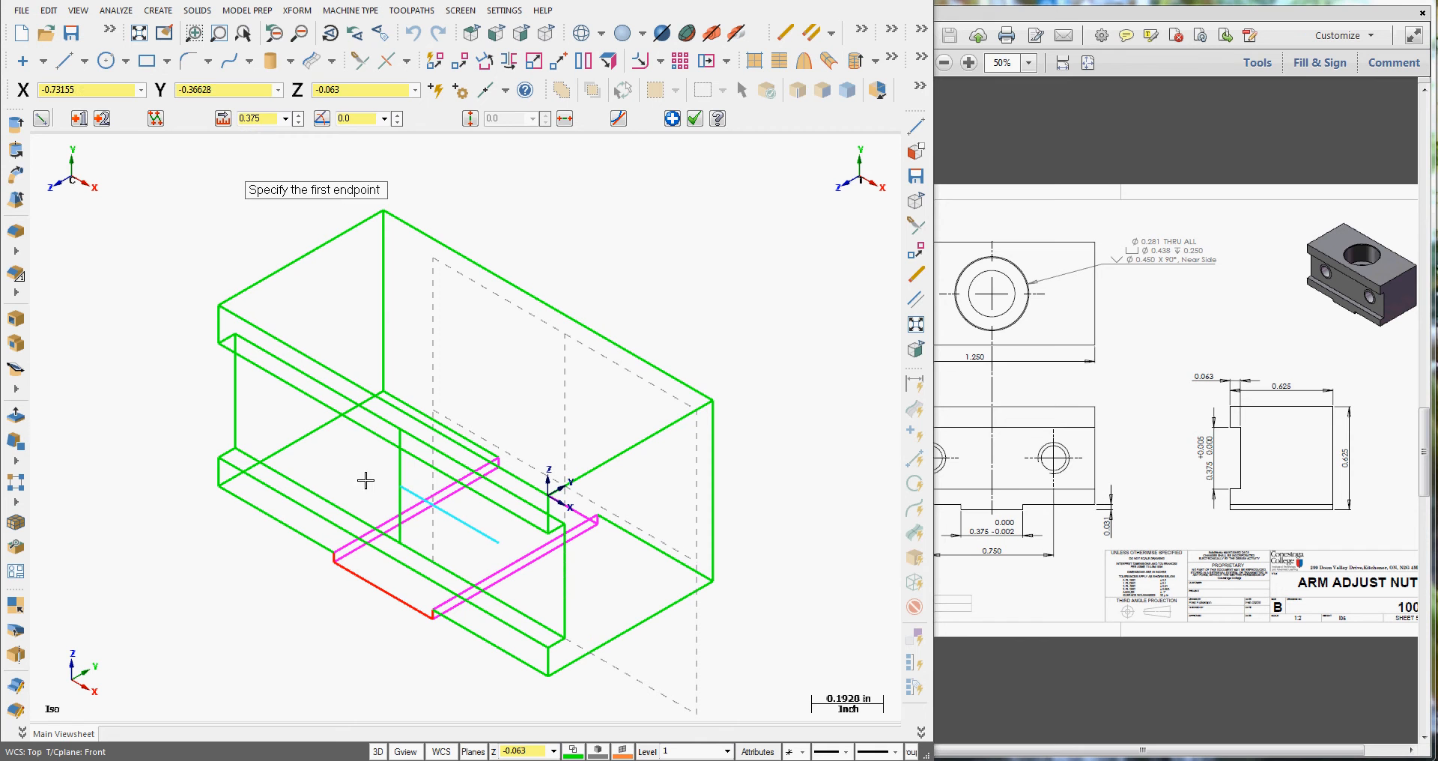
# Draw a matching 0.375 long line at 180 degrees from the same midpoint on the notch face.
pyautogui.click(397, 488)
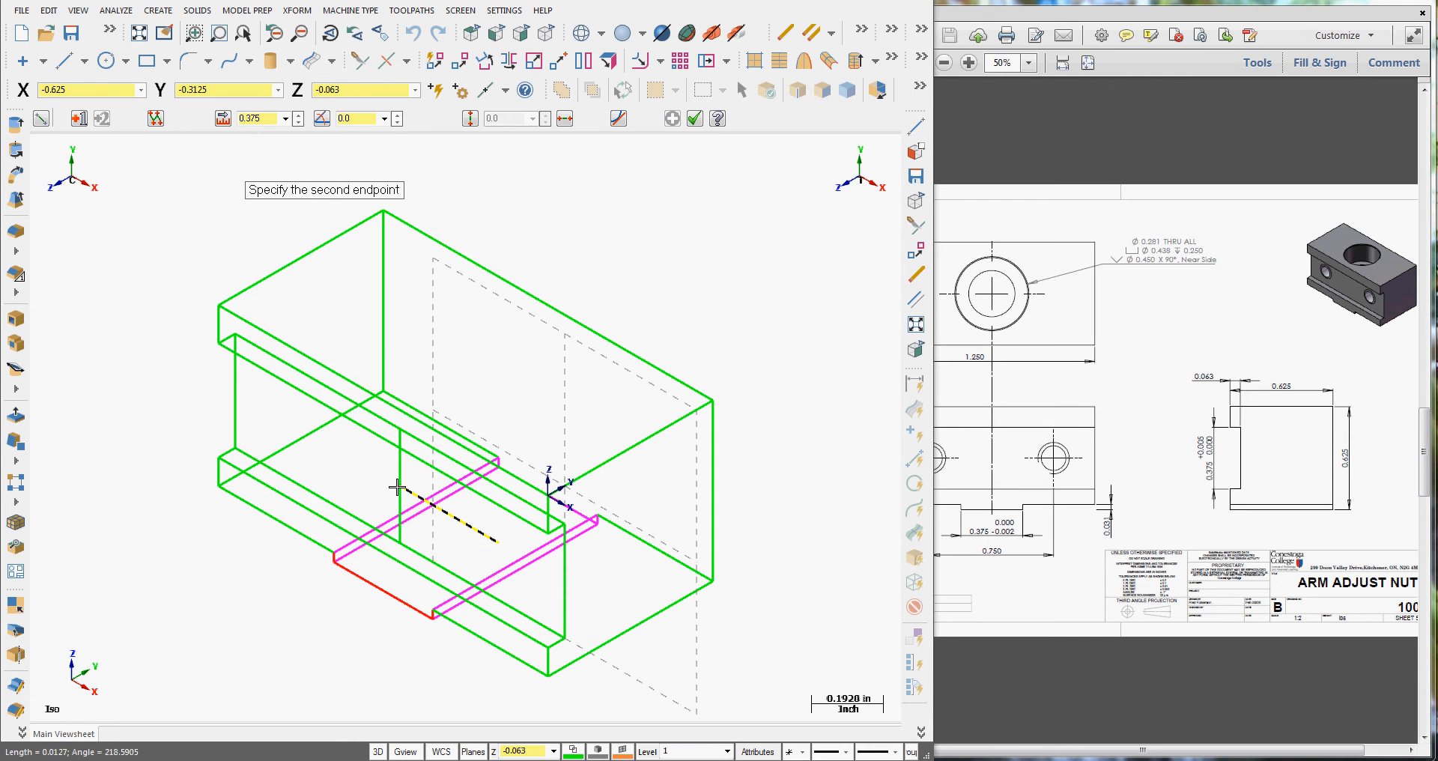
pyautogui.click(320, 447)
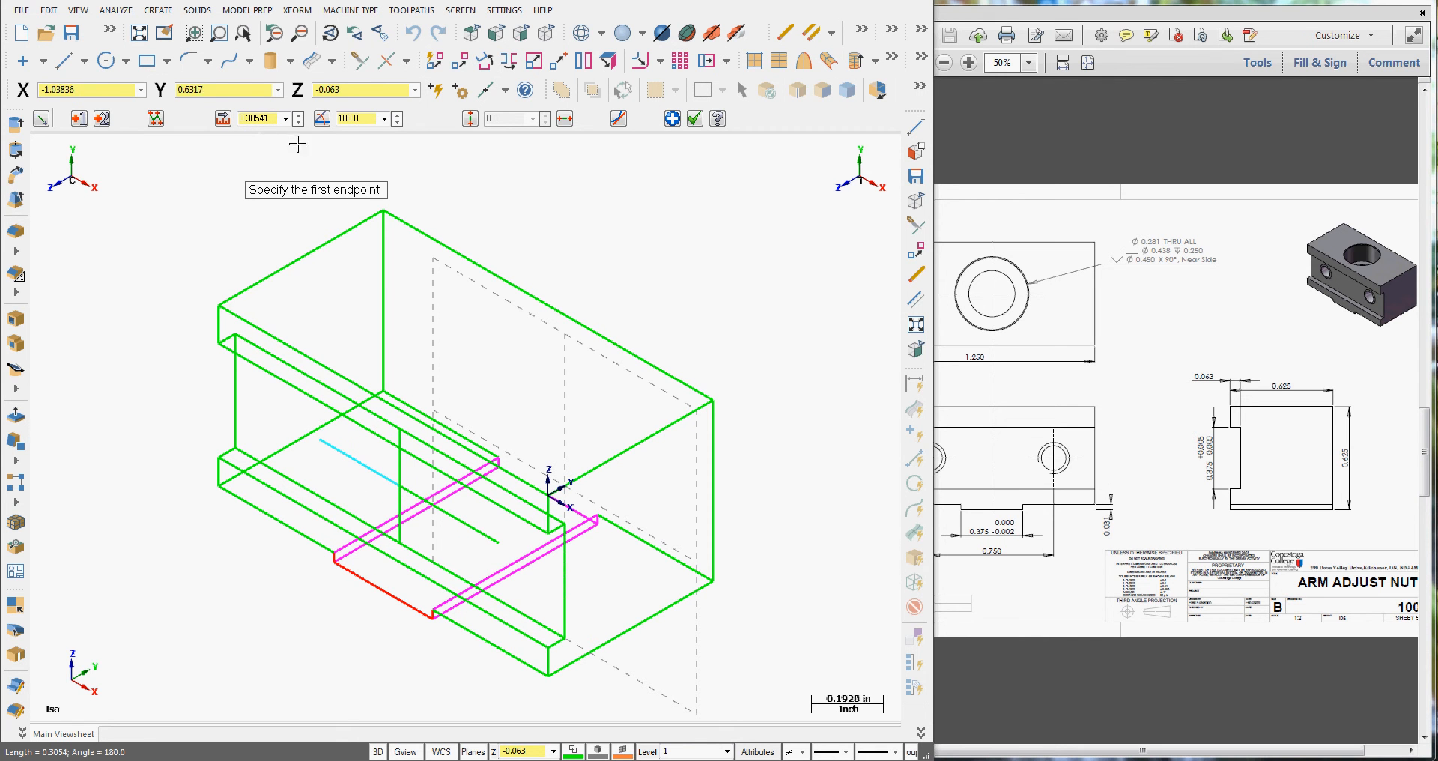
pyautogui.click(286, 120)
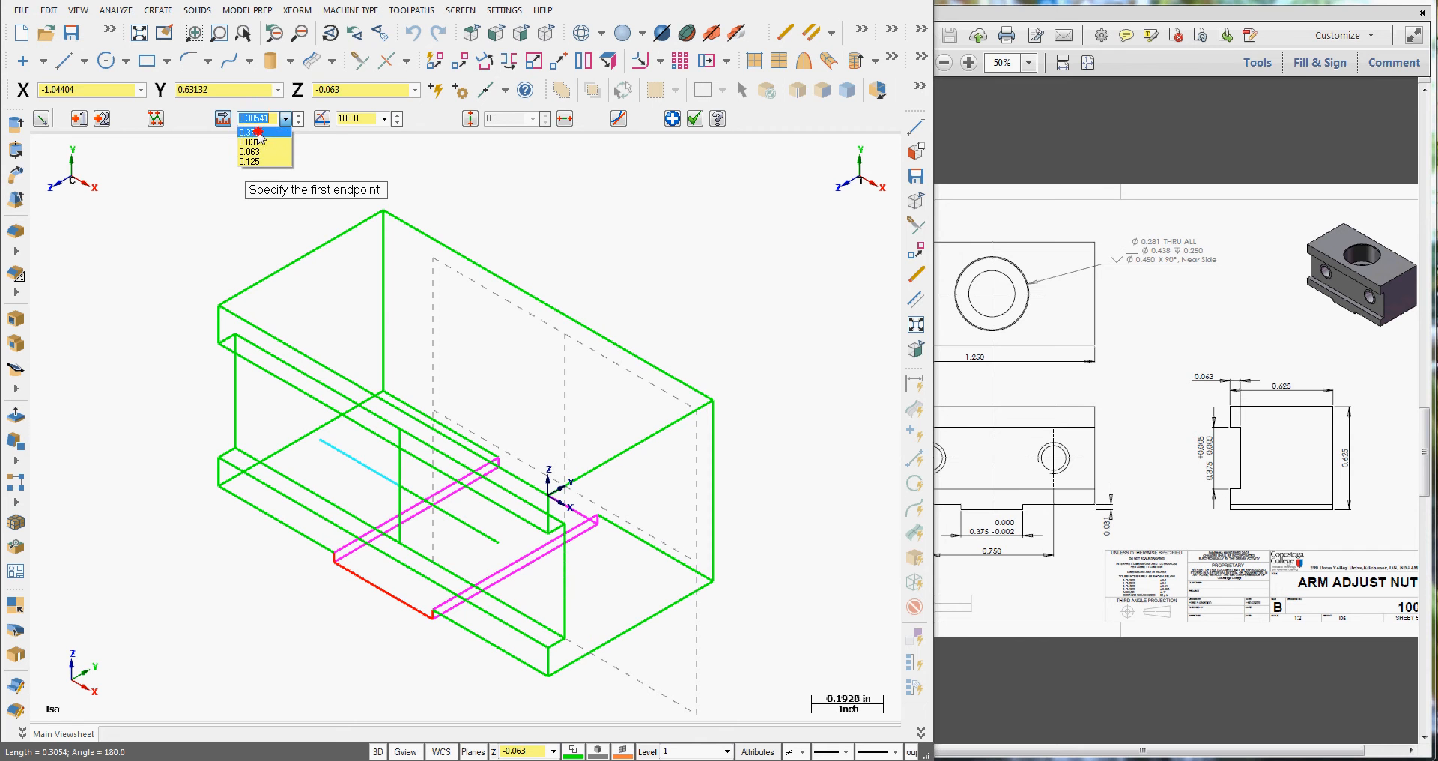
pyautogui.click(269, 132)
pyautogui.click(696, 119)
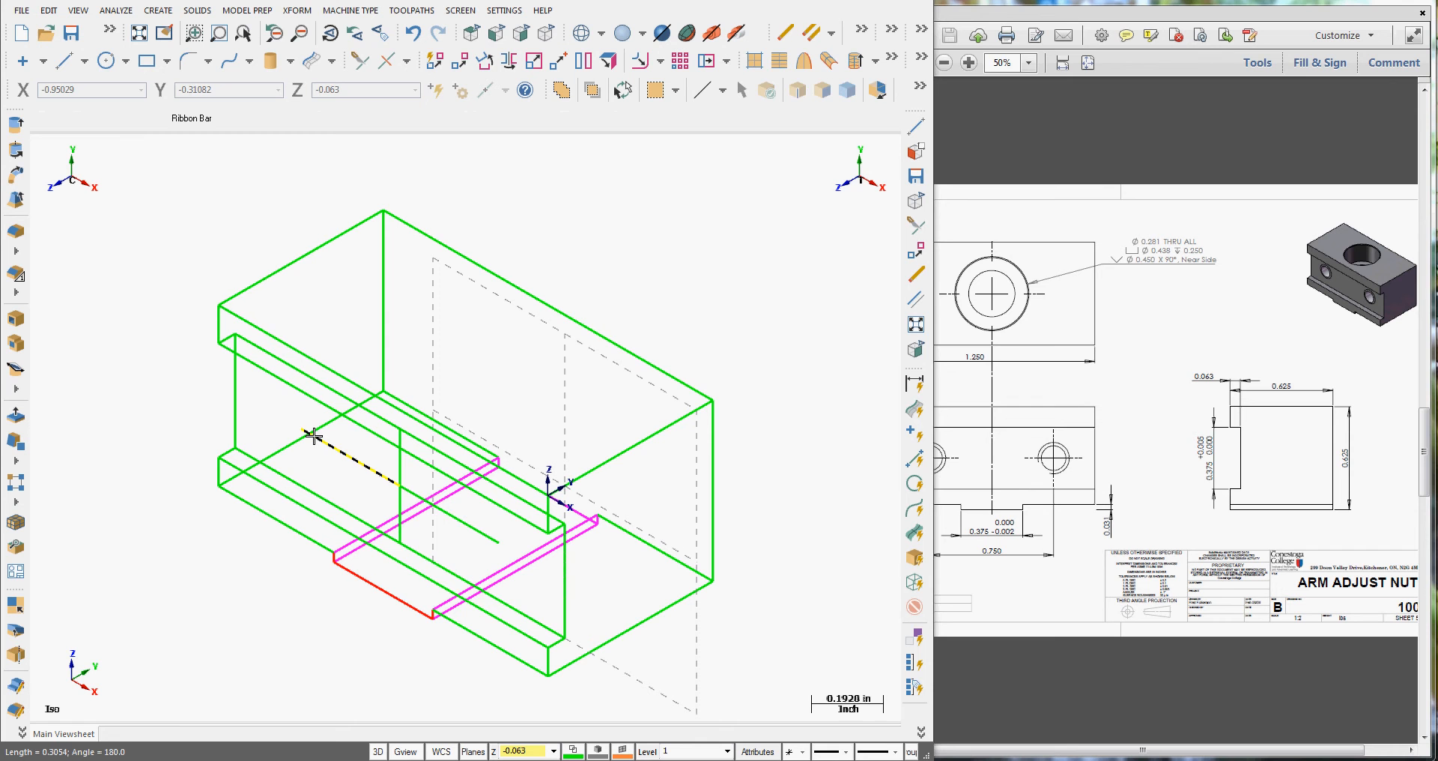
# Check the front hole callout on the drawing and draw two 0.15 diameter circles at the outer ends of the notch face's horizontal lines.
pyautogui.click(1073, 577)
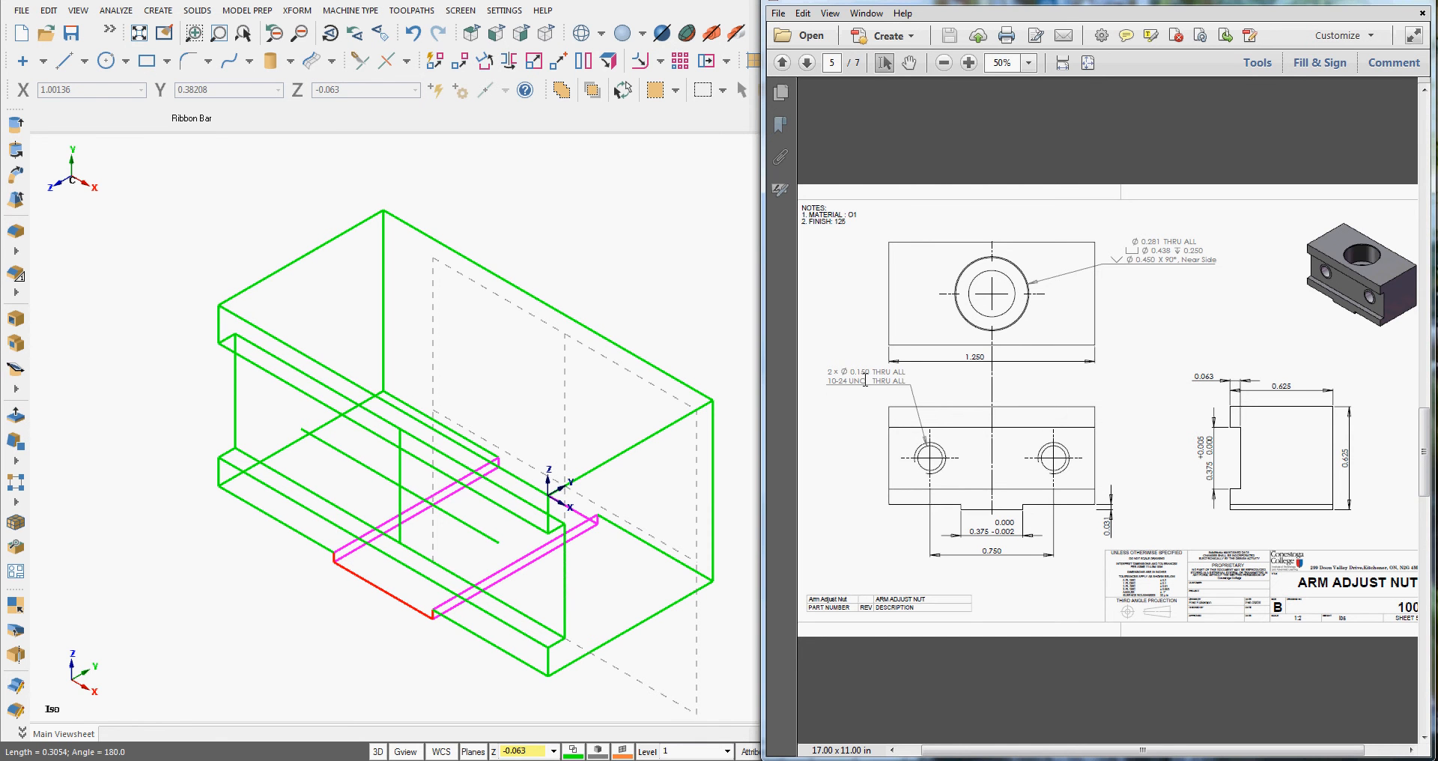
pyautogui.click(106, 65)
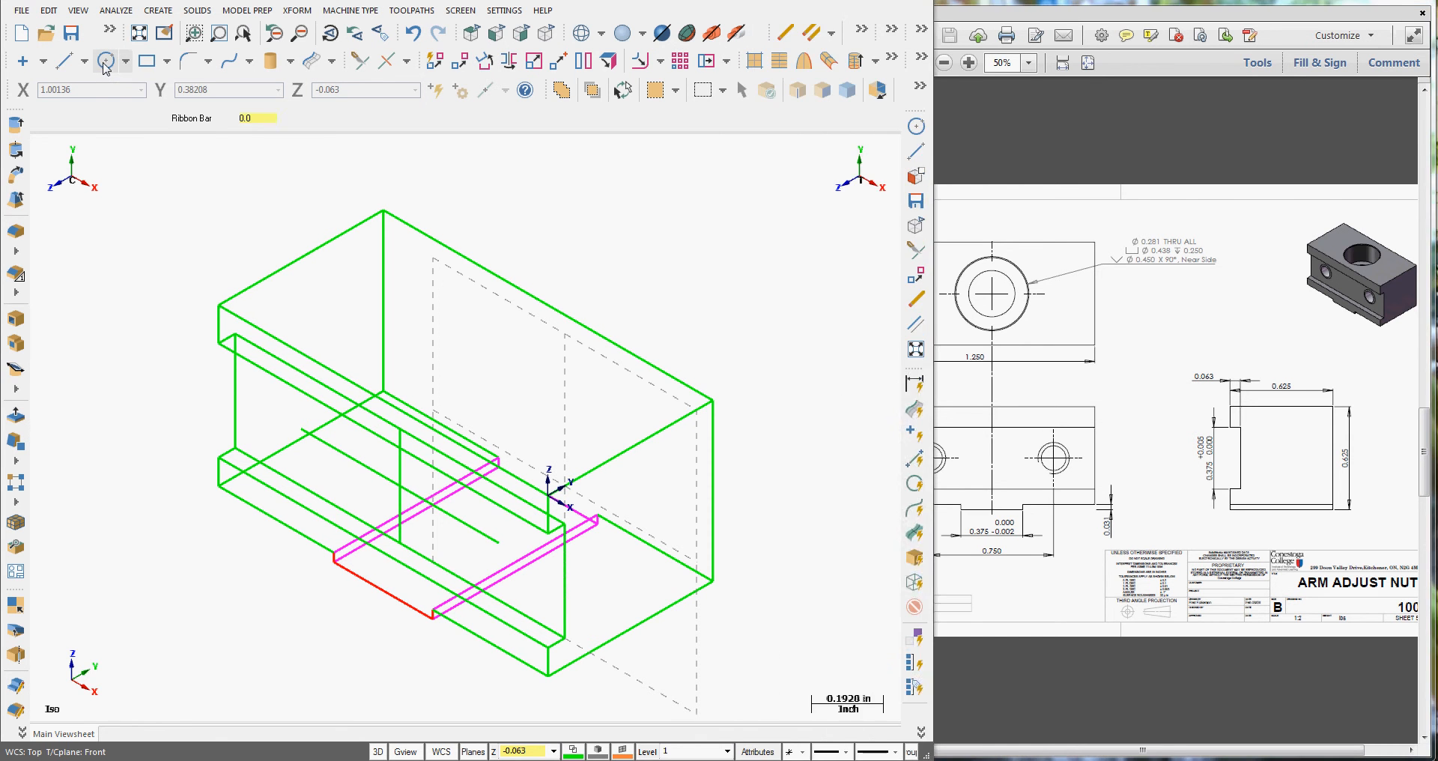
pyautogui.click(359, 118)
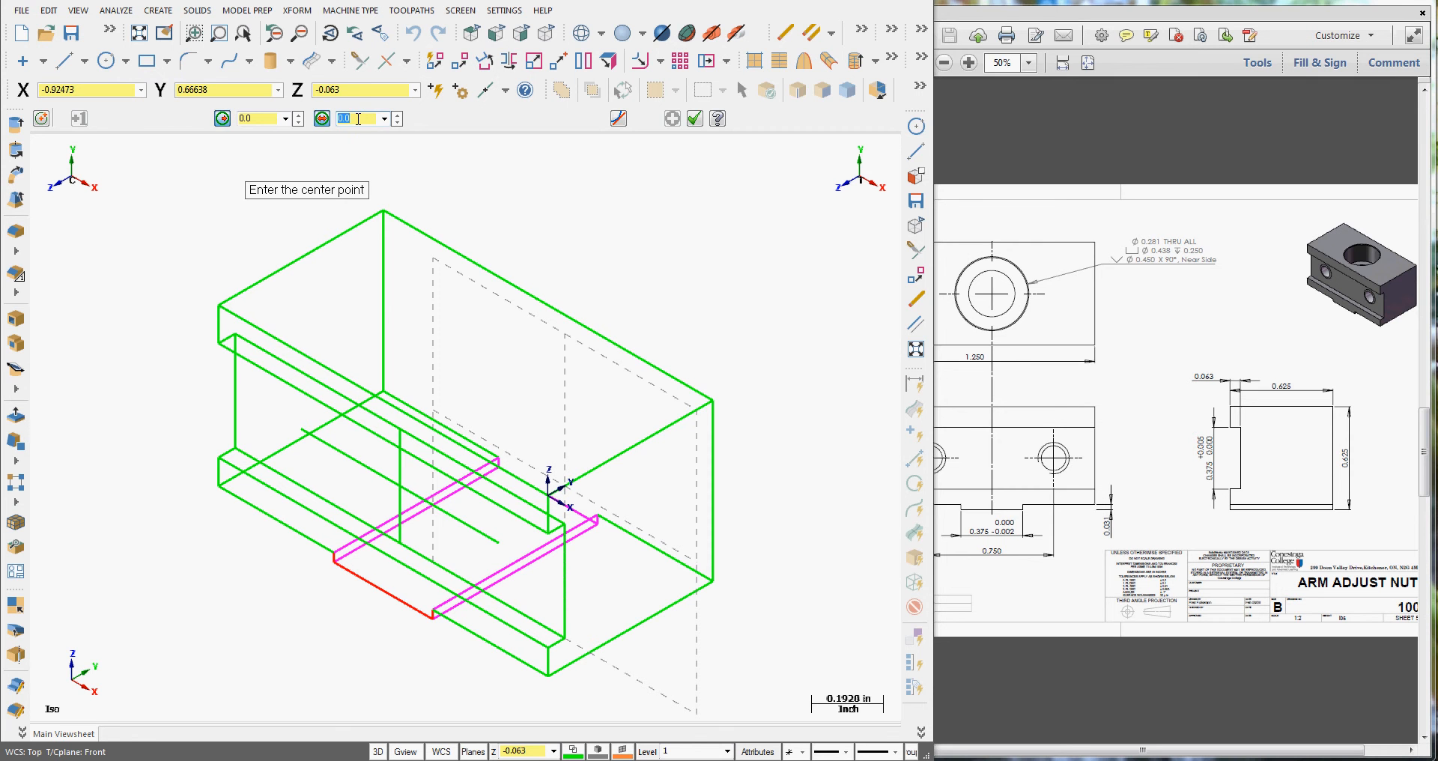
pyautogui.write('.15')
pyautogui.press('Return')
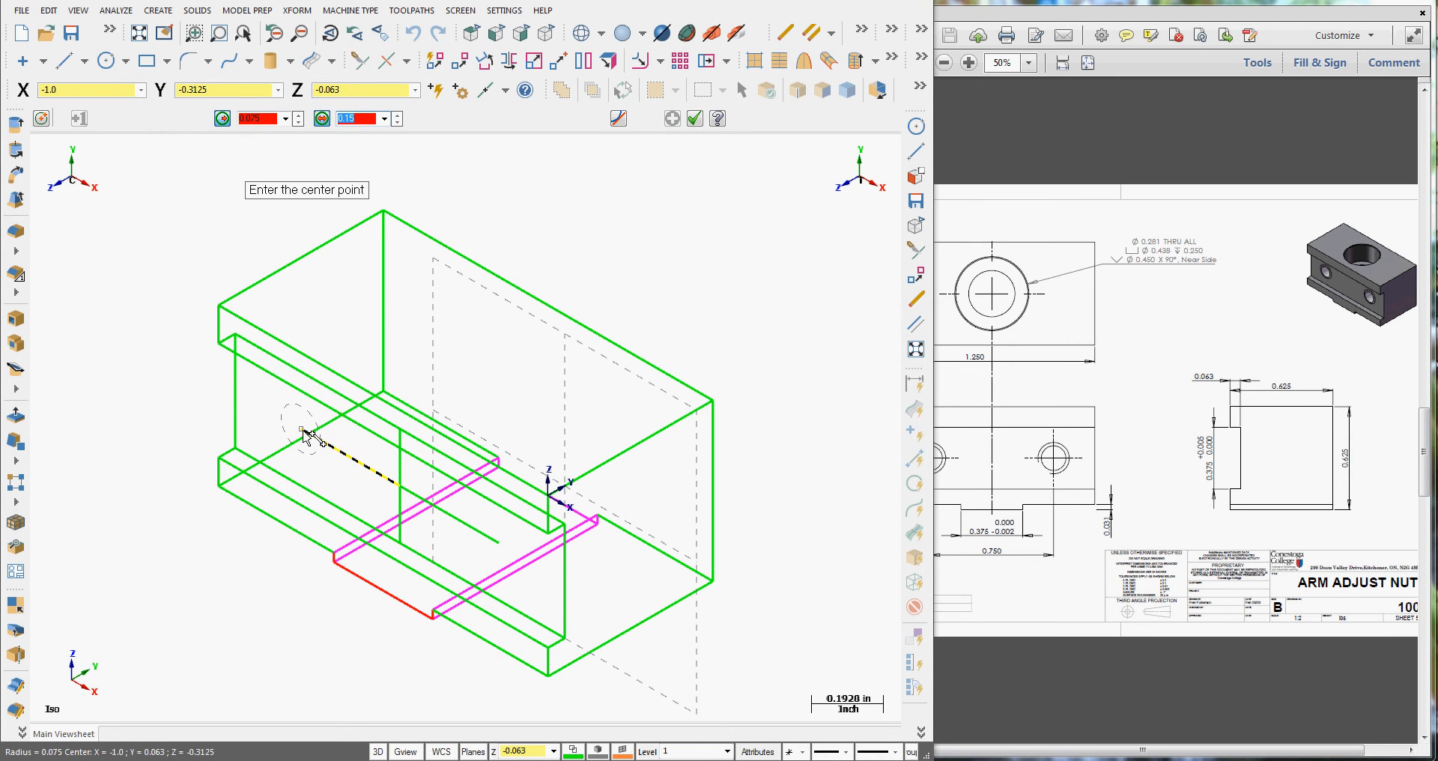
pyautogui.click(306, 433)
pyautogui.click(499, 542)
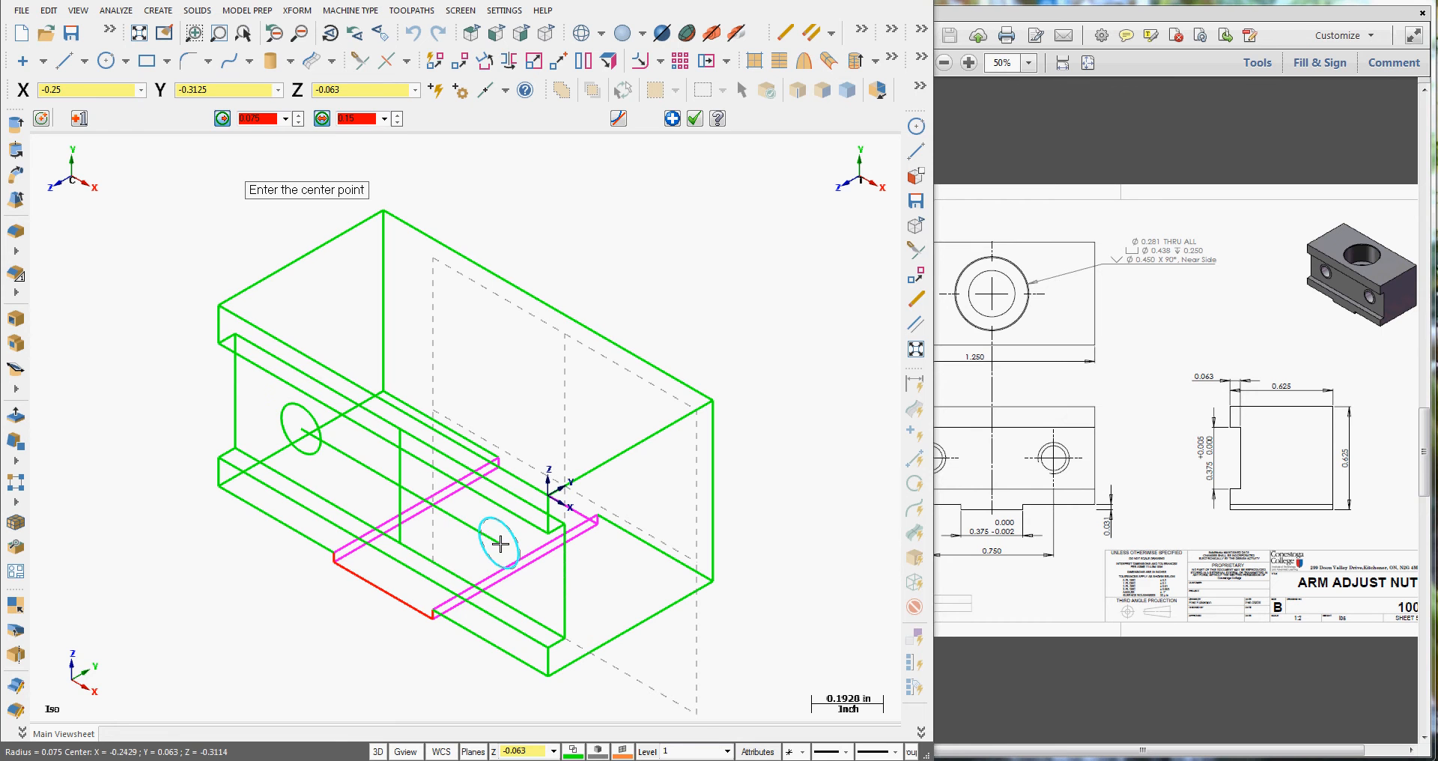
pyautogui.click(695, 119)
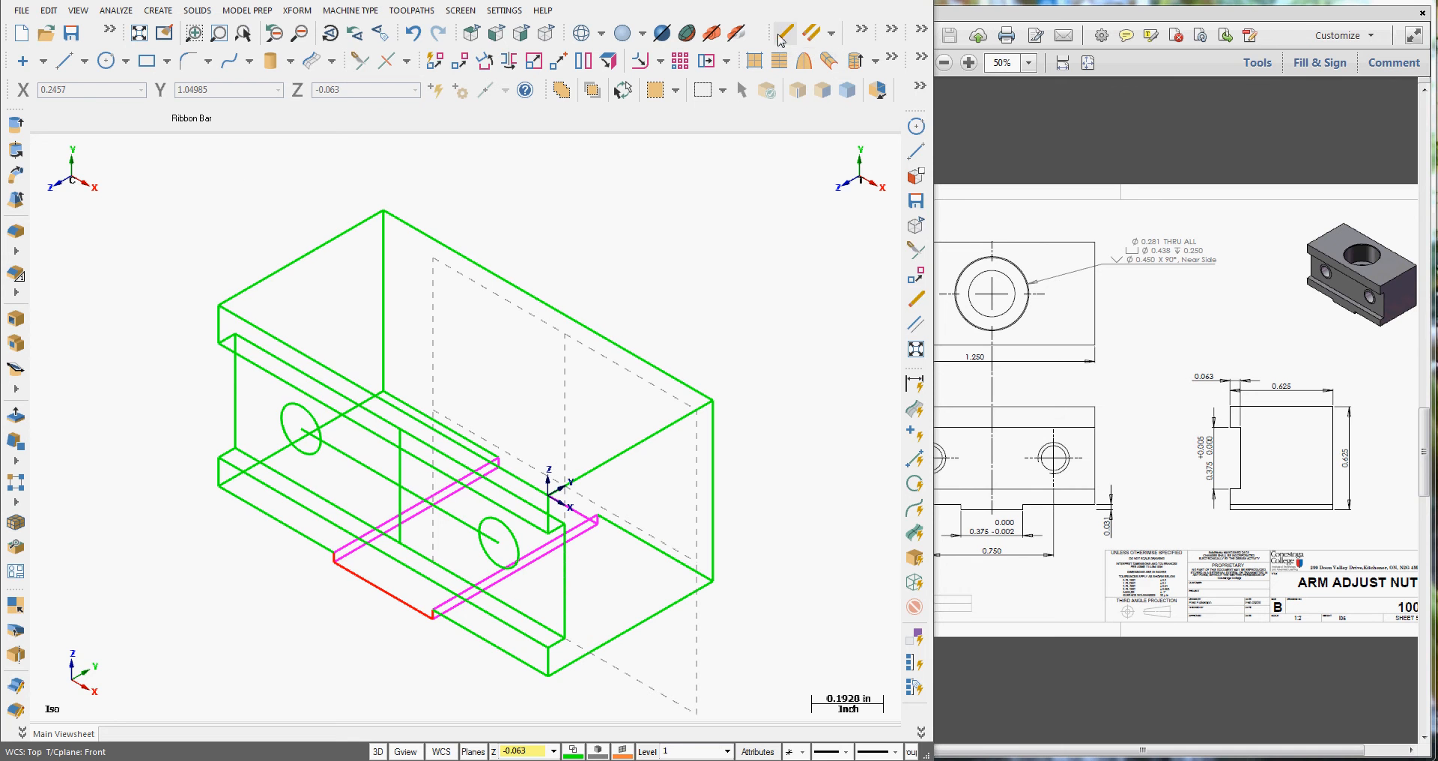
# Delete the vertical and both horizontal construction lines on the notch face.
pyautogui.click(783, 36)
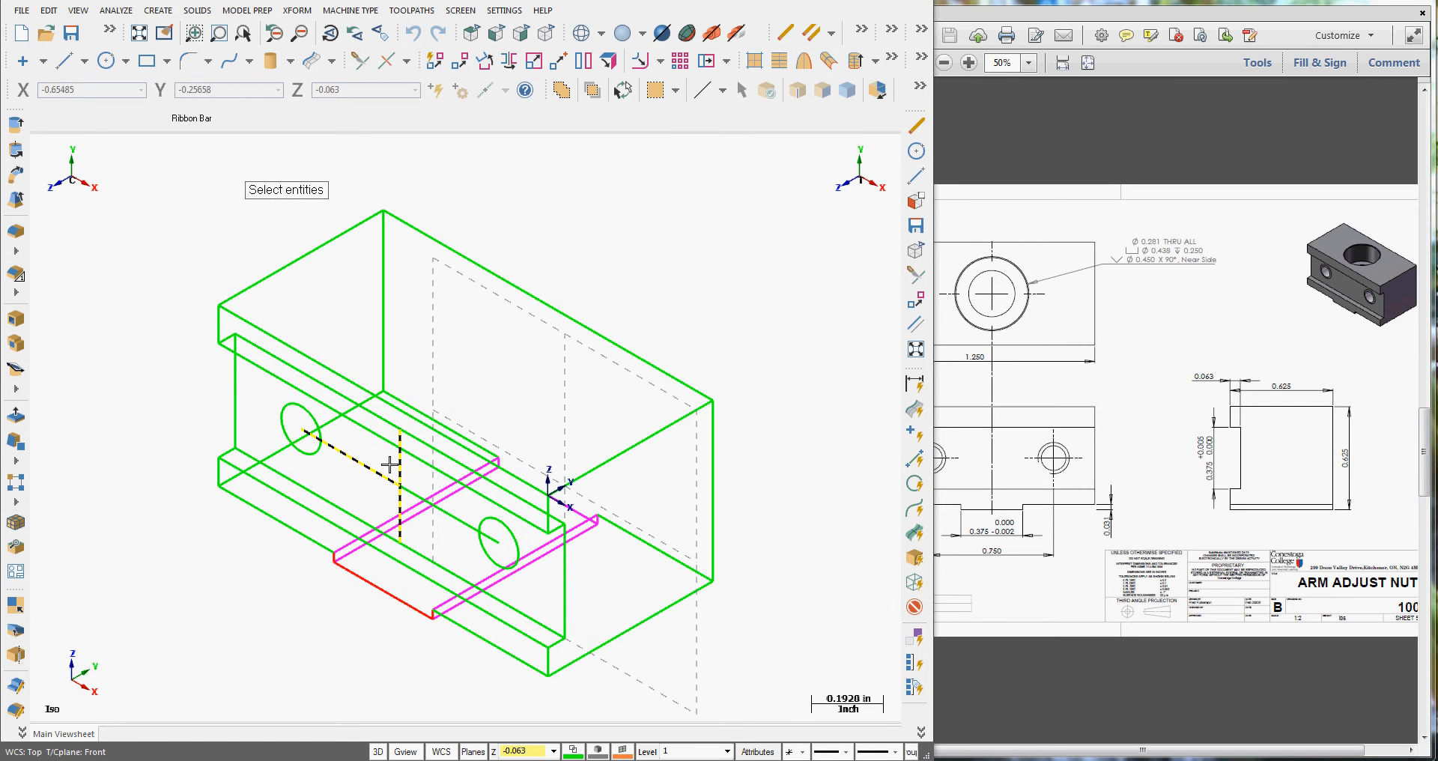
pyautogui.click(446, 517)
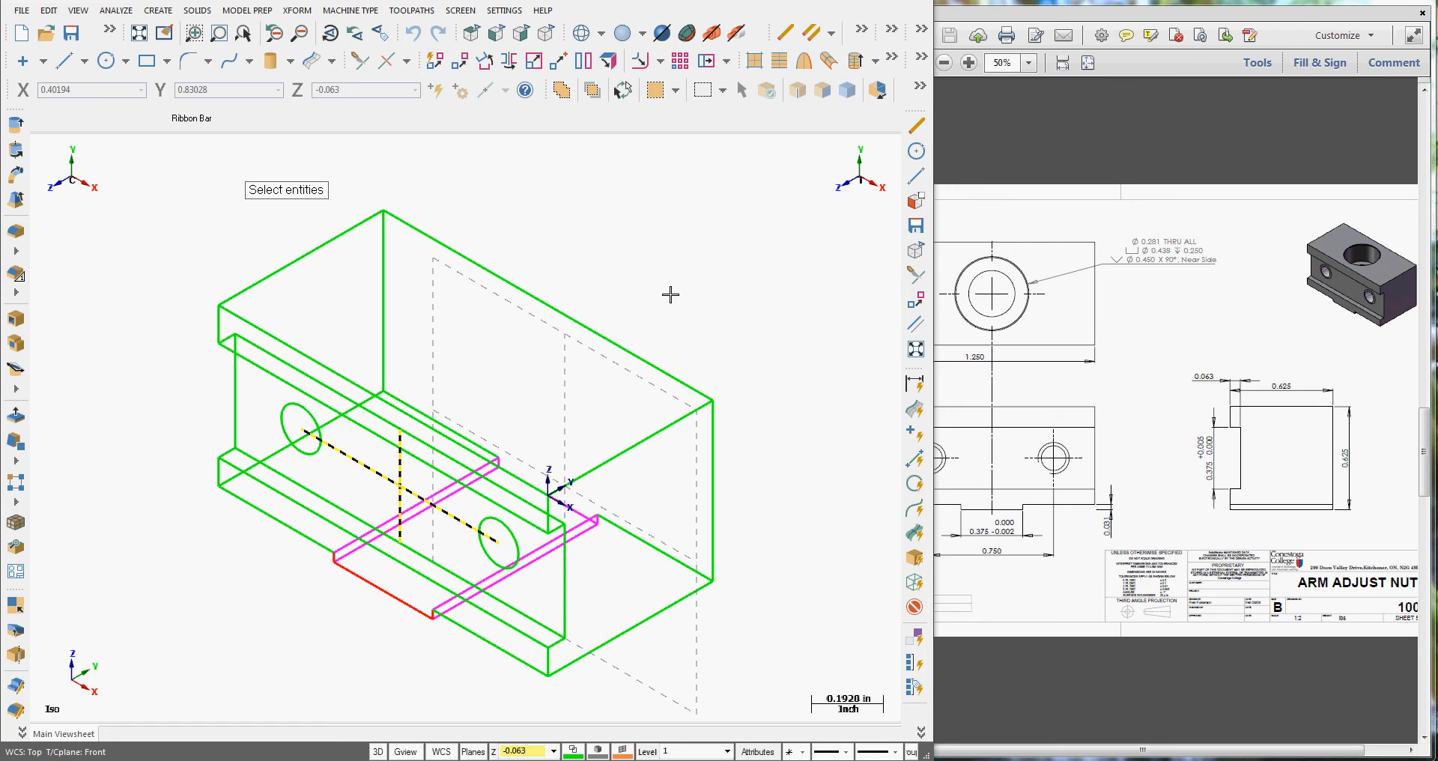
pyautogui.press('Return')
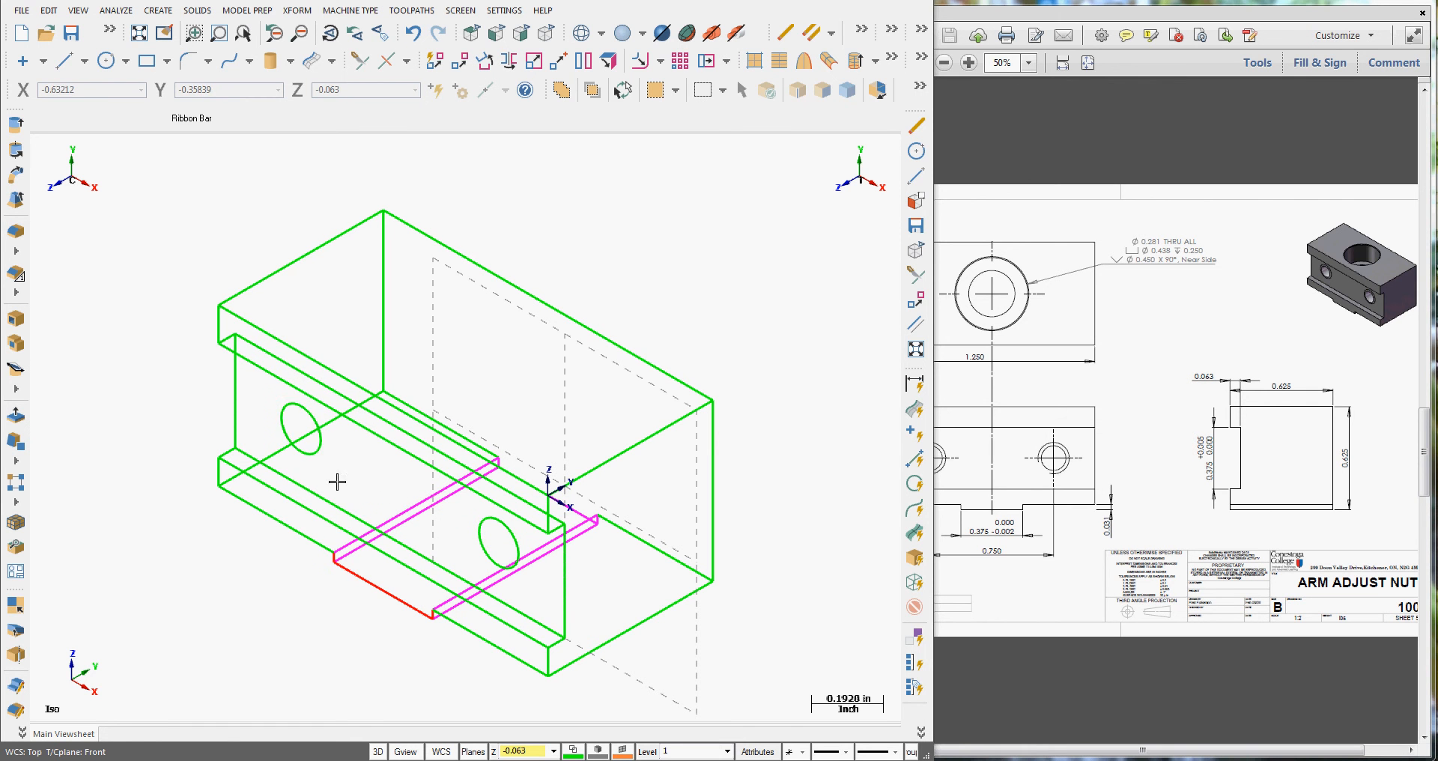
# Set the Top construction plane and translate both hole circles with Join, a Y delta of -0.562 and the direction reversed into the block.
pyautogui.click(159, 34)
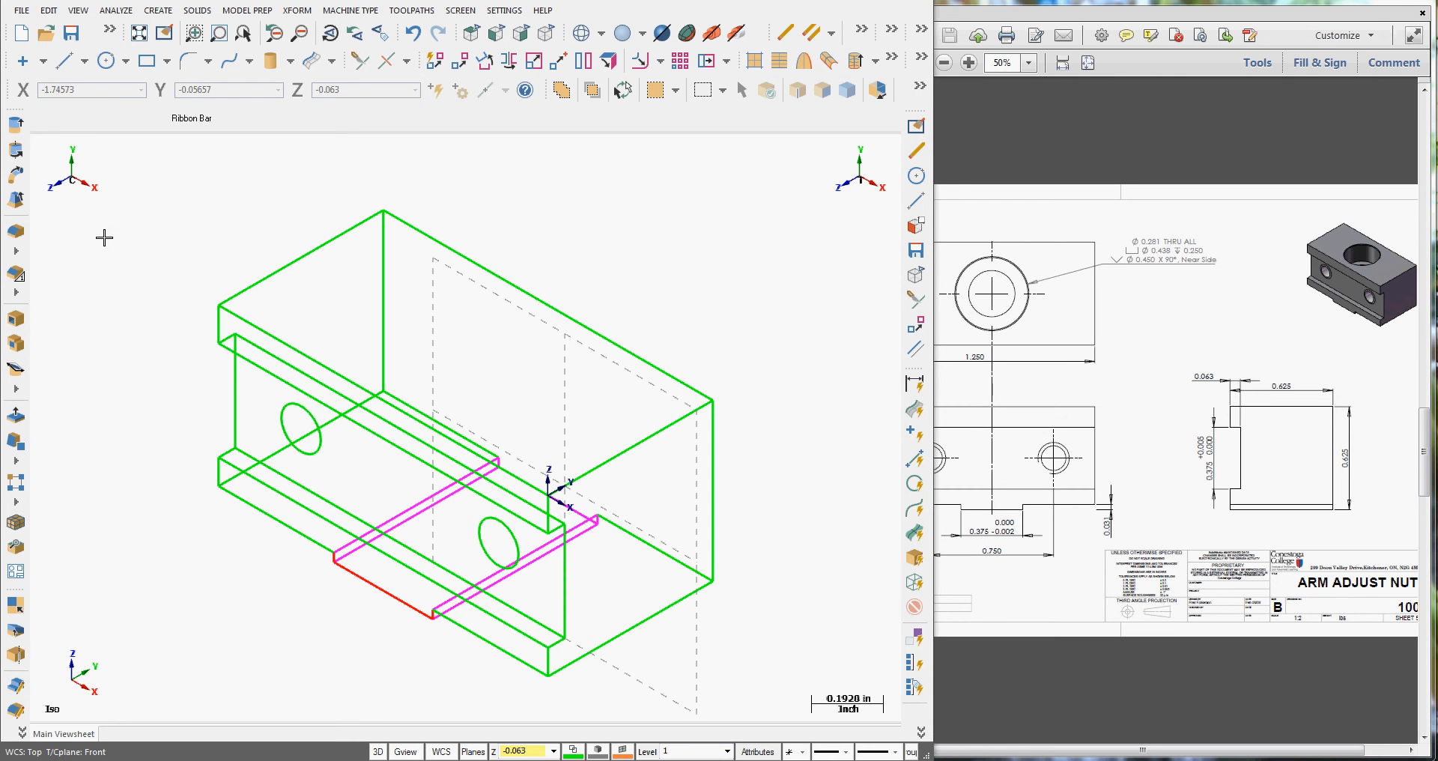
pyautogui.click(300, 422)
pyautogui.click(546, 35)
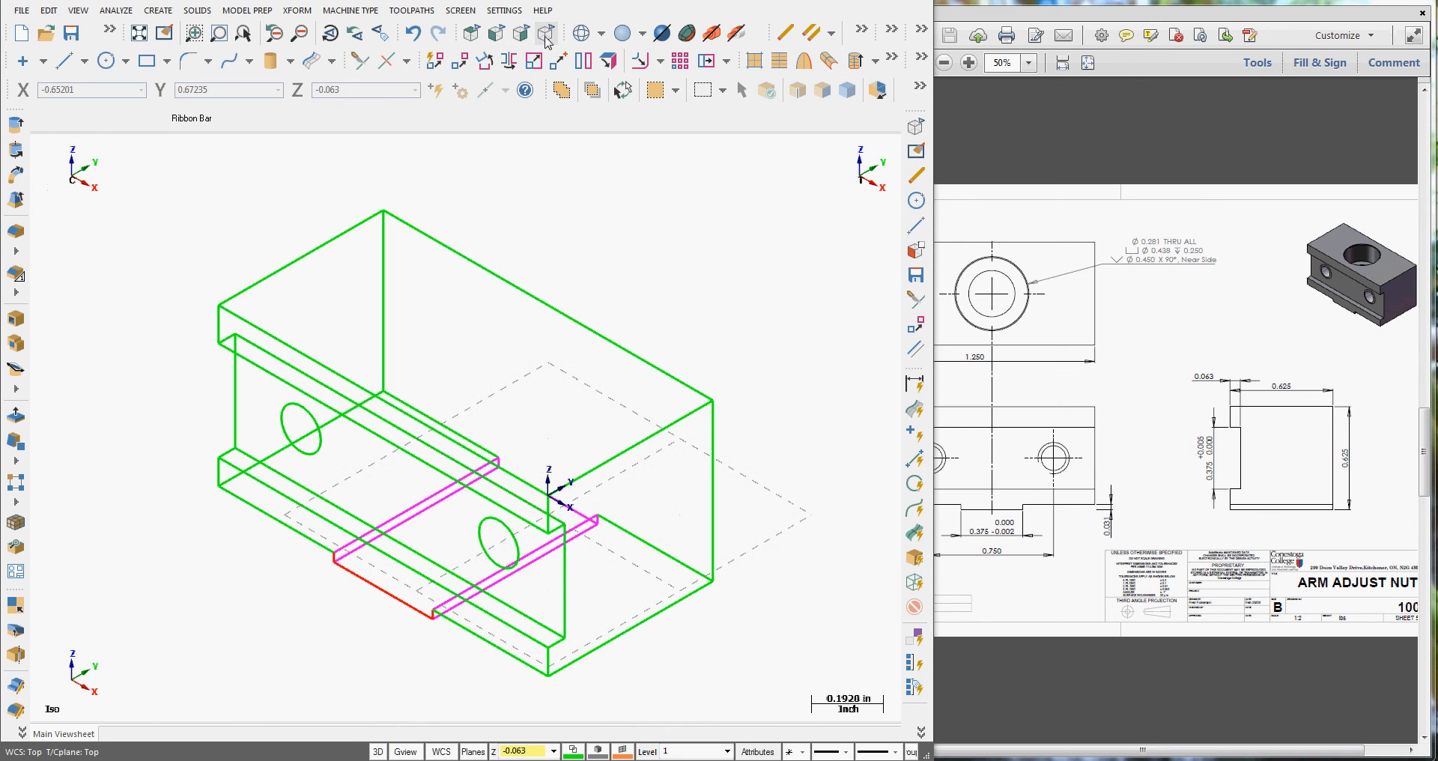
pyautogui.click(298, 10)
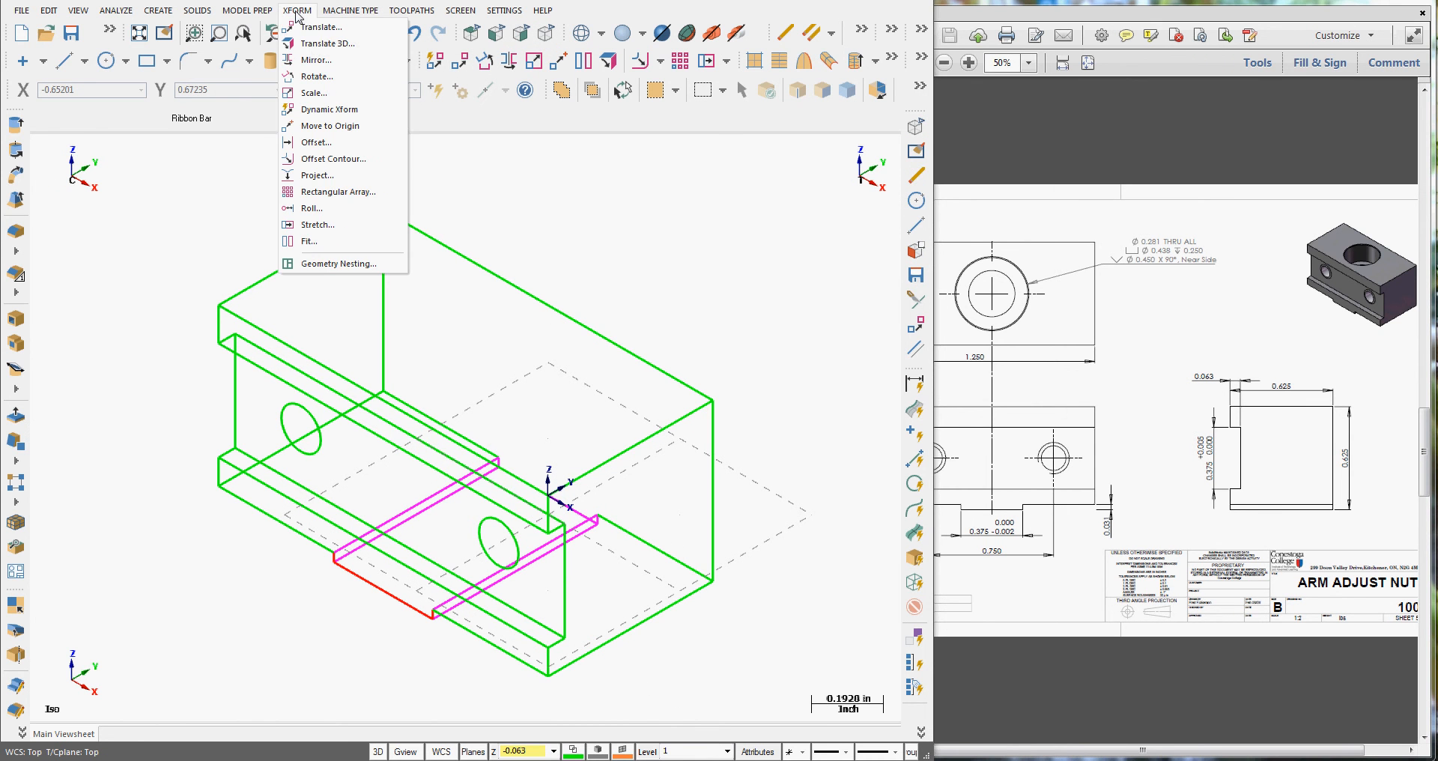
pyautogui.click(303, 26)
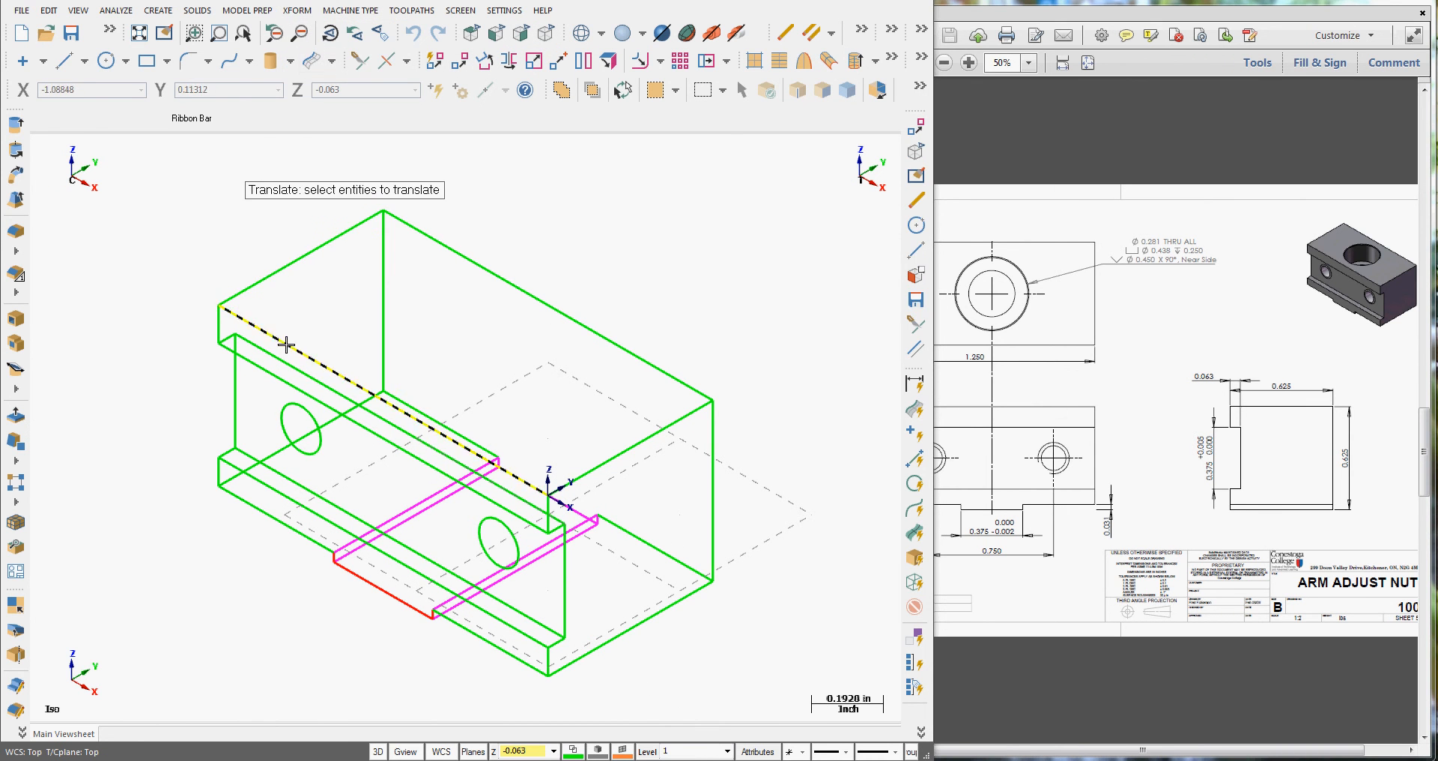
pyautogui.click(279, 404)
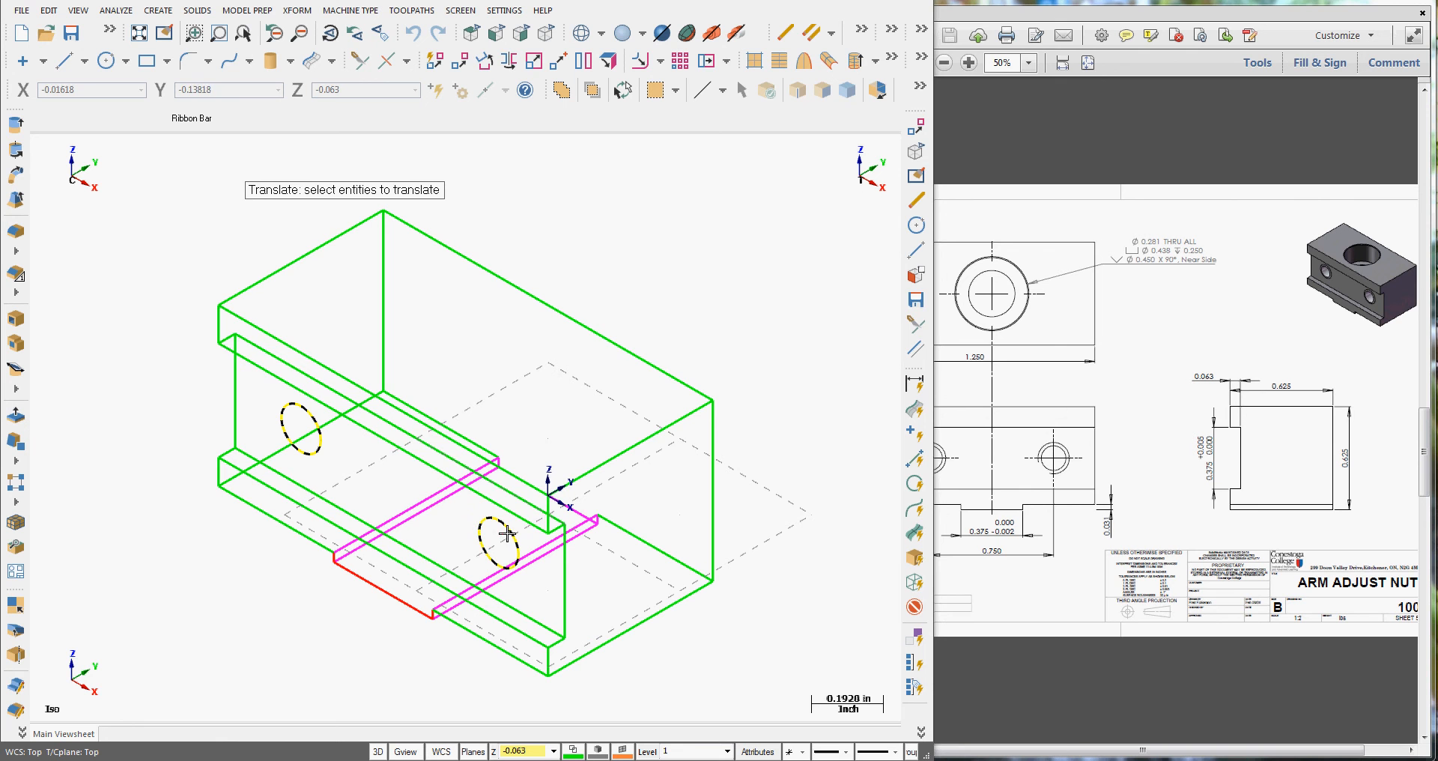
pyautogui.click(507, 534)
pyautogui.press('Return')
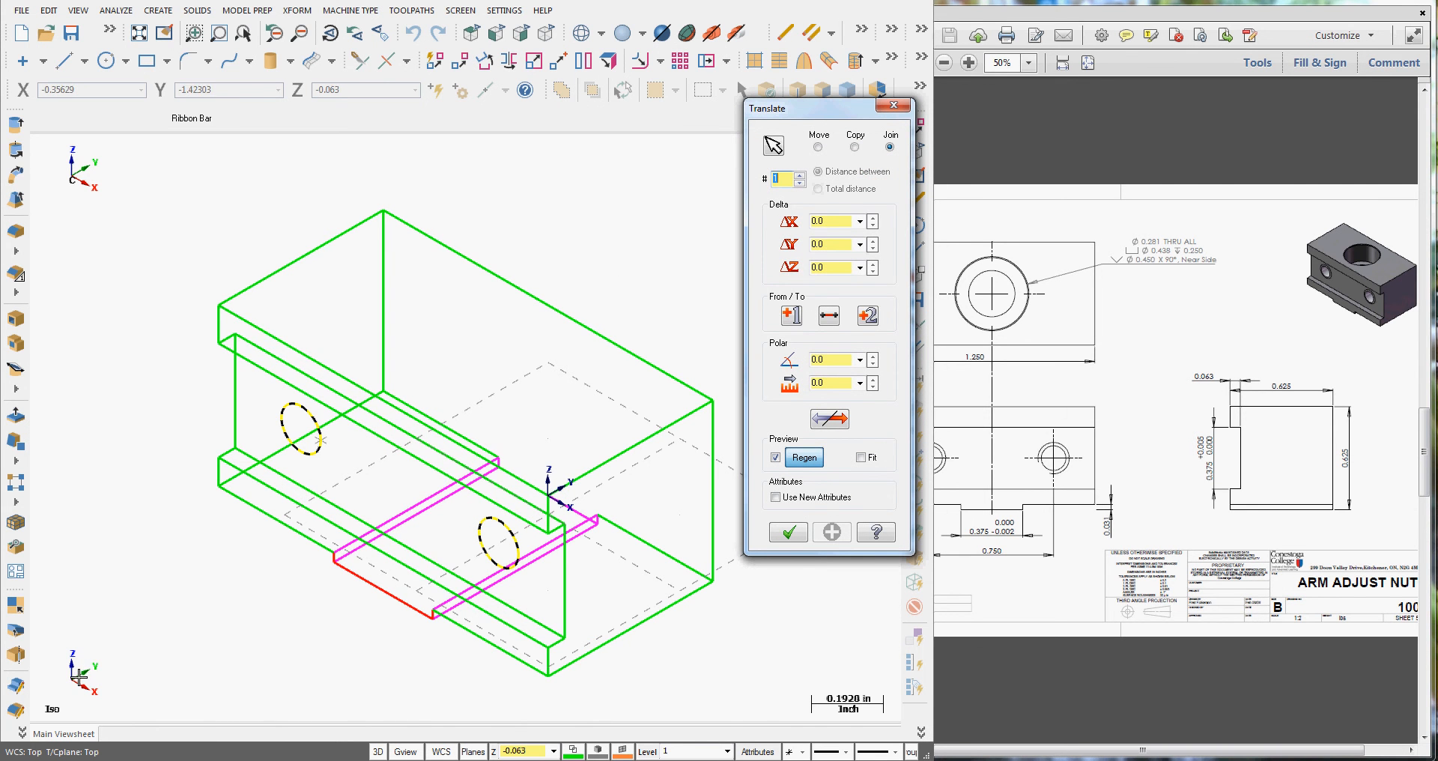
pyautogui.click(829, 245)
pyautogui.press('Return')
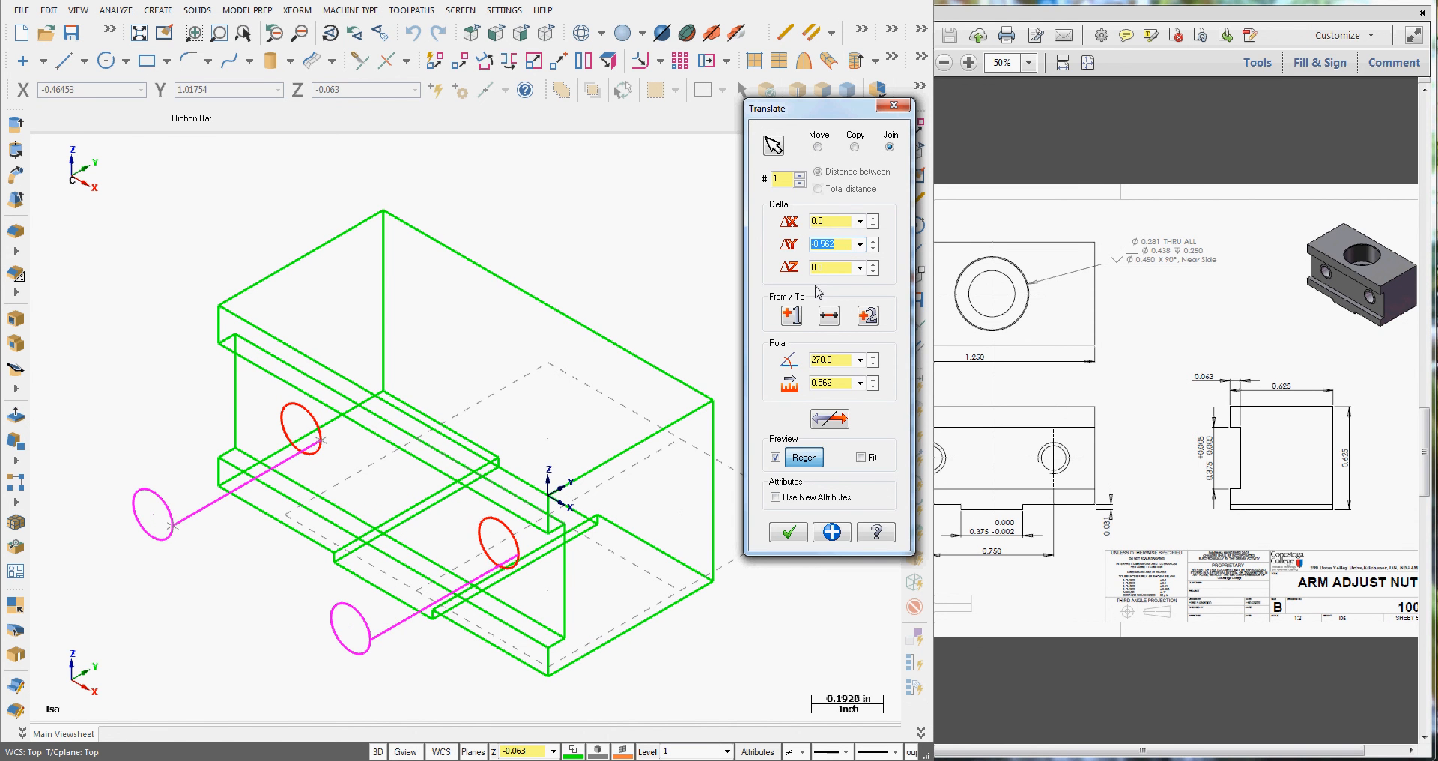
pyautogui.click(832, 416)
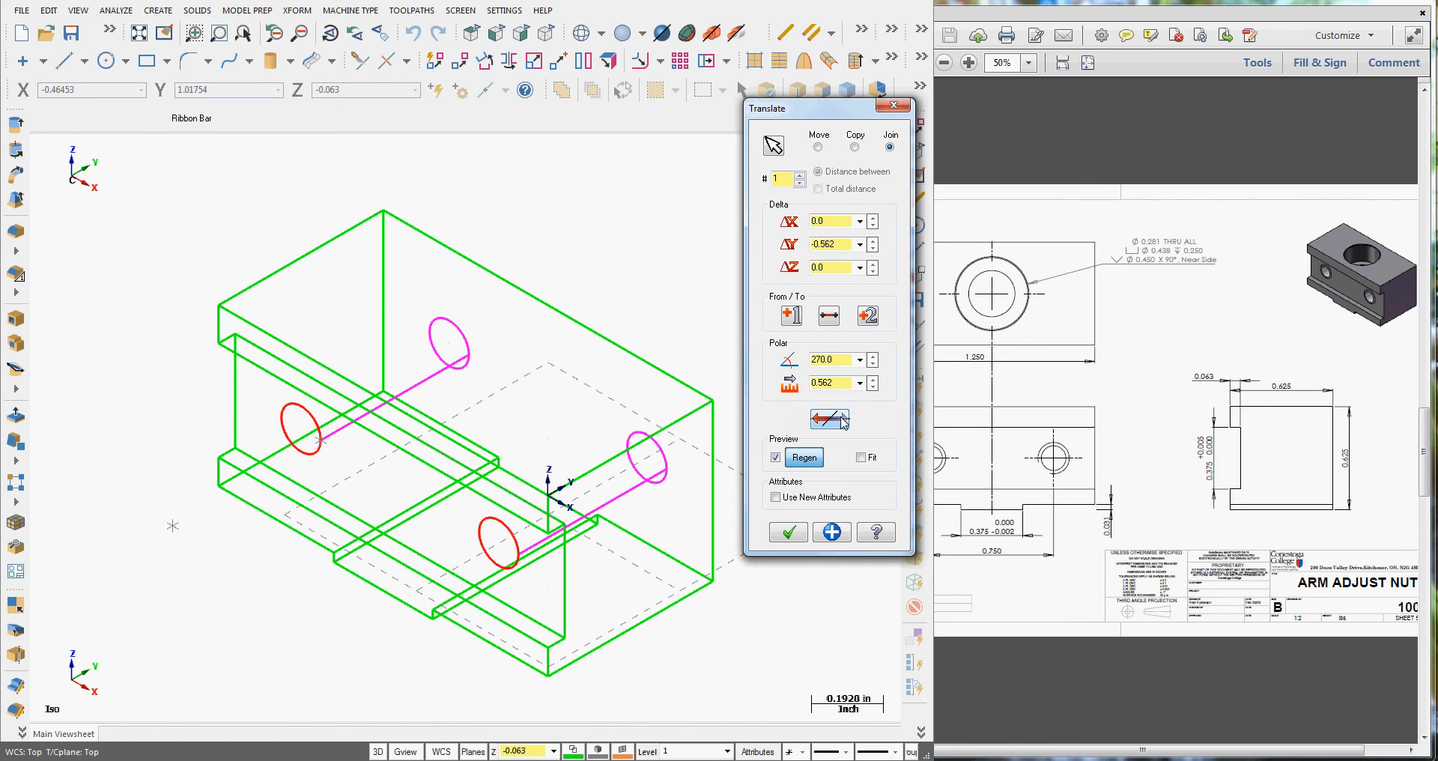
pyautogui.click(794, 535)
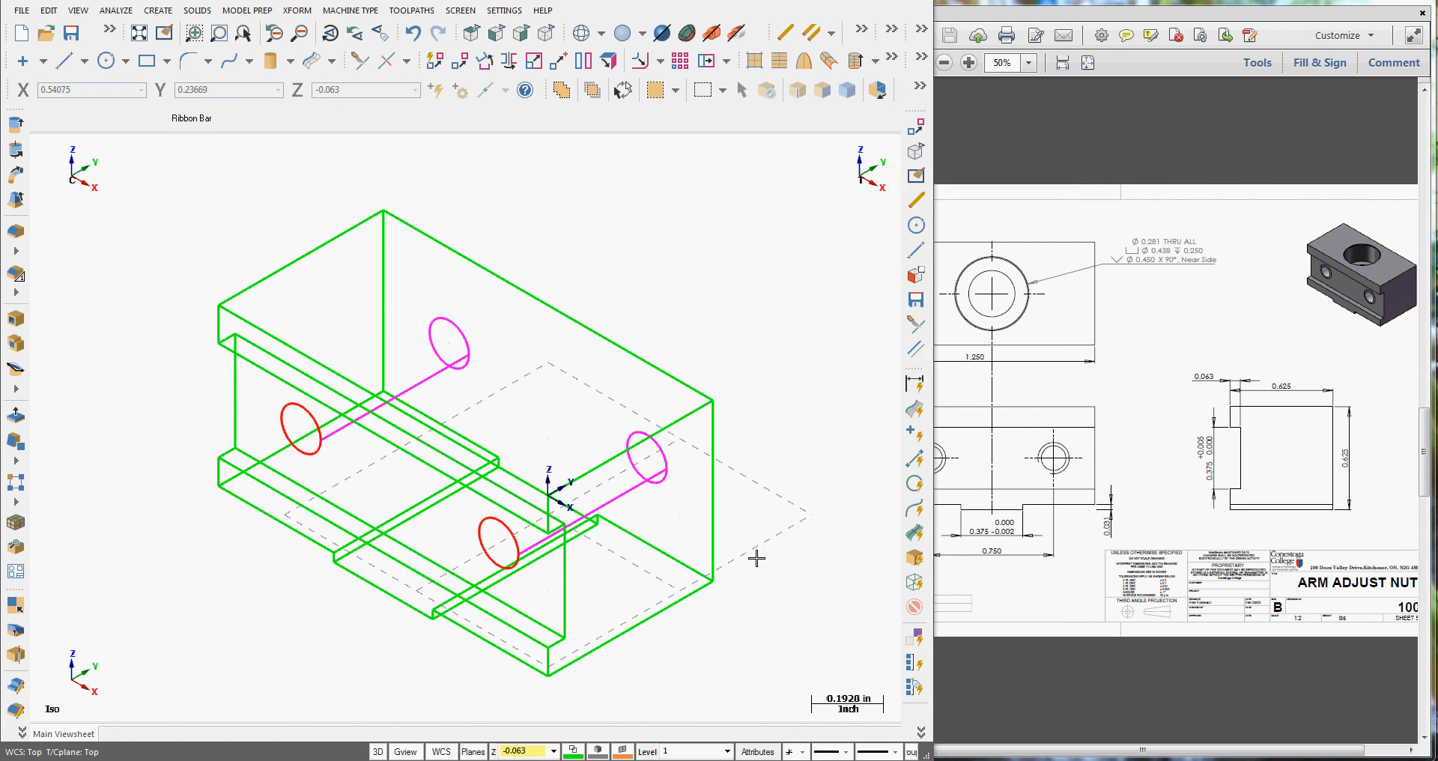
# Take the Z depth of 0.0 from the Z coordinate of the block's upper rear corner.
pyautogui.moveTo(742, 540)
pyautogui.mouseDown(button='middle')
pyautogui.moveTo(681, 506)
pyautogui.moveTo(654, 514)
pyautogui.moveTo(726, 495)
pyautogui.moveTo(771, 535)
pyautogui.moveTo(726, 516)
pyautogui.moveTo(755, 529)
pyautogui.mouseUp(button='middle')
pyautogui.click(547, 33)
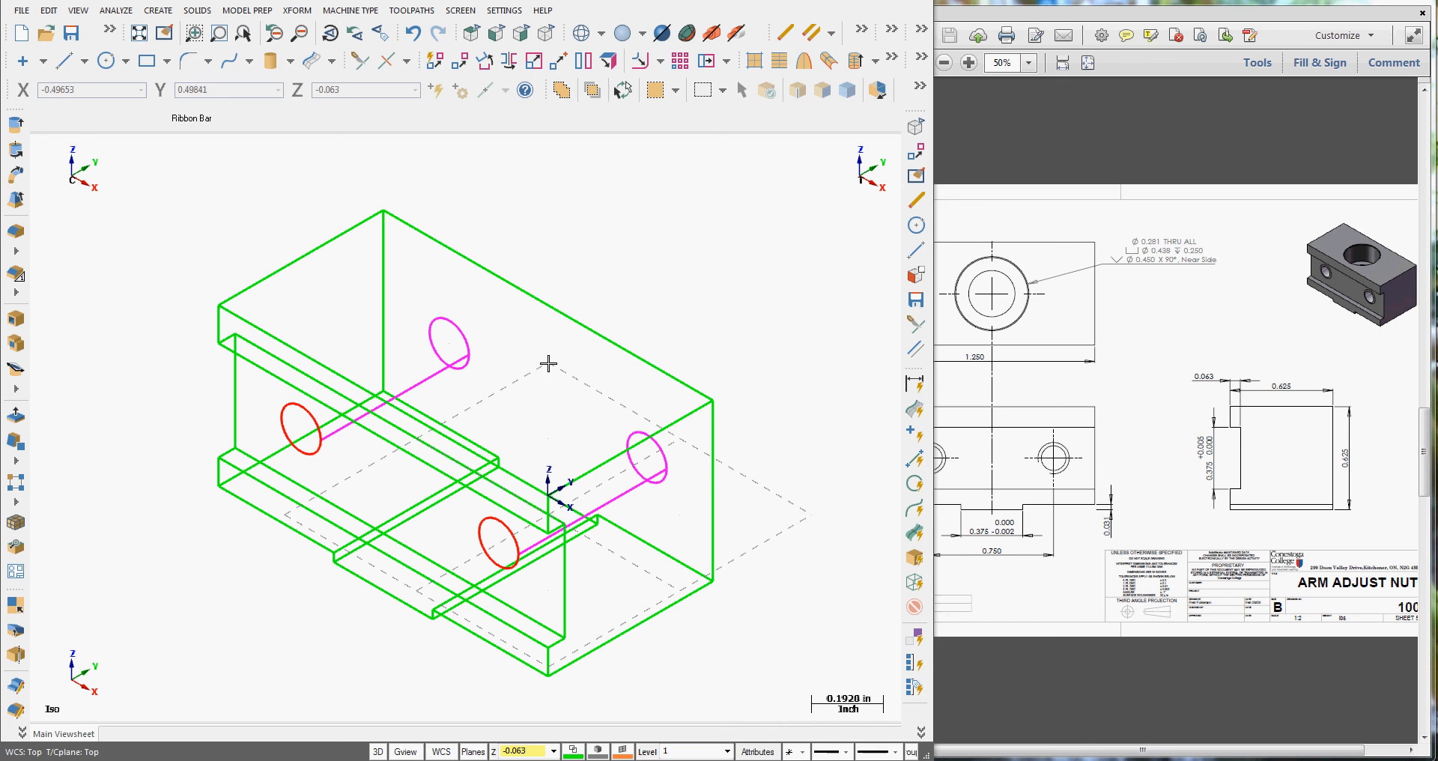
pyautogui.rightClick(545, 746)
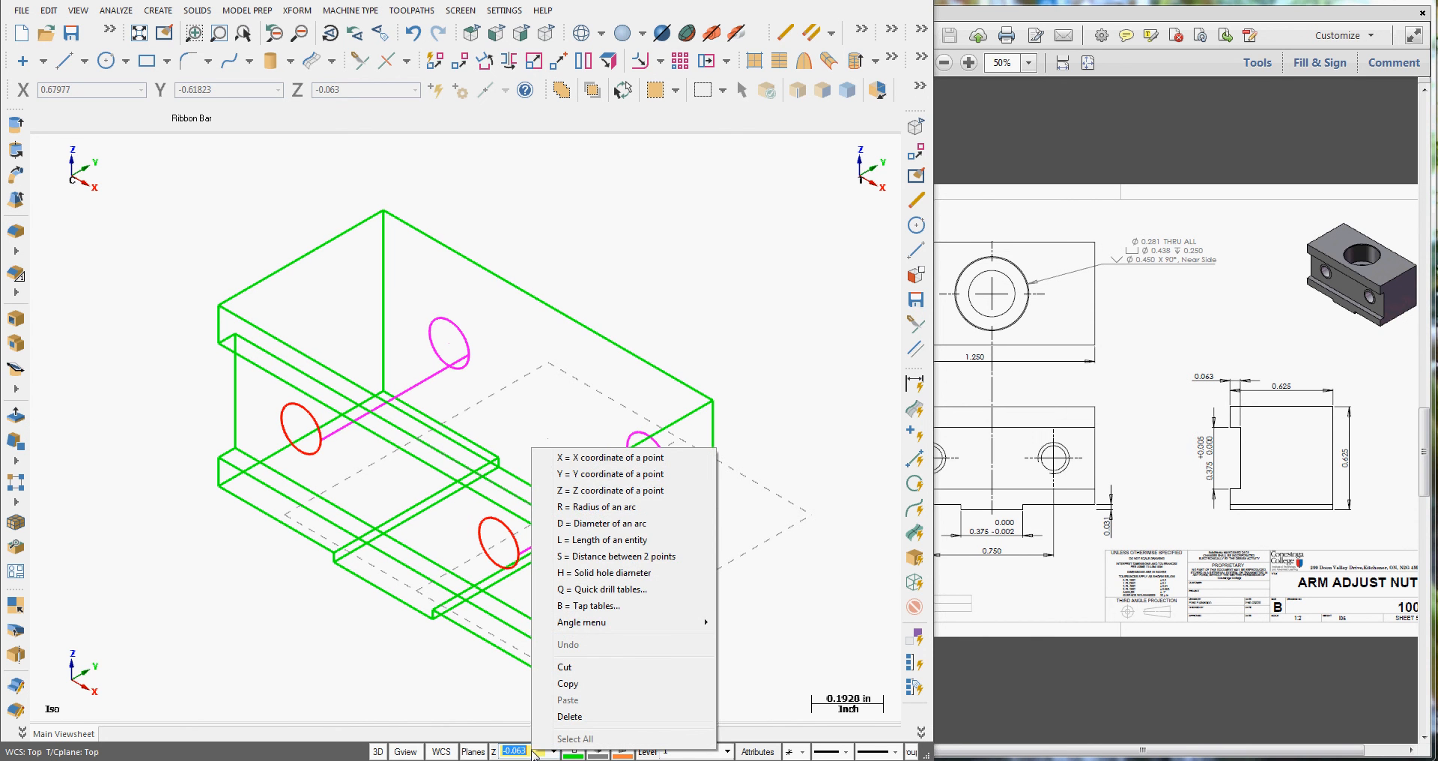
pyautogui.click(583, 491)
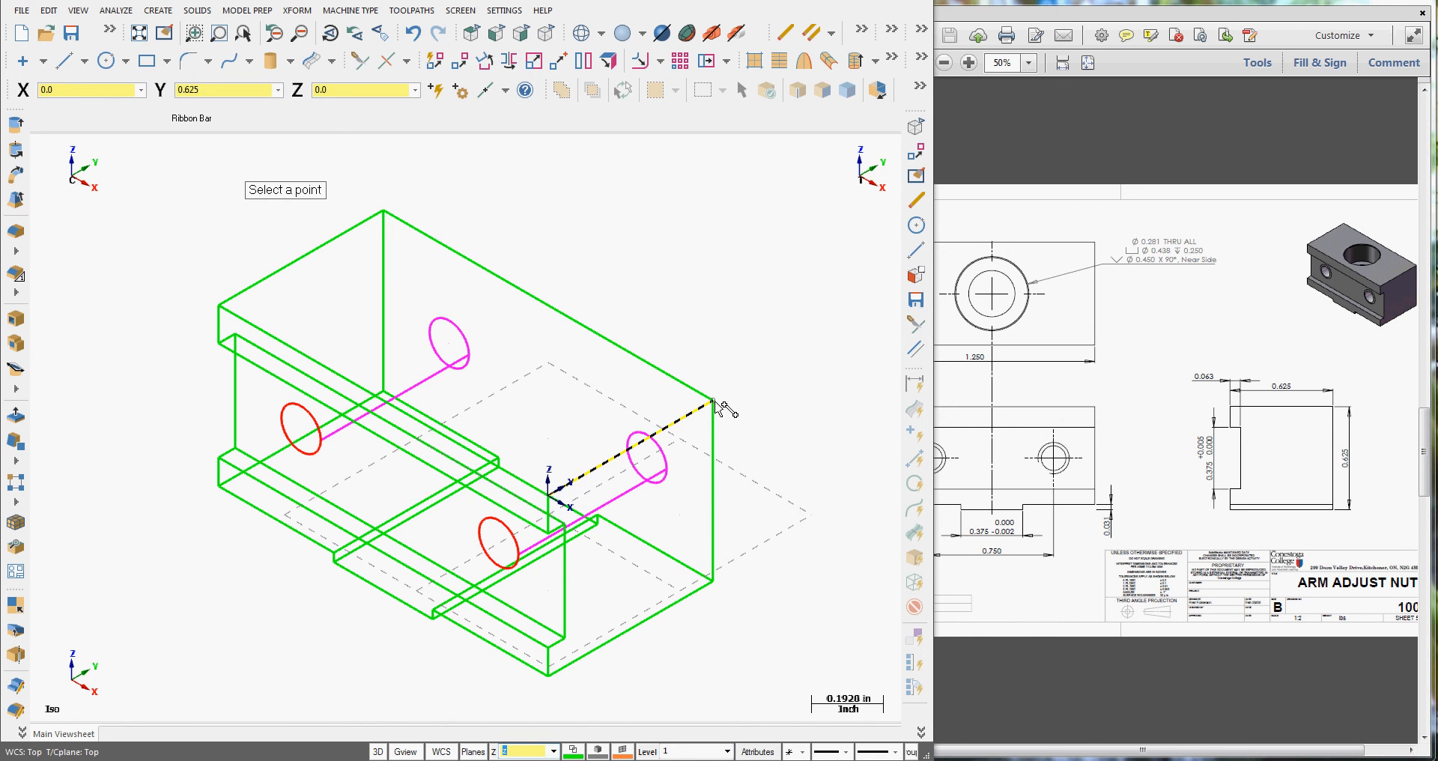
pyautogui.click(712, 403)
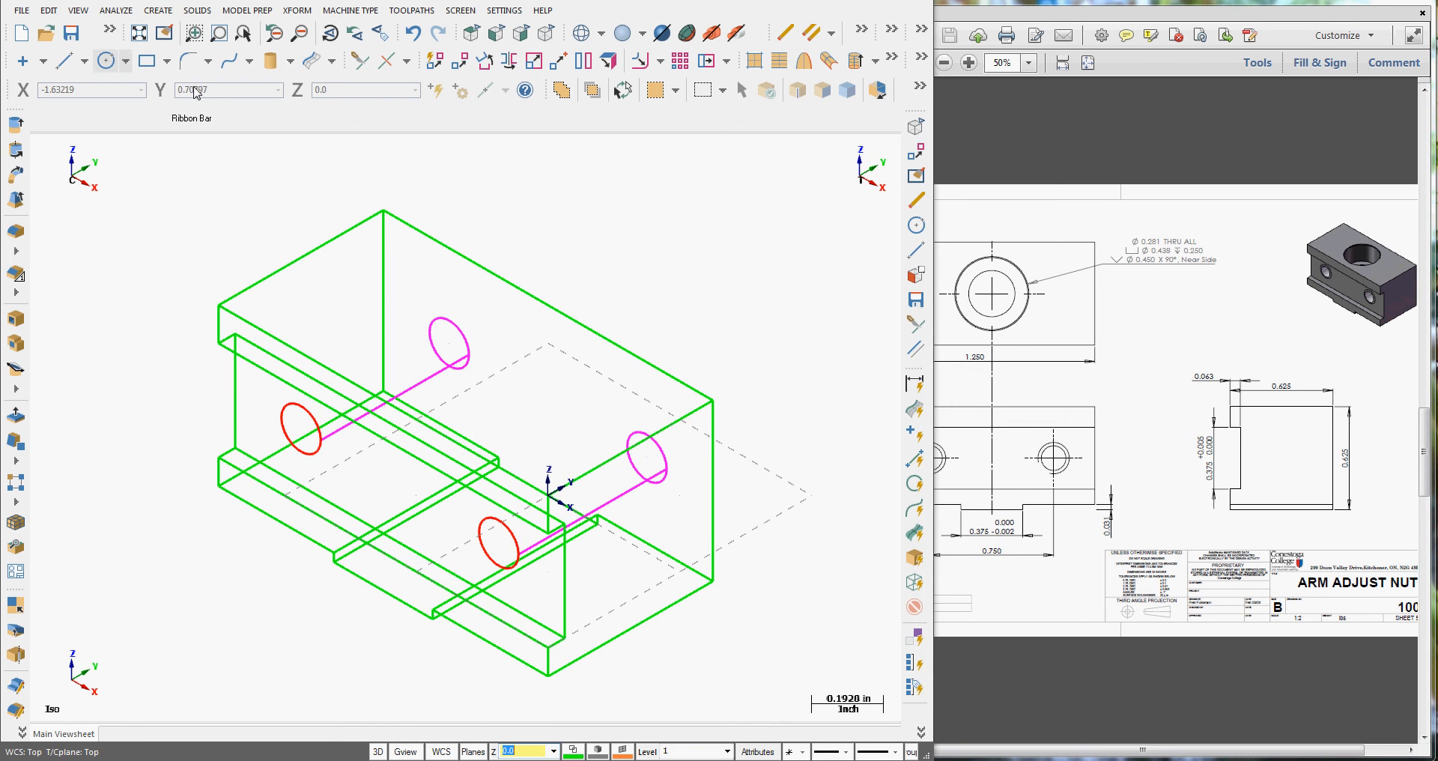
# Draw a line across the top face between the midpoints of its rear and front edges.
pyautogui.click(75, 62)
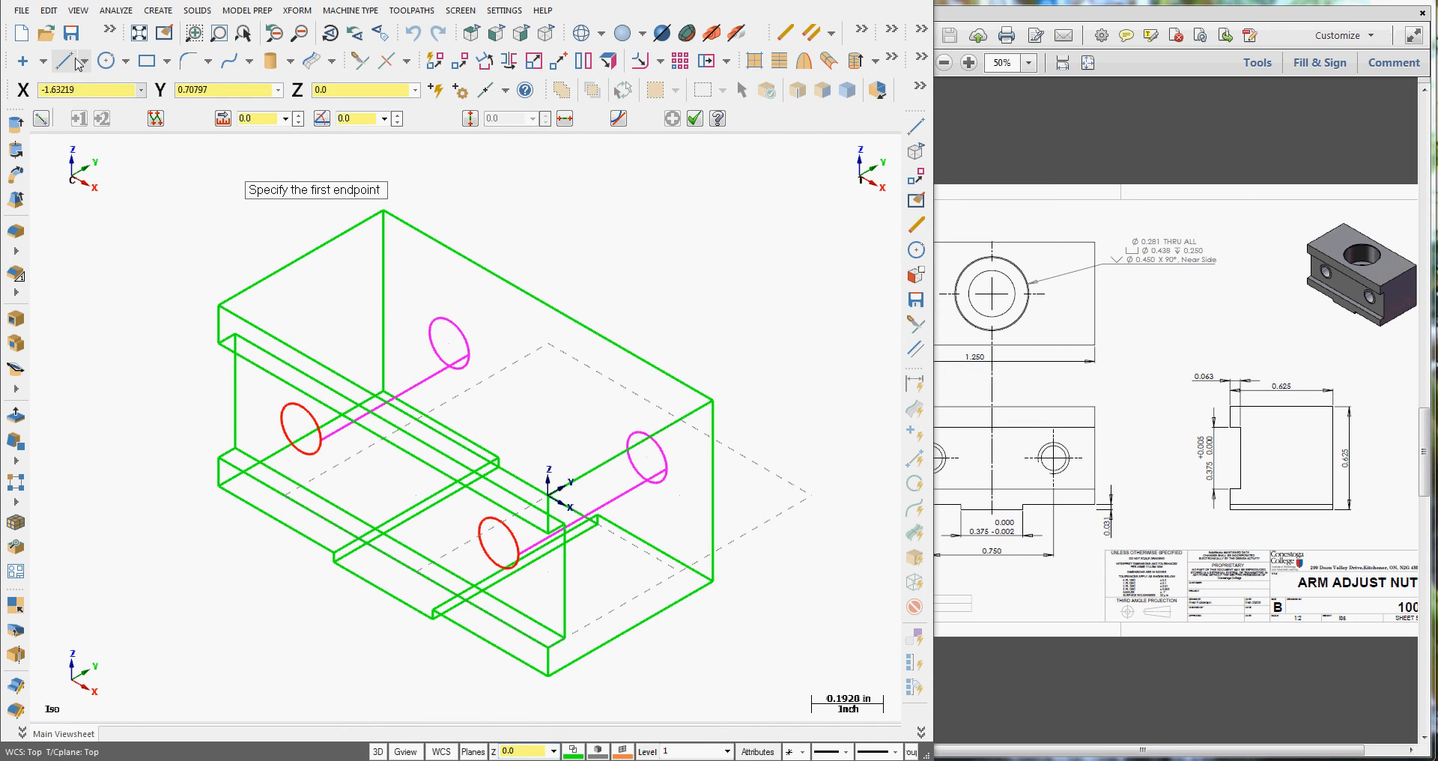
pyautogui.click(547, 307)
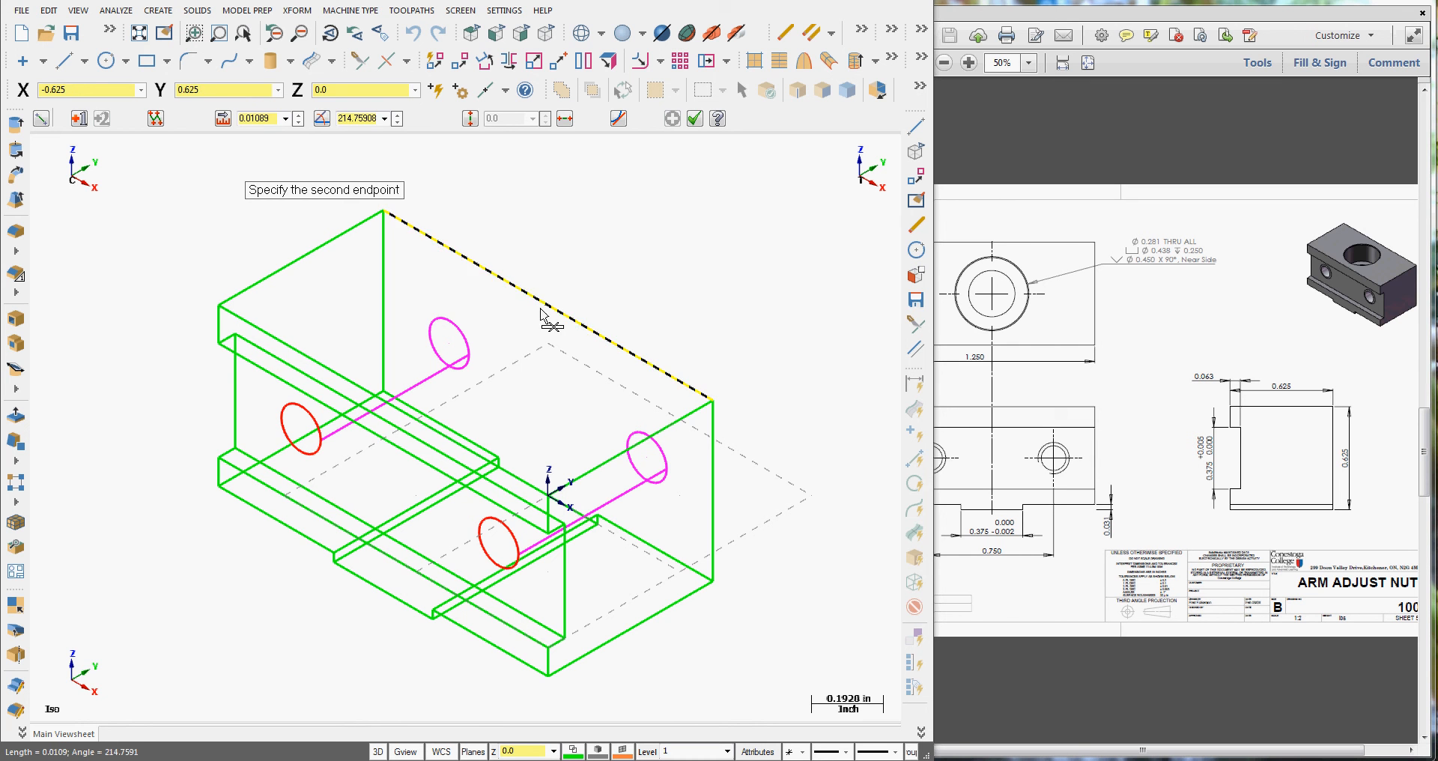
pyautogui.click(387, 395)
pyautogui.click(694, 118)
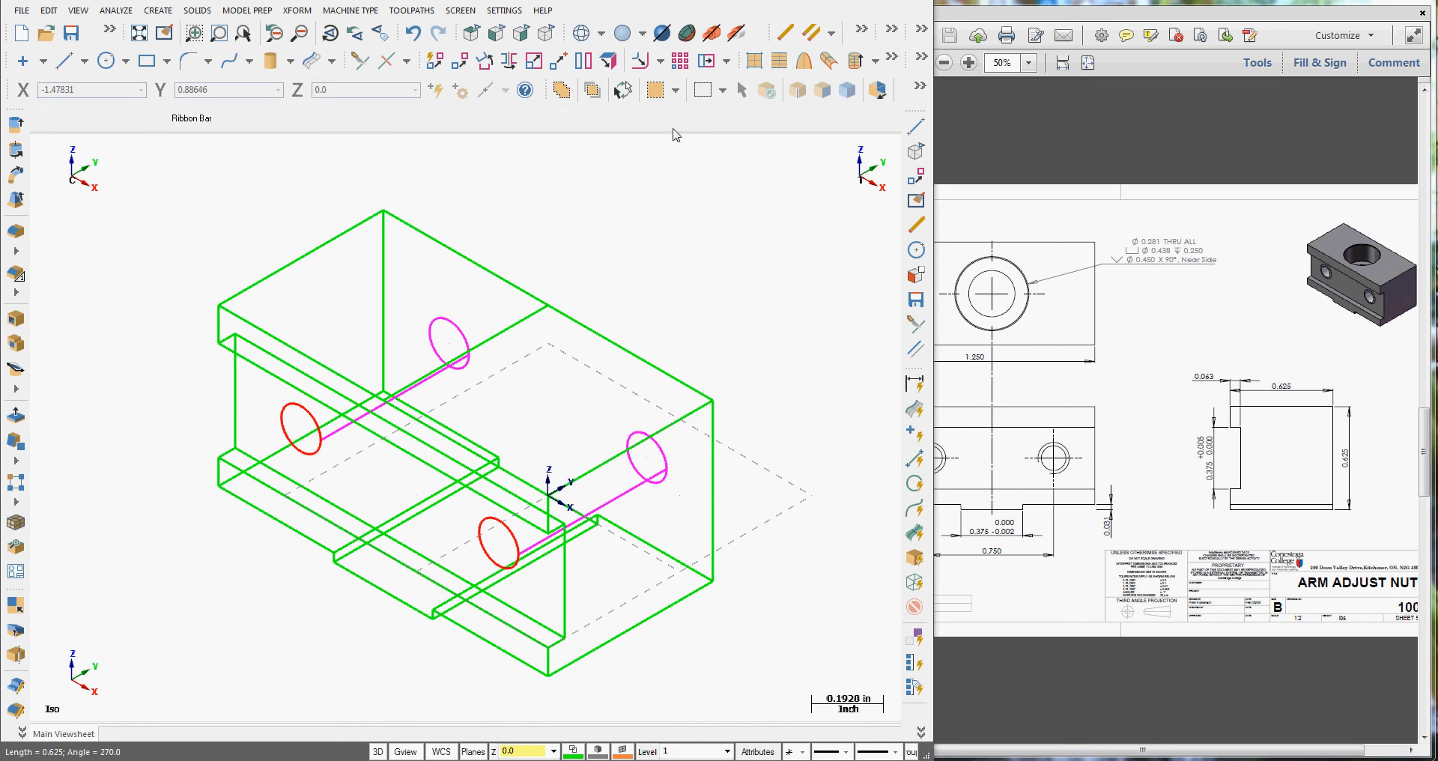
# Draw a 0.438 diameter circle centred on the midpoint of the top face's construction line and delete that line.
pyautogui.click(106, 62)
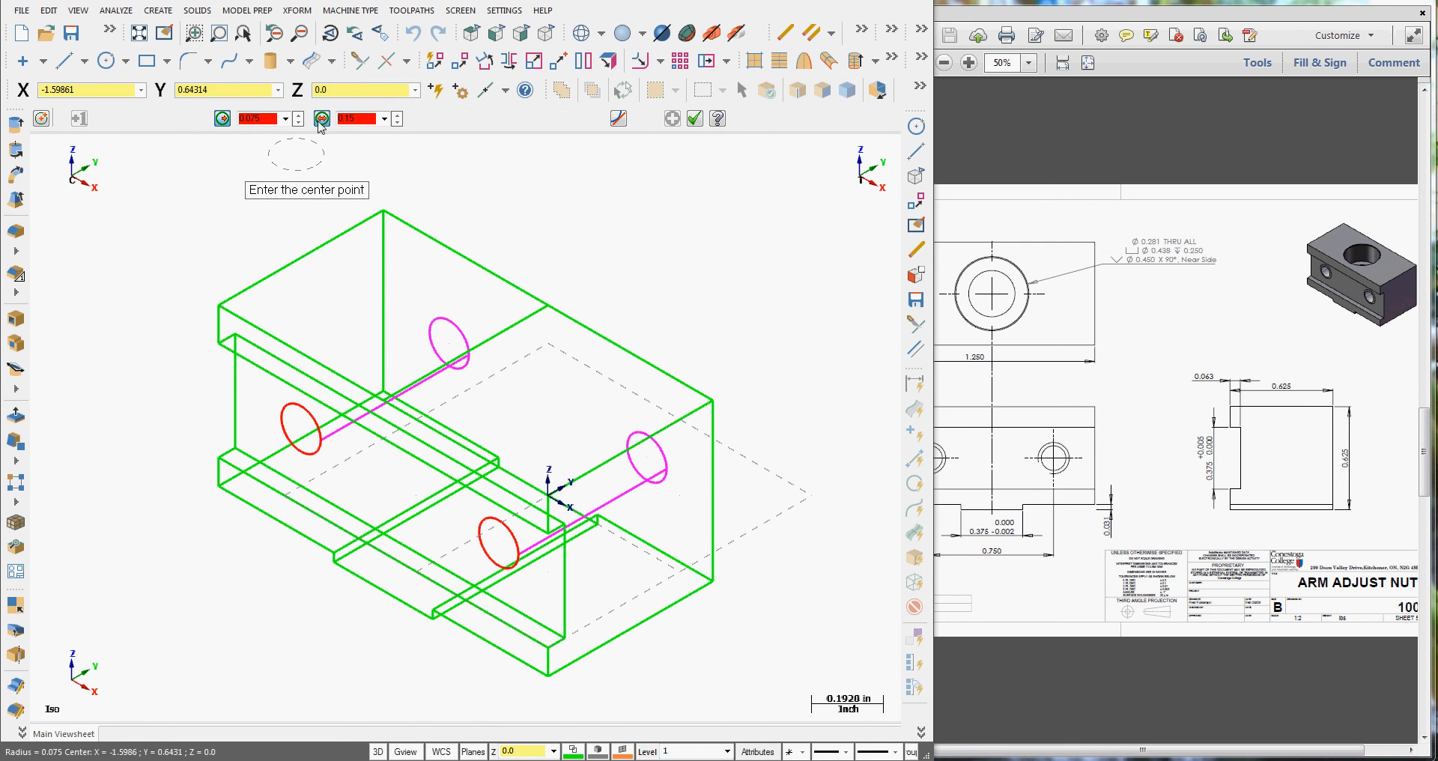
pyautogui.click(465, 358)
pyautogui.click(493, 389)
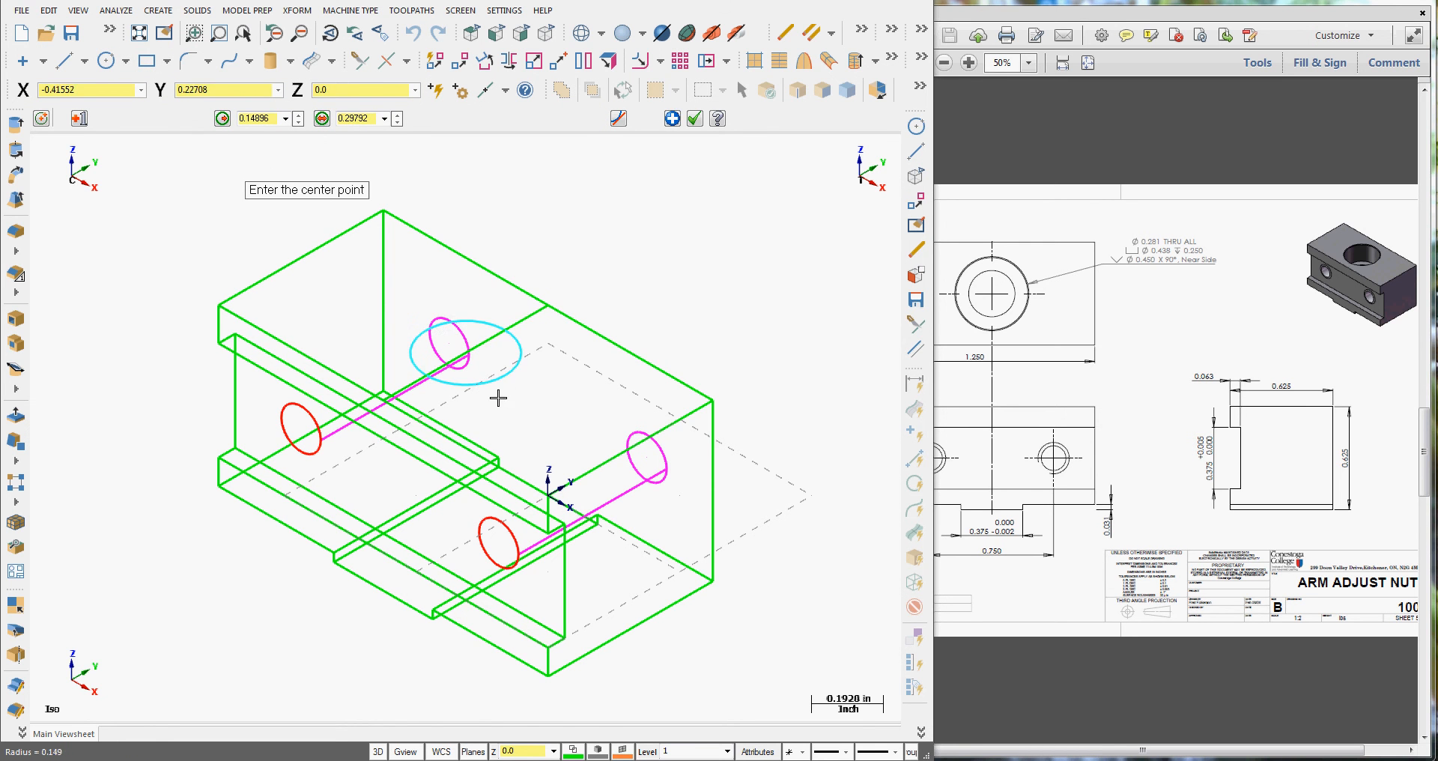
pyautogui.click(370, 119)
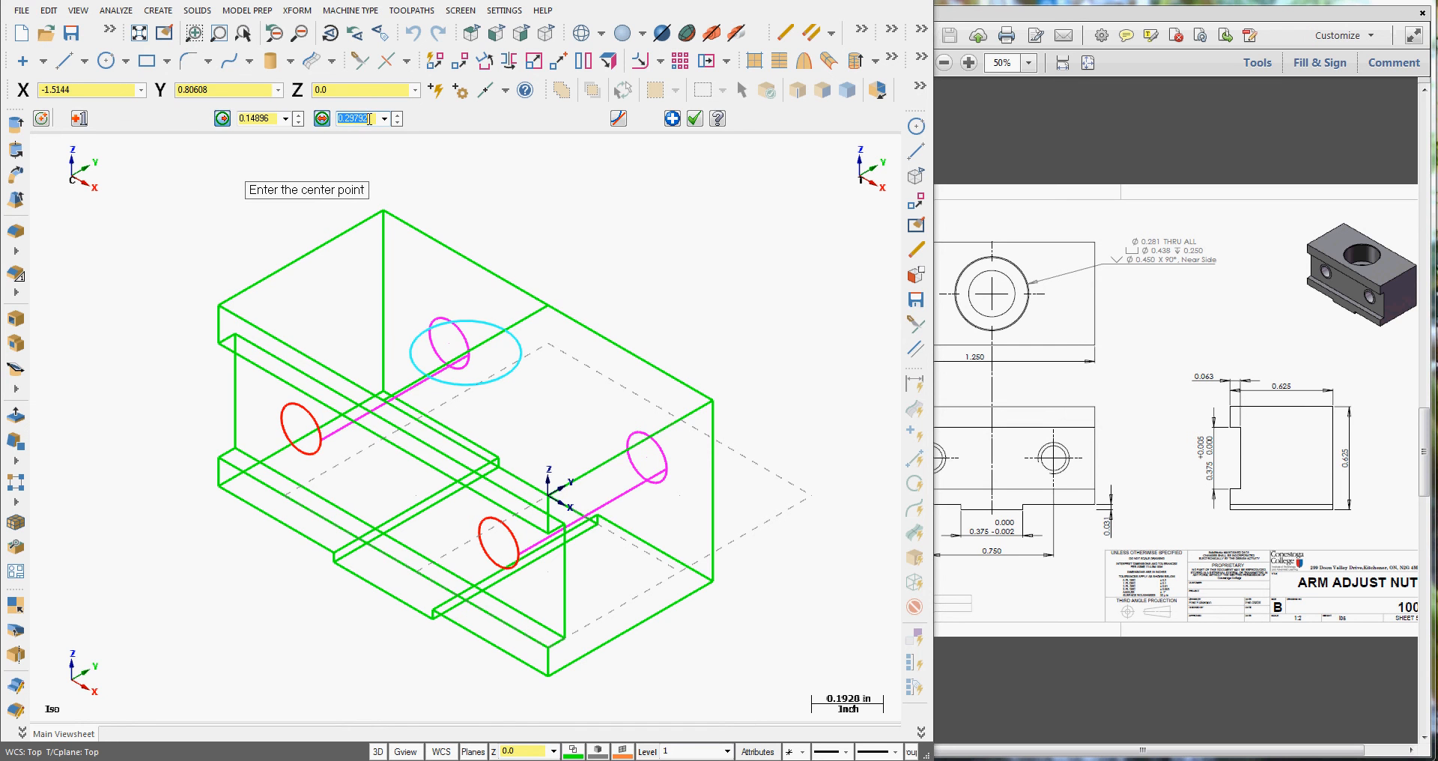
pyautogui.press('BackSpace')
pyautogui.write('.438')
pyautogui.press('Return')
pyautogui.click(699, 122)
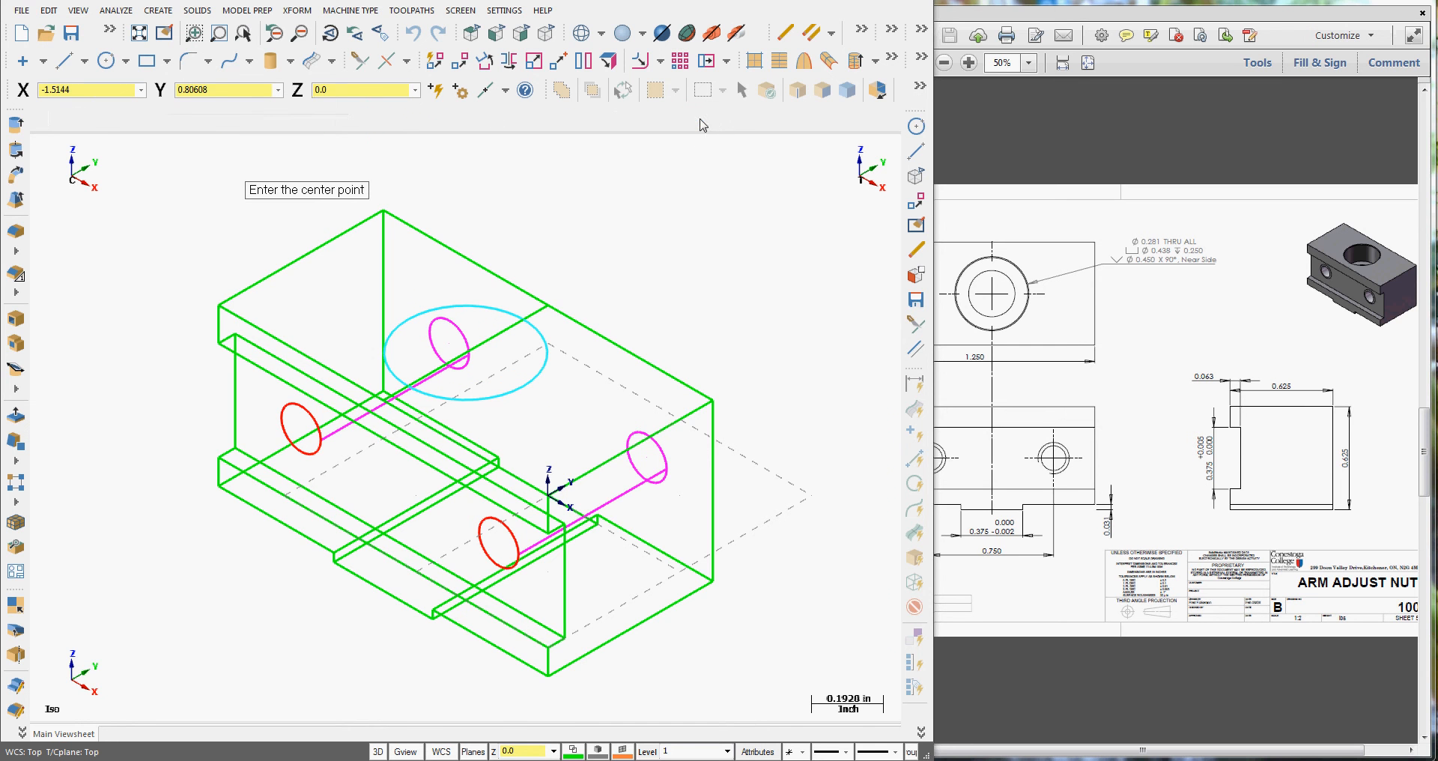
pyautogui.click(504, 332)
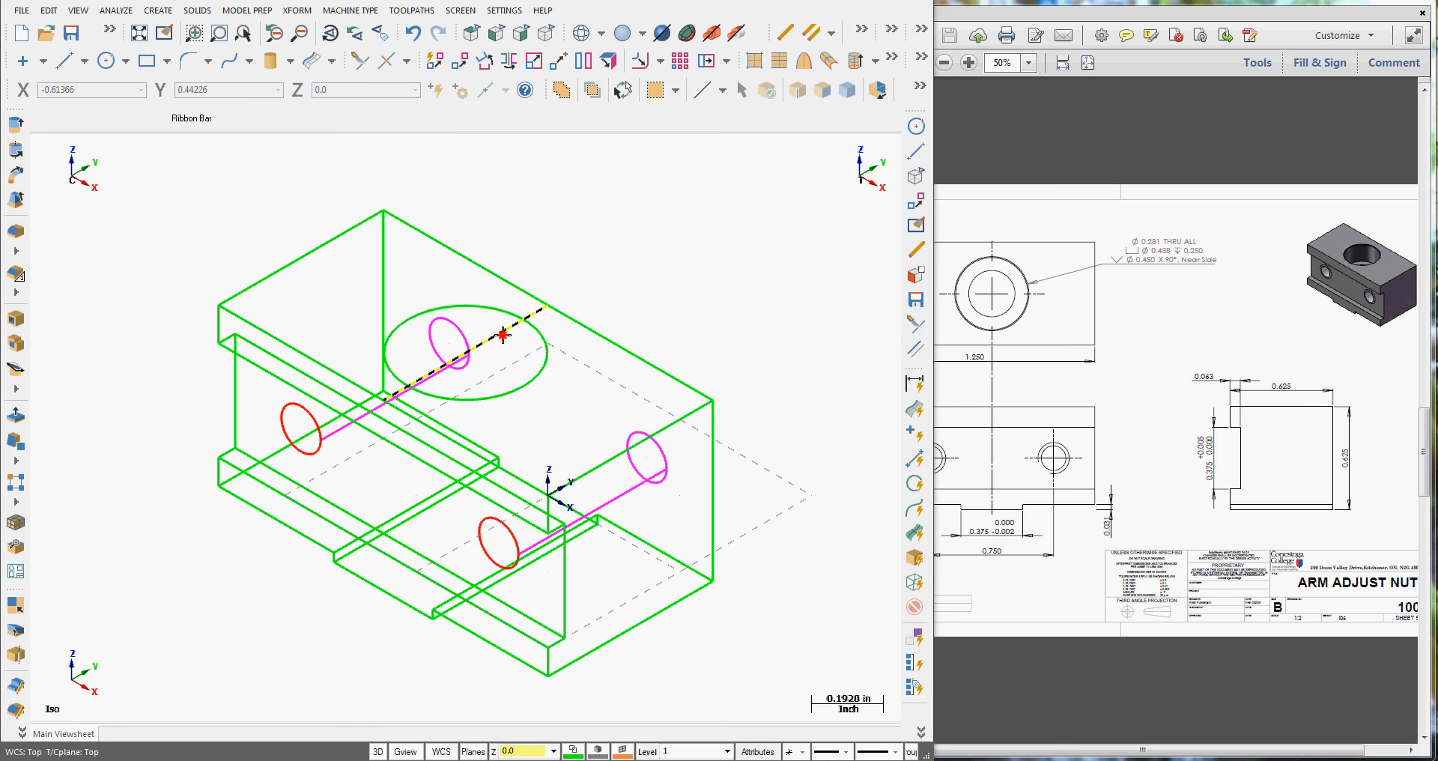
pyautogui.press('Delete')
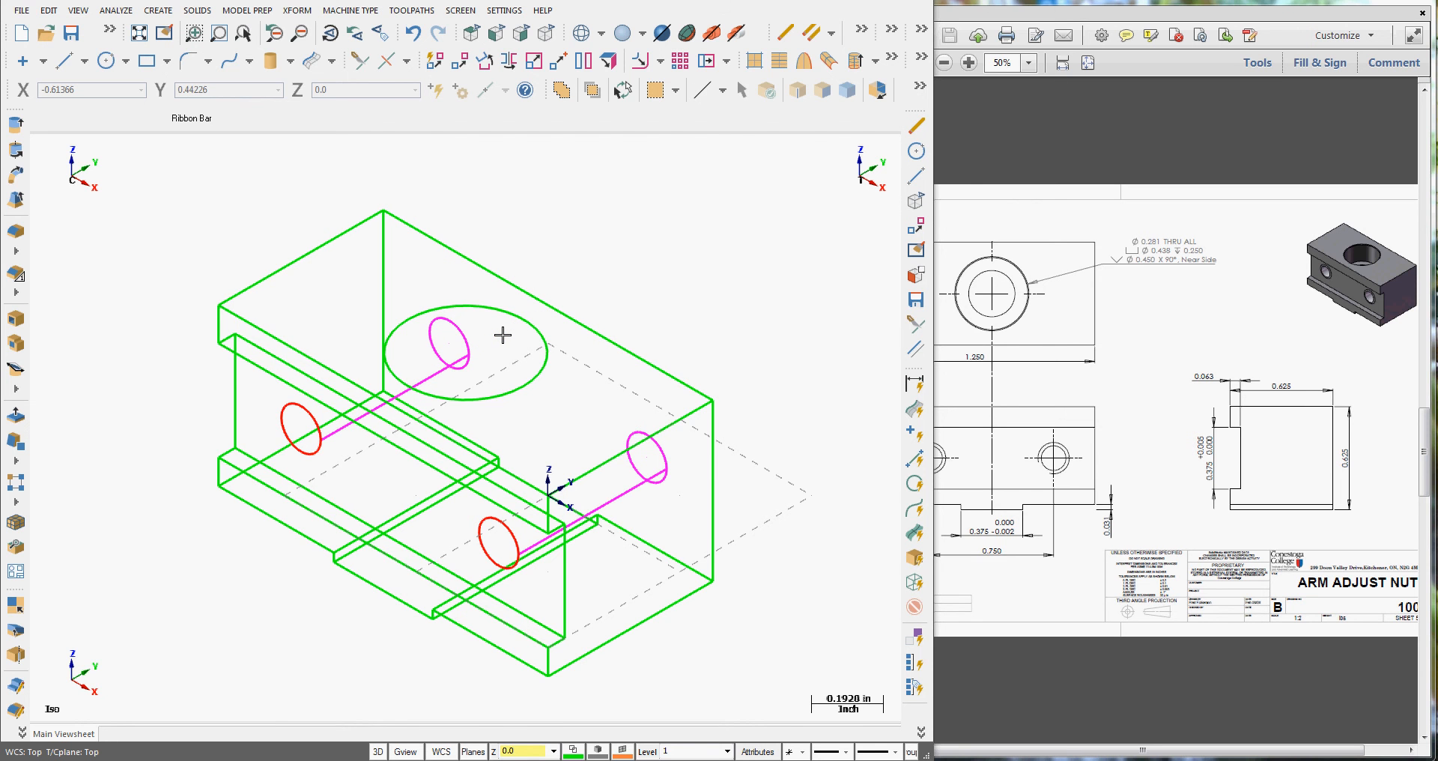
# Translate the 0.438 diameter circle with Join, a Z delta of 0.25 and the direction reversed down into the block.
pyautogui.click(292, 10)
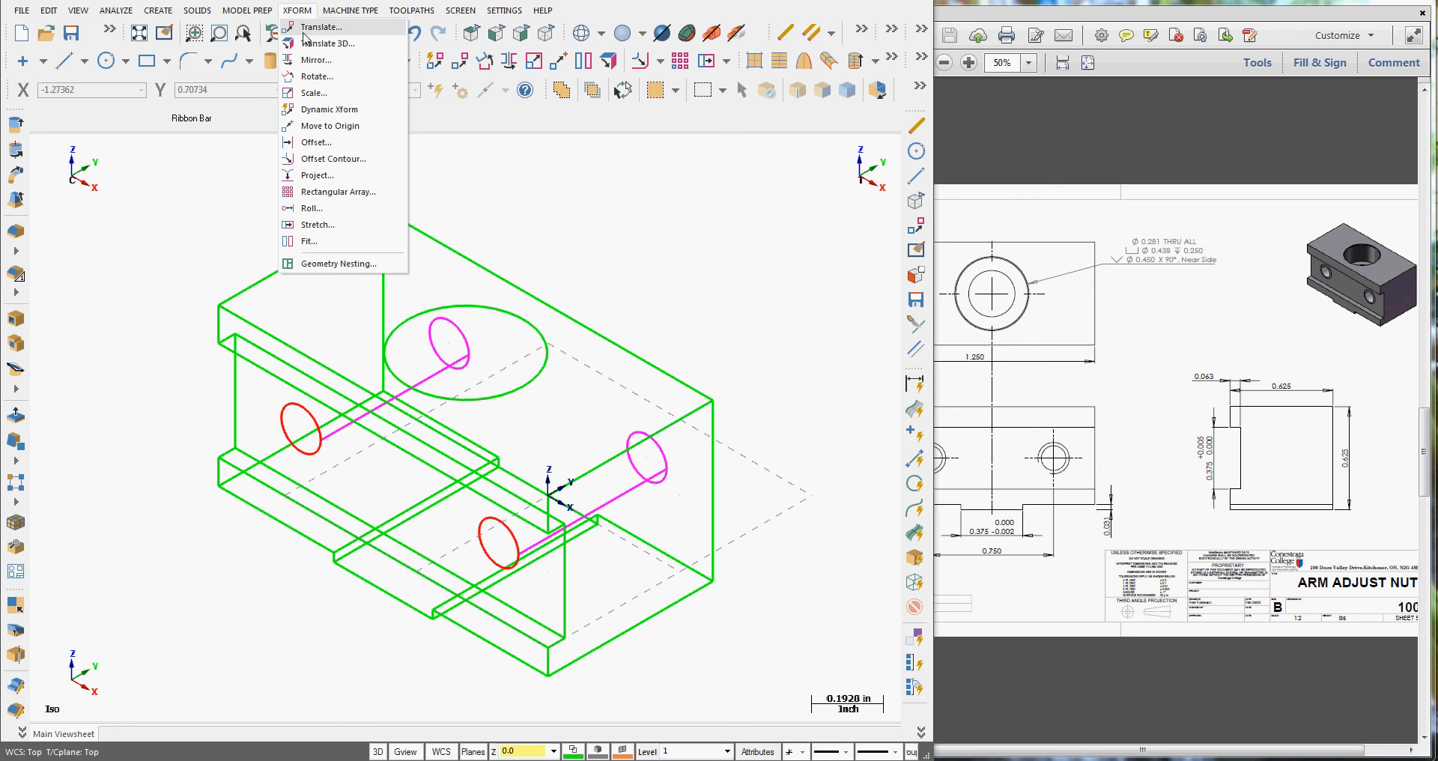
pyautogui.click(306, 30)
pyautogui.click(464, 306)
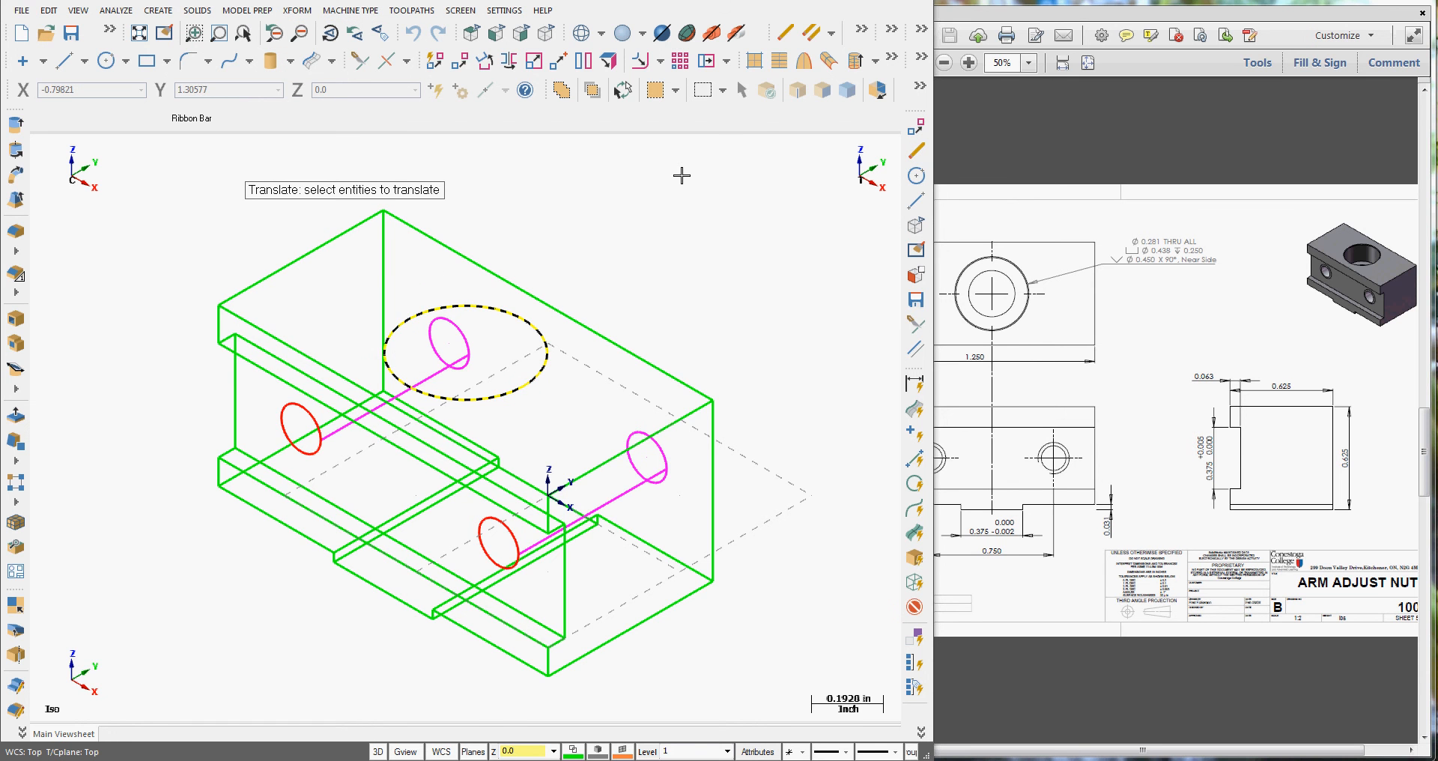
pyautogui.press('Return')
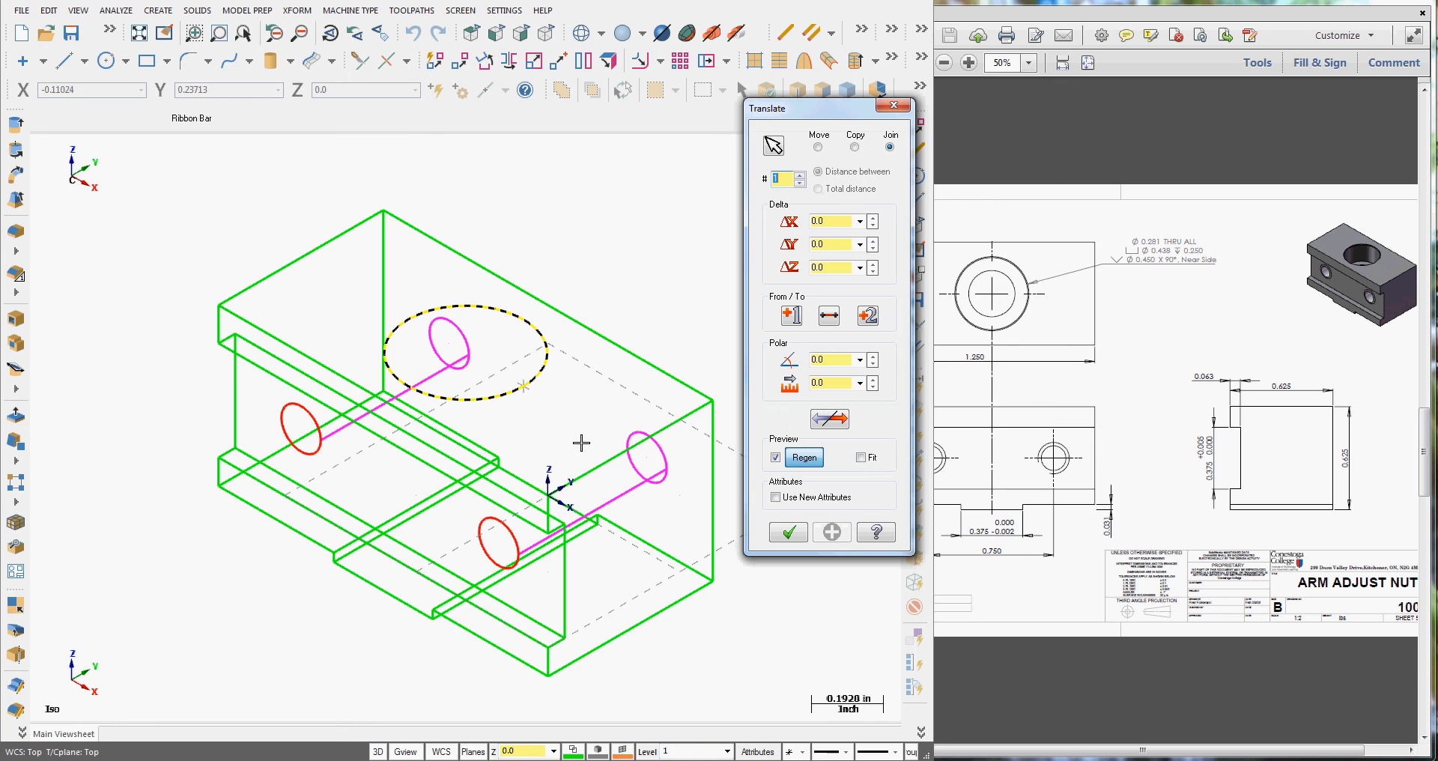
pyautogui.click(831, 269)
pyautogui.press('Return')
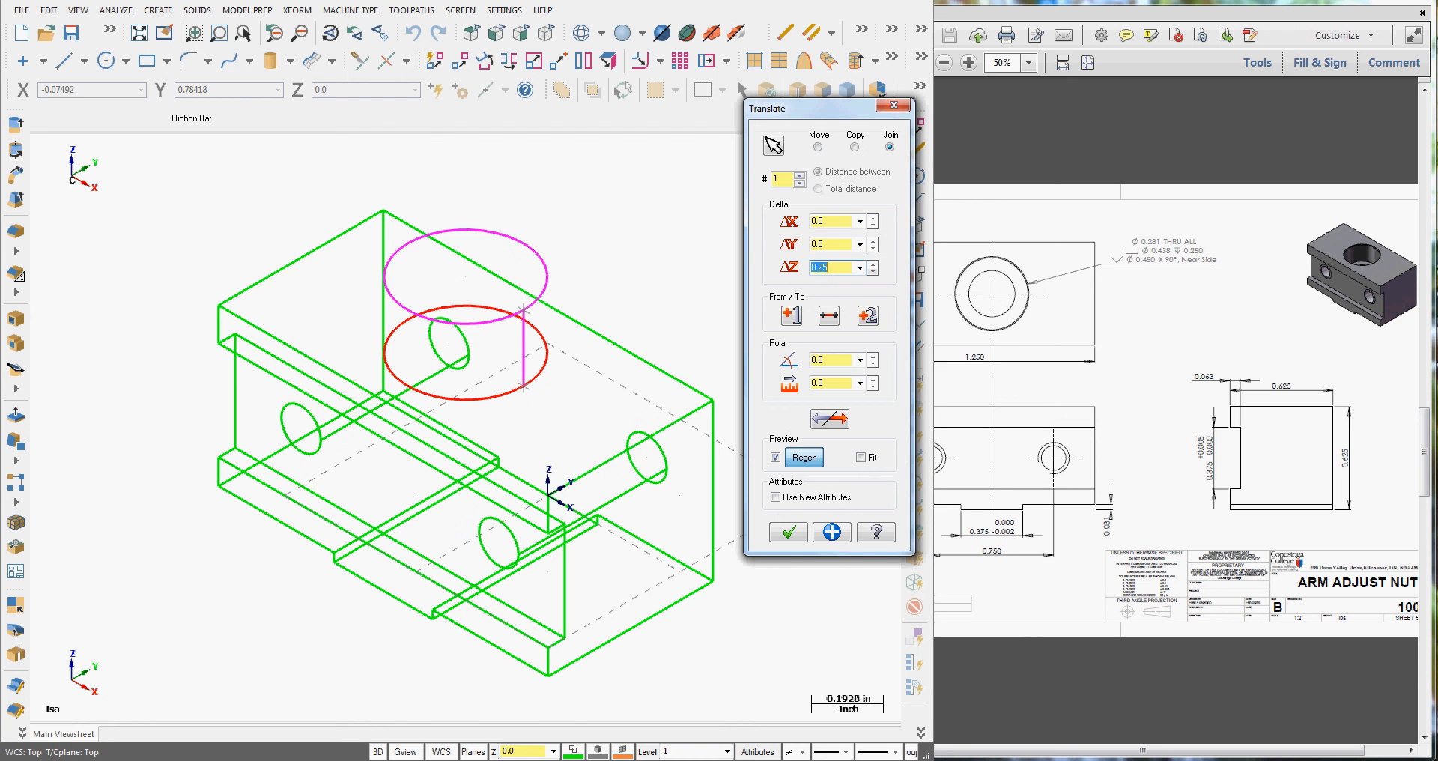
pyautogui.click(841, 419)
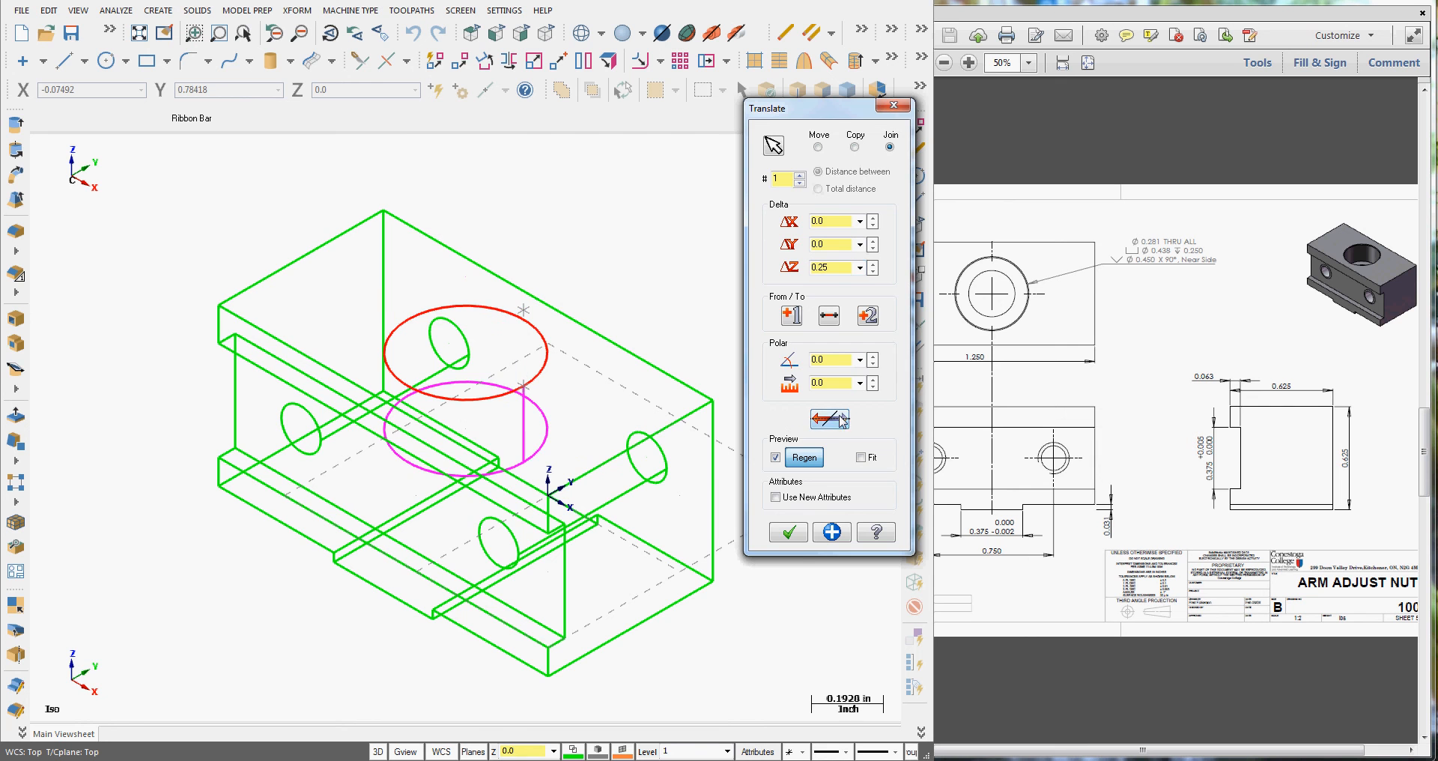
pyautogui.click(796, 533)
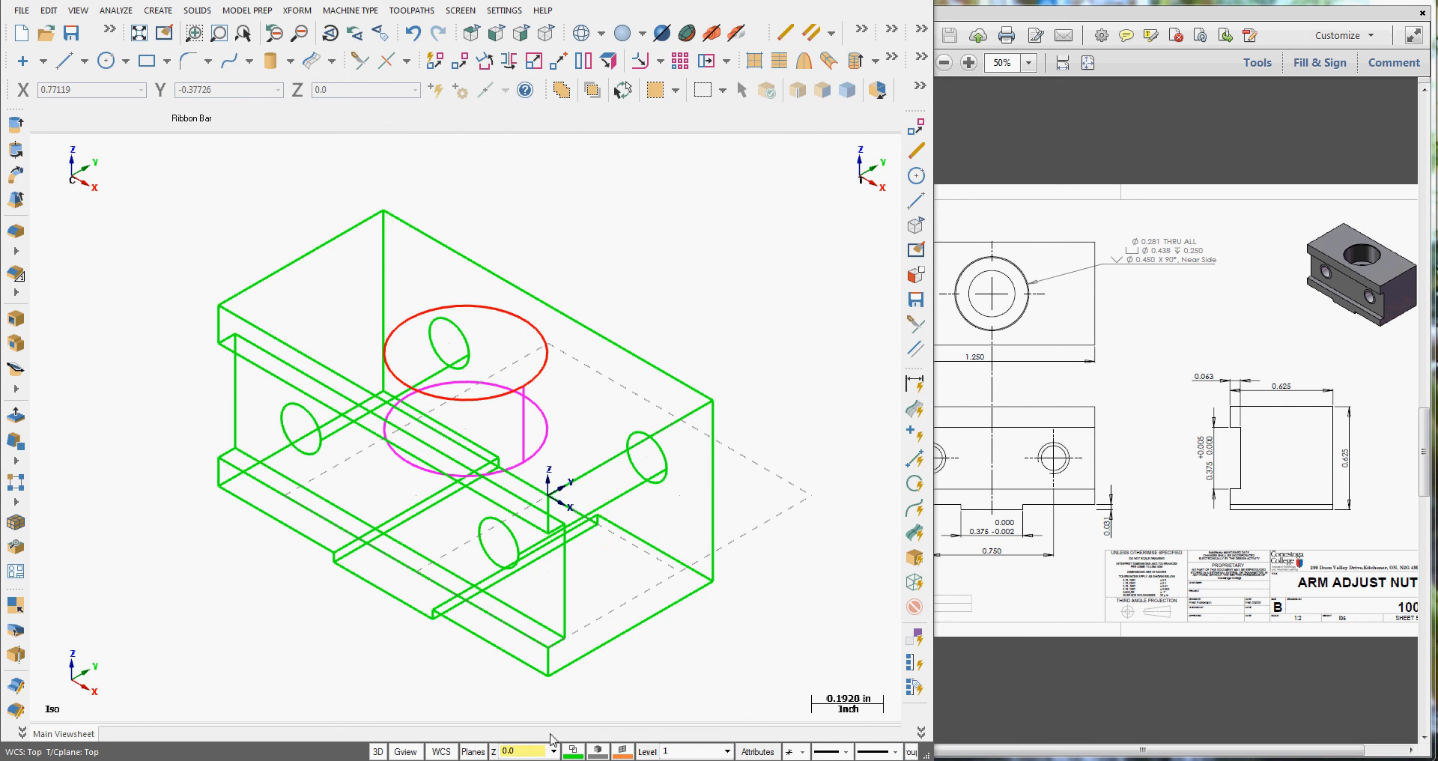
# Take the Z depth of -0.25 from the Z coordinate of the lower end of the counterbore's connecting line.
pyautogui.rightClick(523, 751)
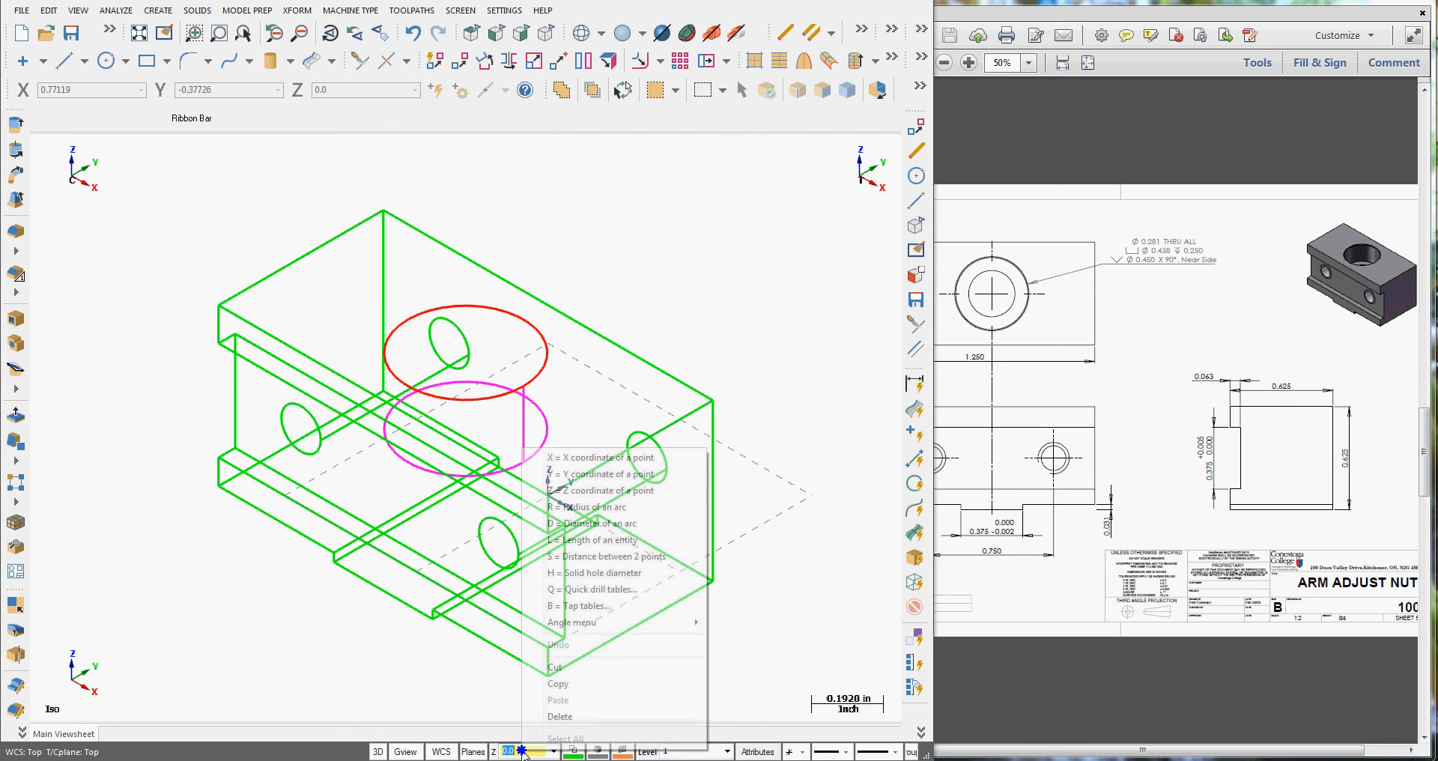
pyautogui.click(589, 494)
pyautogui.click(527, 465)
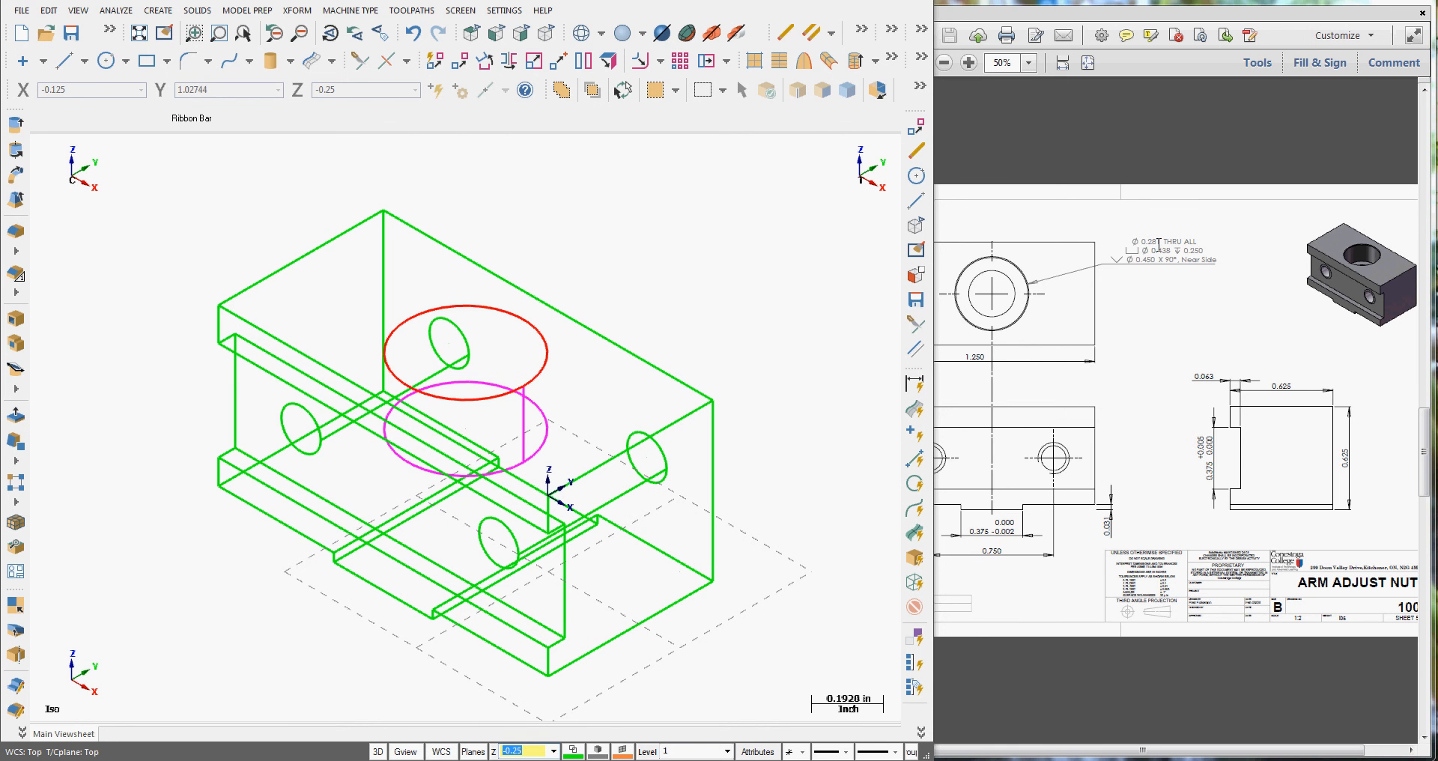
# Draw a 0.281 diameter circle centred on the arc center of the counterbore's lower circle.
pyautogui.click(107, 65)
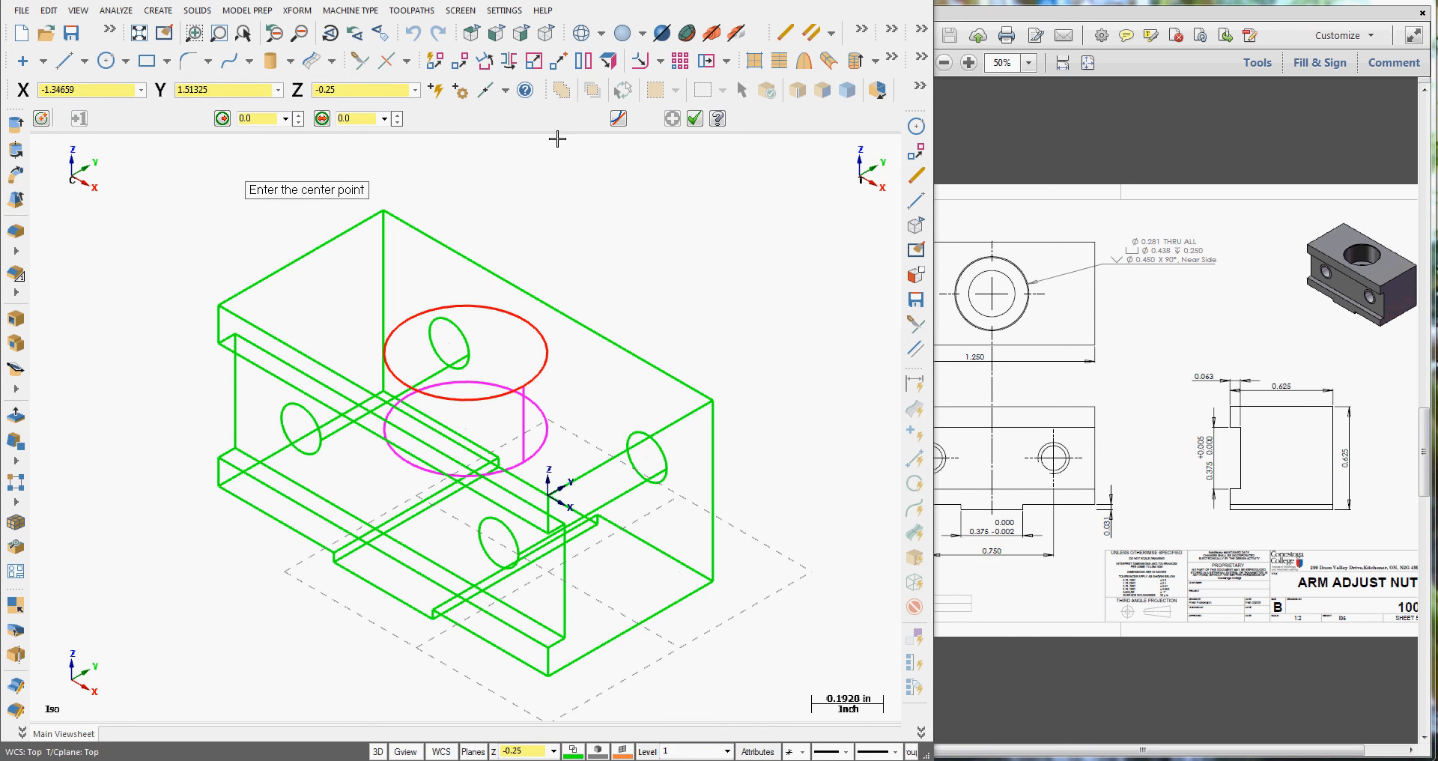
pyautogui.click(505, 91)
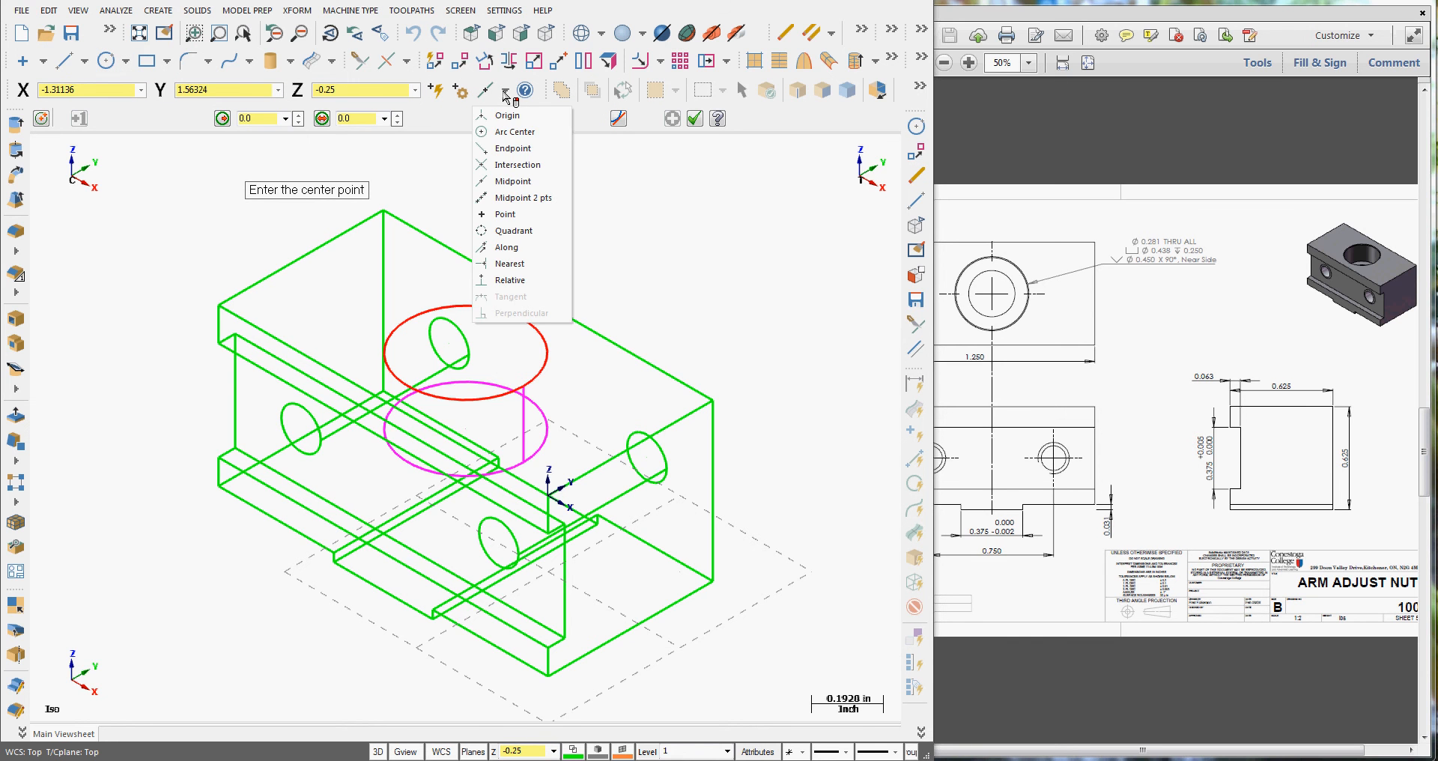
pyautogui.click(512, 132)
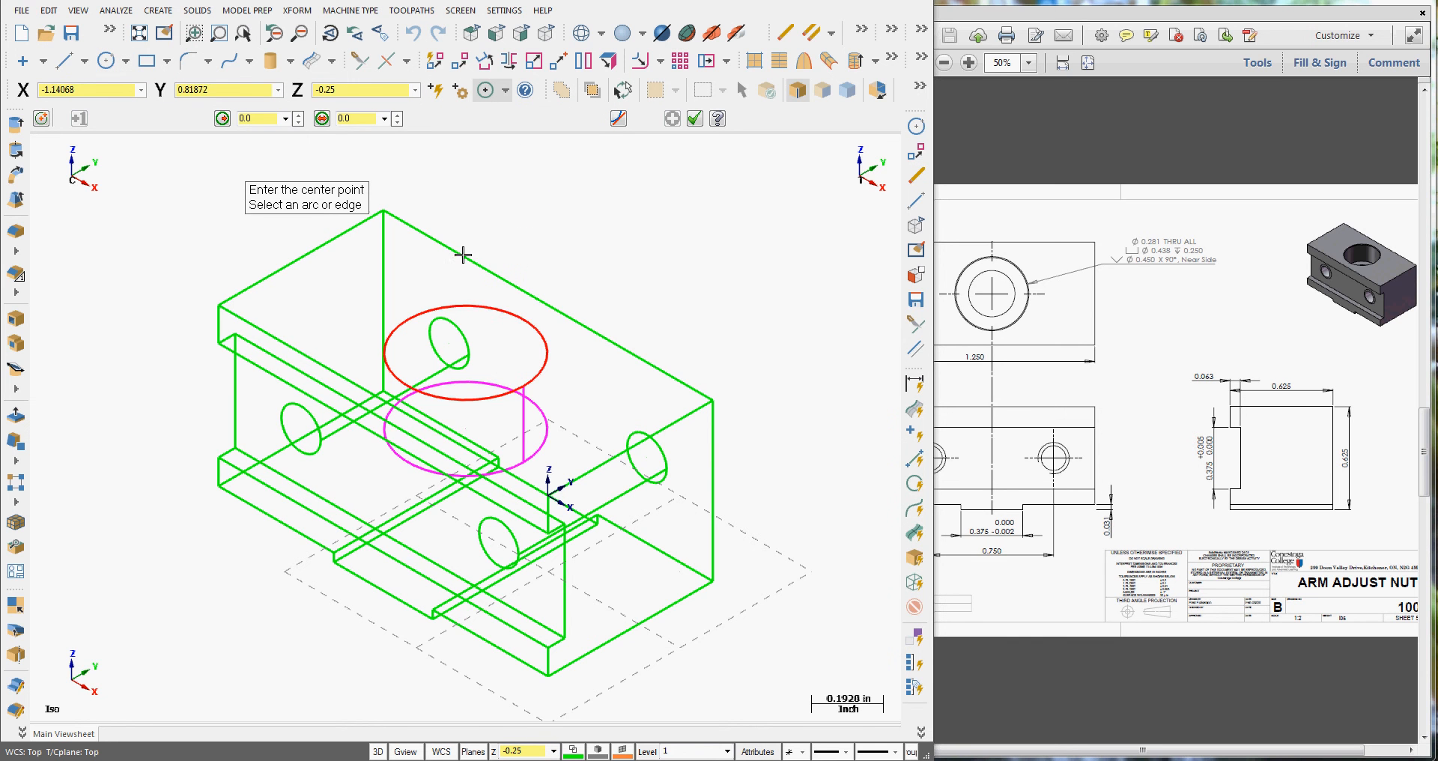
pyautogui.click(485, 385)
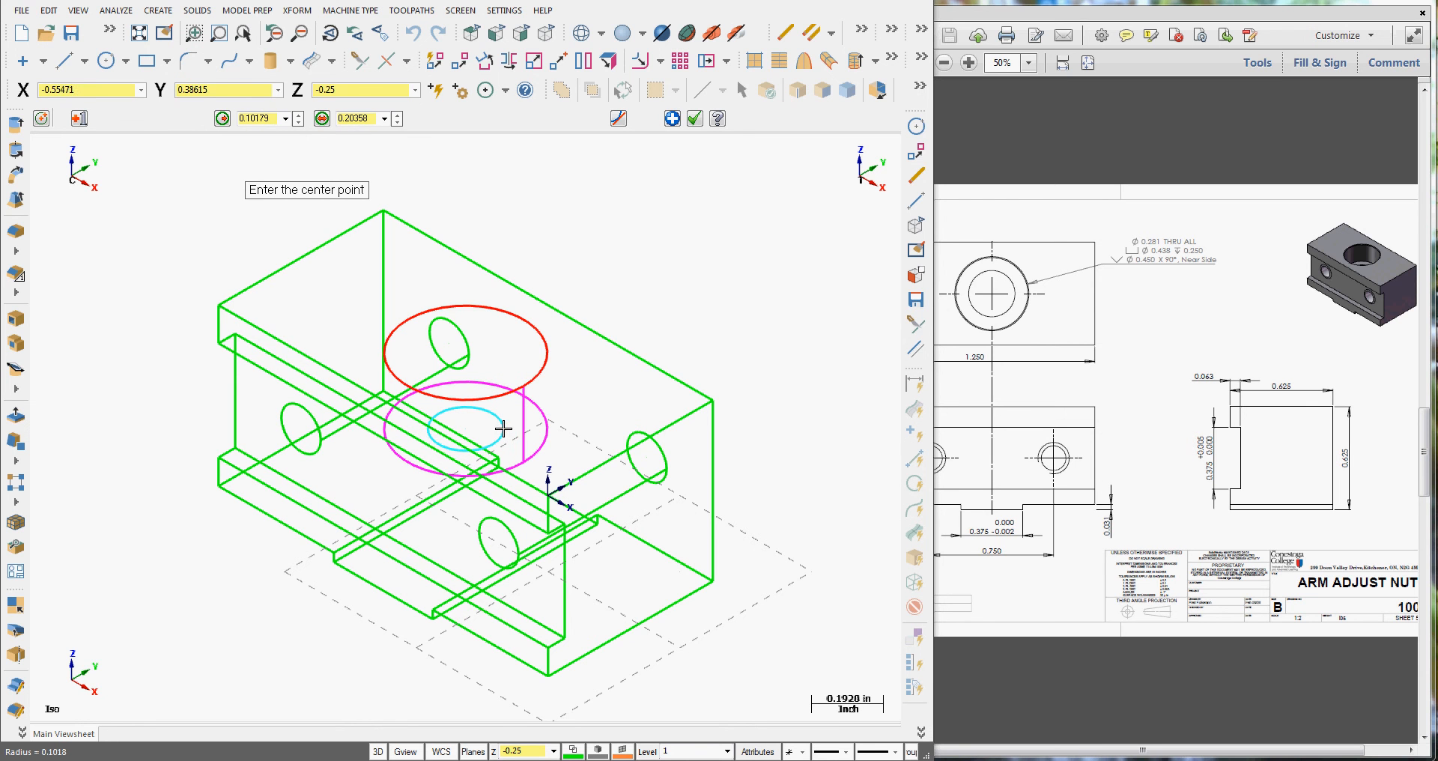
pyautogui.click(374, 120)
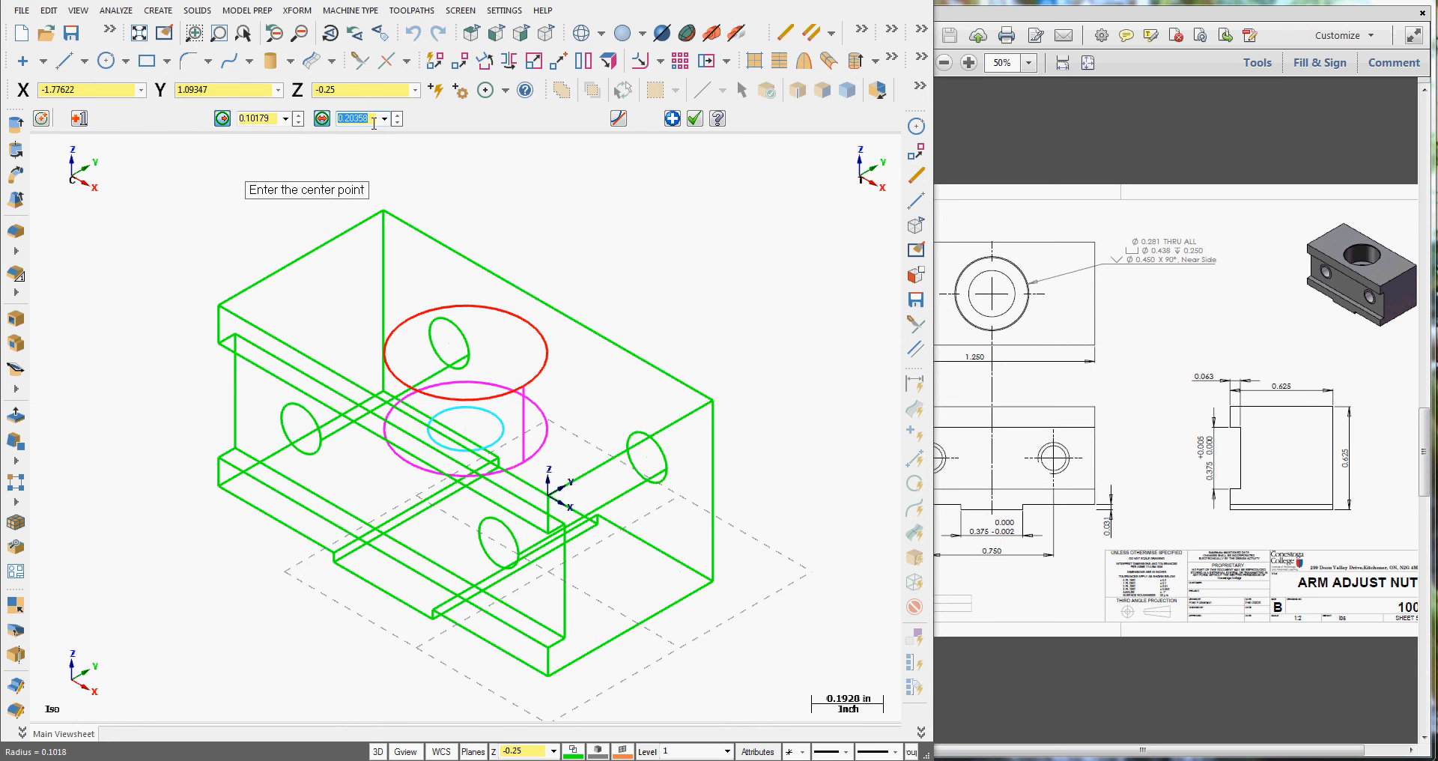
pyautogui.press('BackSpace')
pyautogui.write('.281')
pyautogui.press('Return')
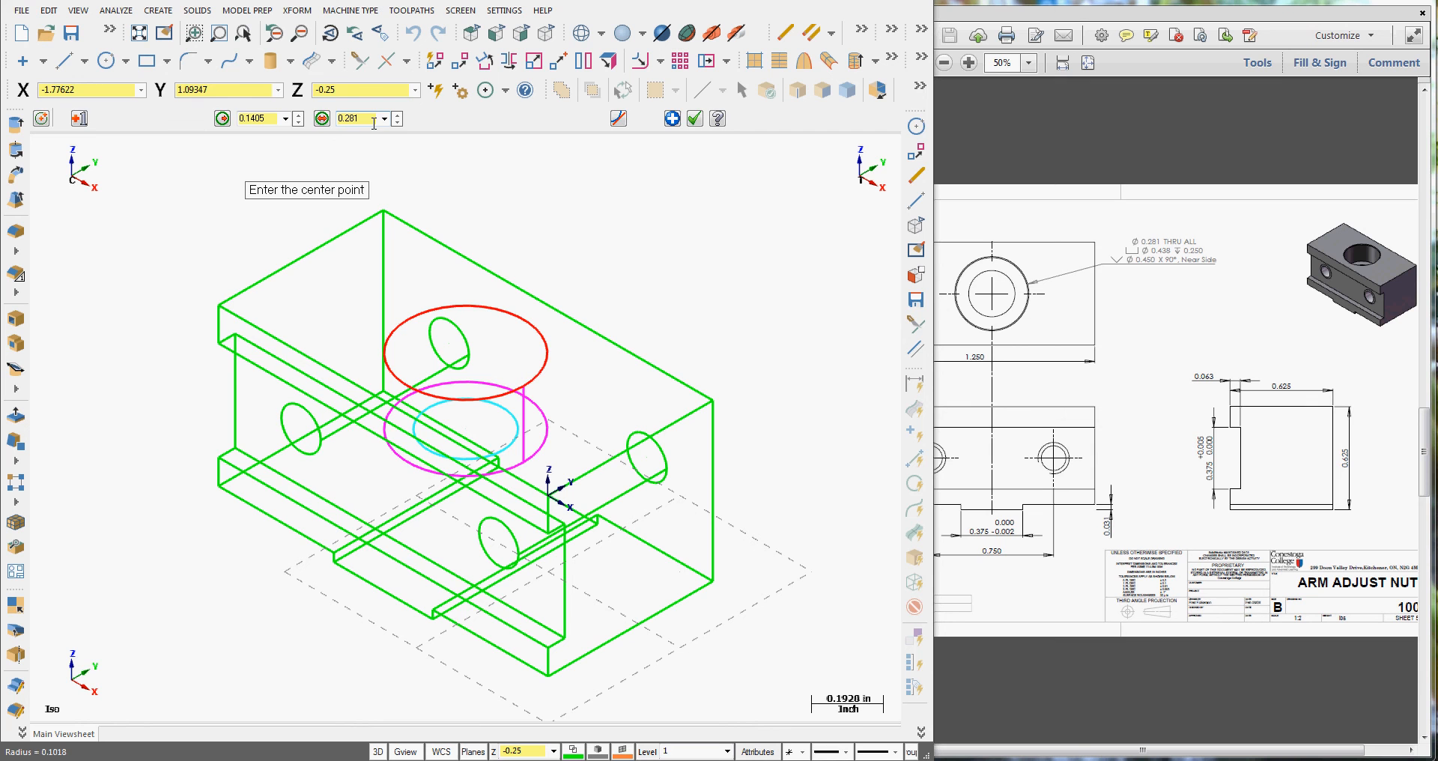
pyautogui.click(695, 119)
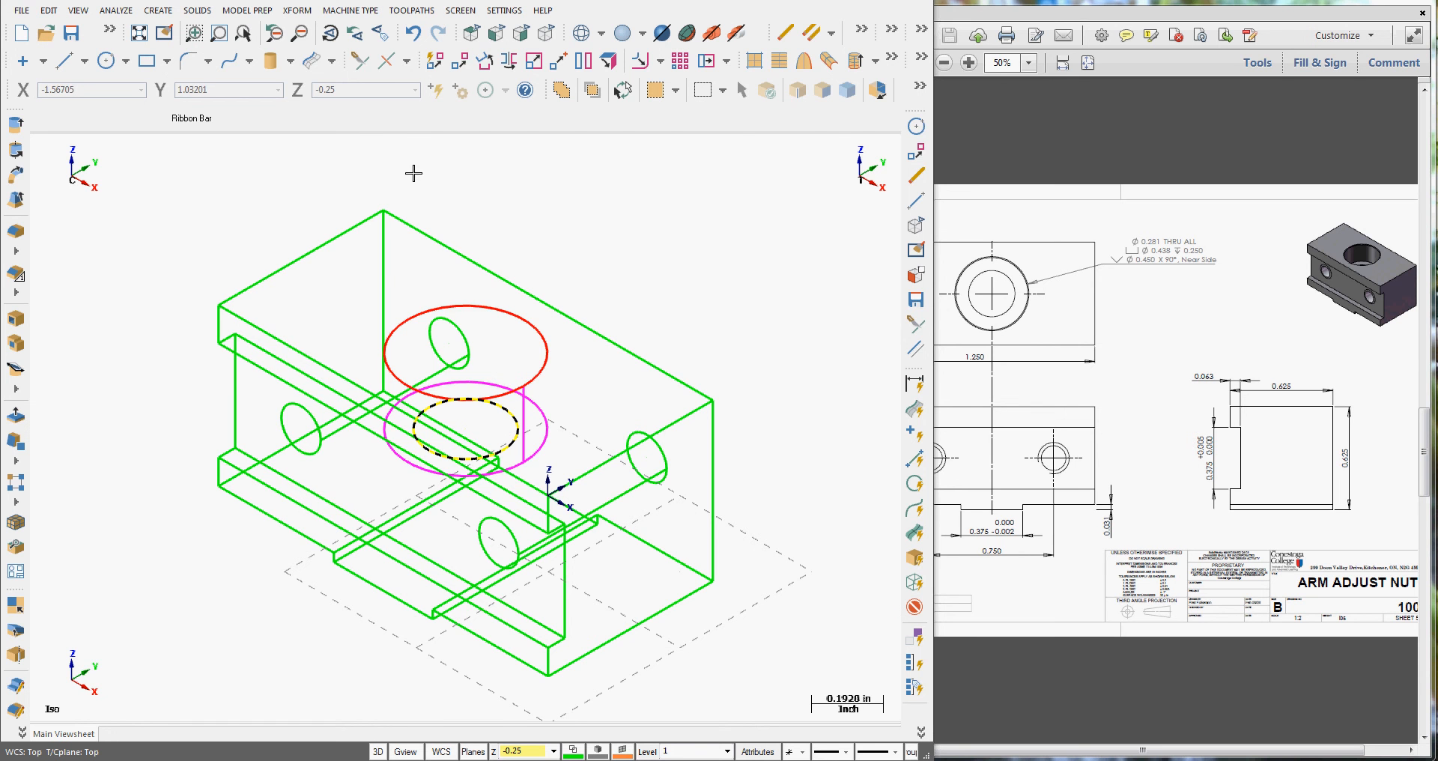
# Translate the 0.281 diameter circle with Join, a Z delta of 0.375 (.625-.25) and the direction reversed towards the block's underside.
pyautogui.click(297, 10)
pyautogui.click(315, 27)
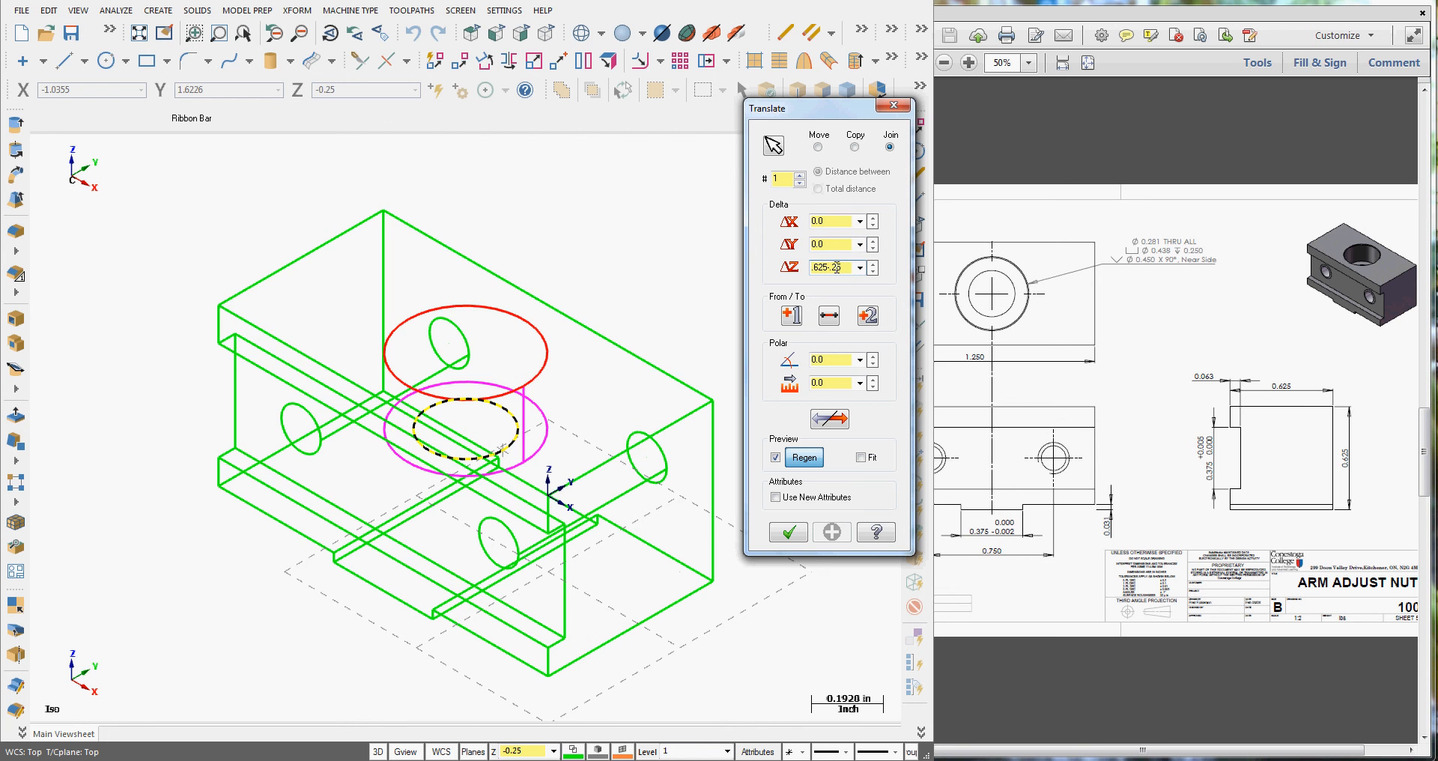
pyautogui.press('Tab')
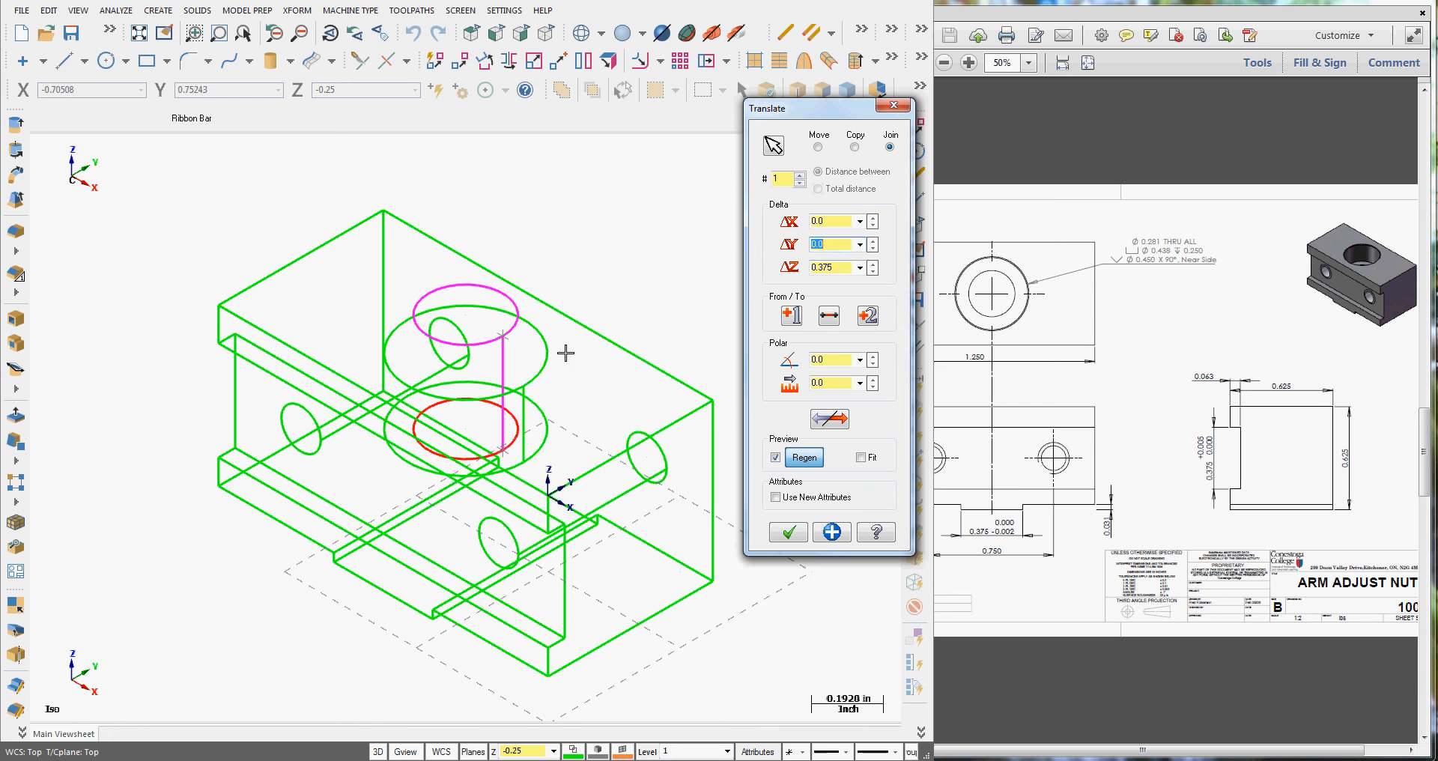
pyautogui.click(842, 420)
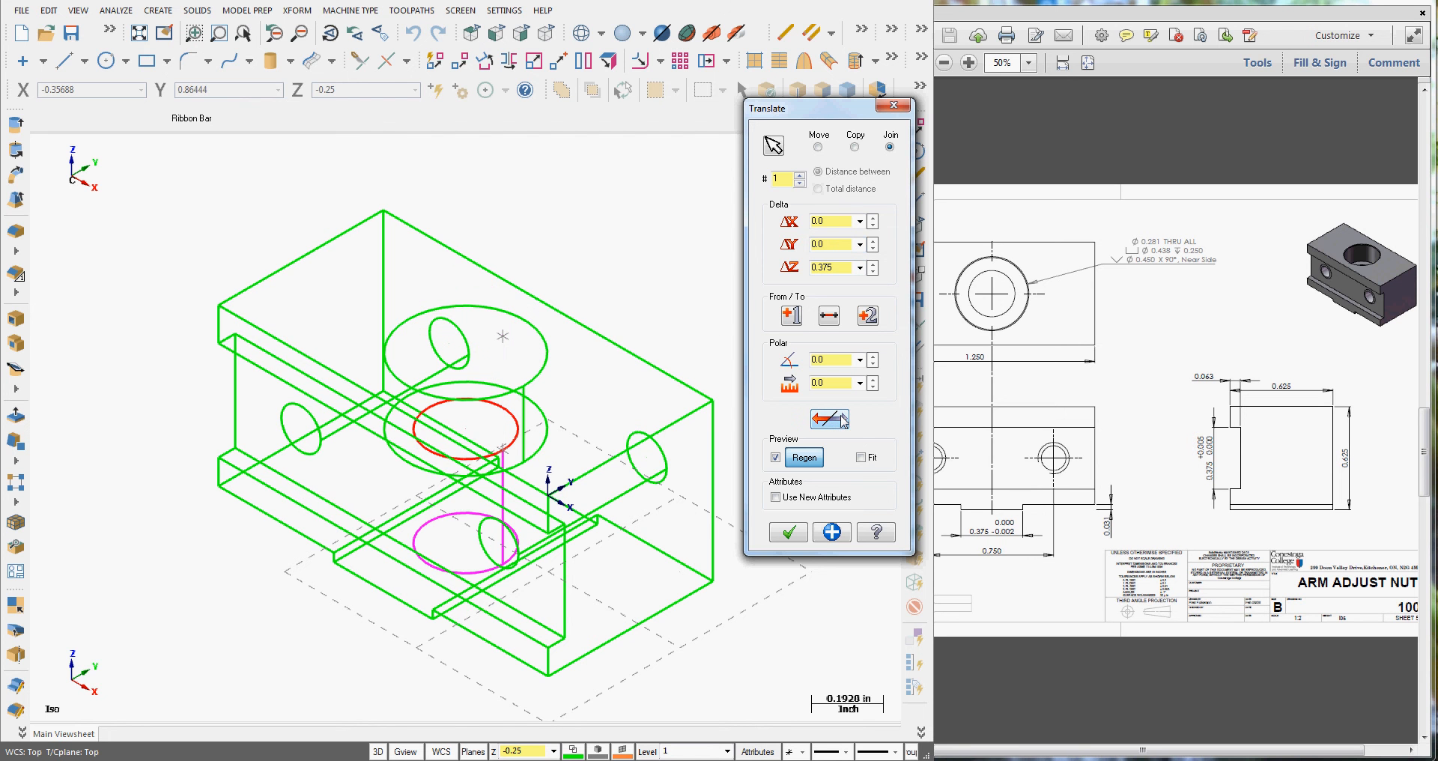
pyautogui.click(790, 533)
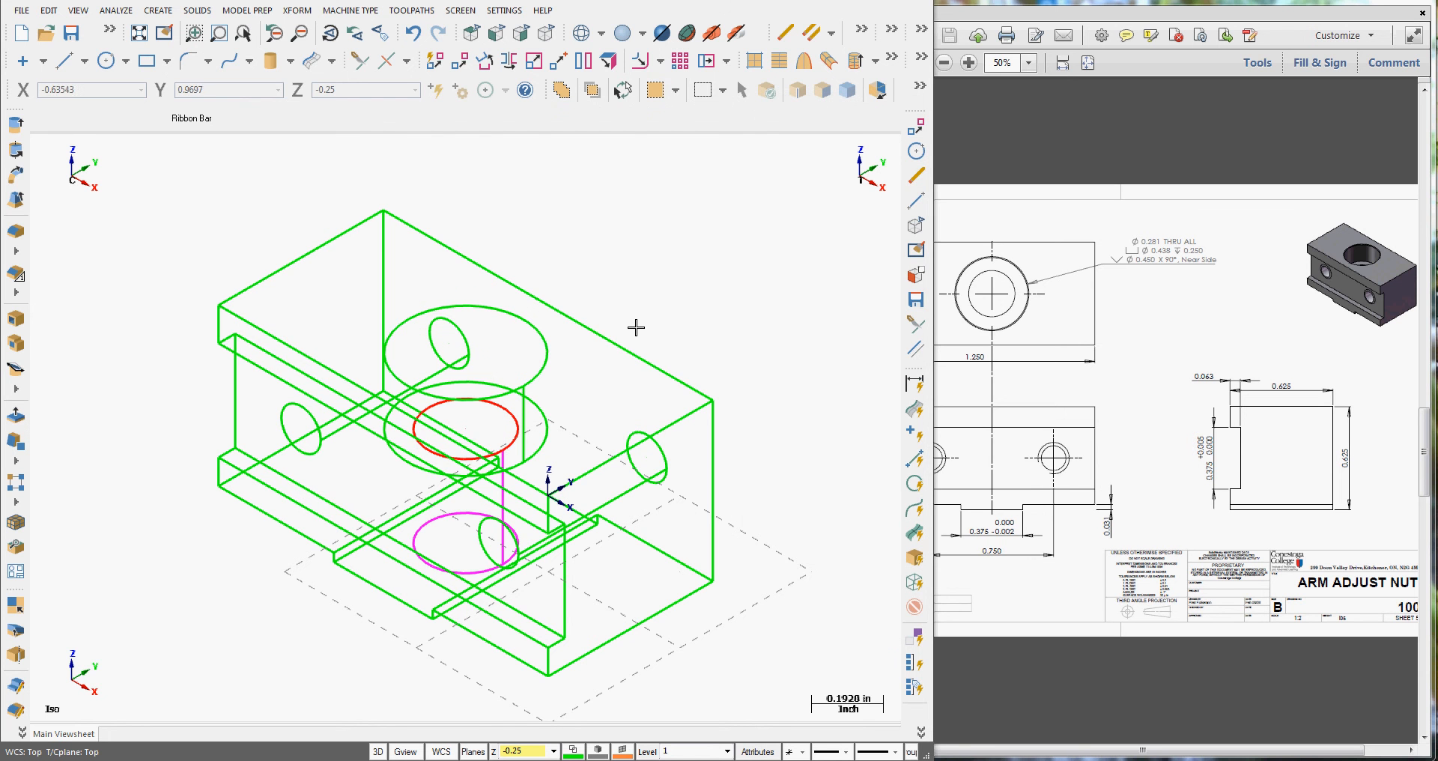
# Inspect the finished wireframe from another angle, restore the isometric view and save the file.
pyautogui.moveTo(636, 314)
pyautogui.mouseDown(button='middle')
pyautogui.moveTo(594, 244)
pyautogui.moveTo(652, 249)
pyautogui.moveTo(681, 334)
pyautogui.moveTo(661, 318)
pyautogui.mouseUp(button='middle')
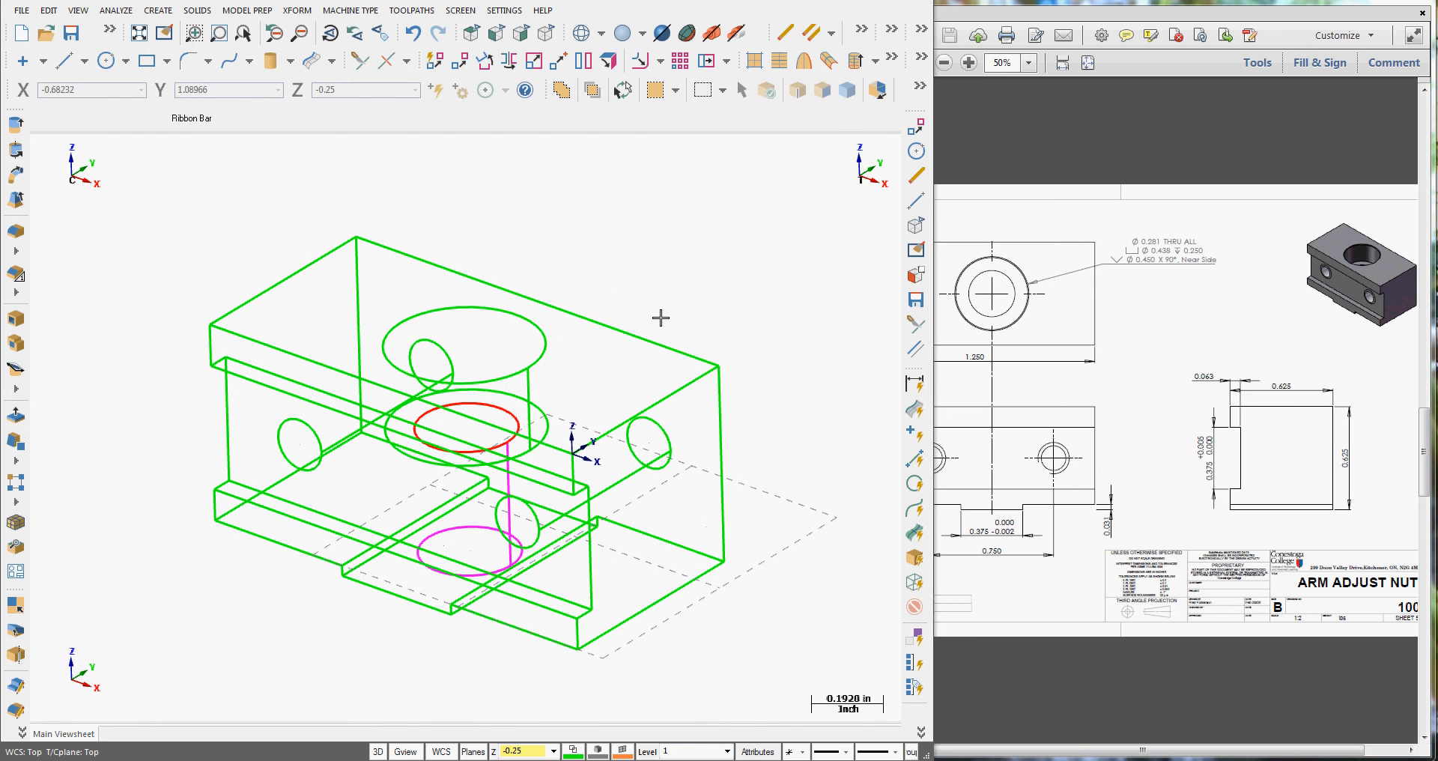
pyautogui.click(546, 36)
pyautogui.click(72, 36)
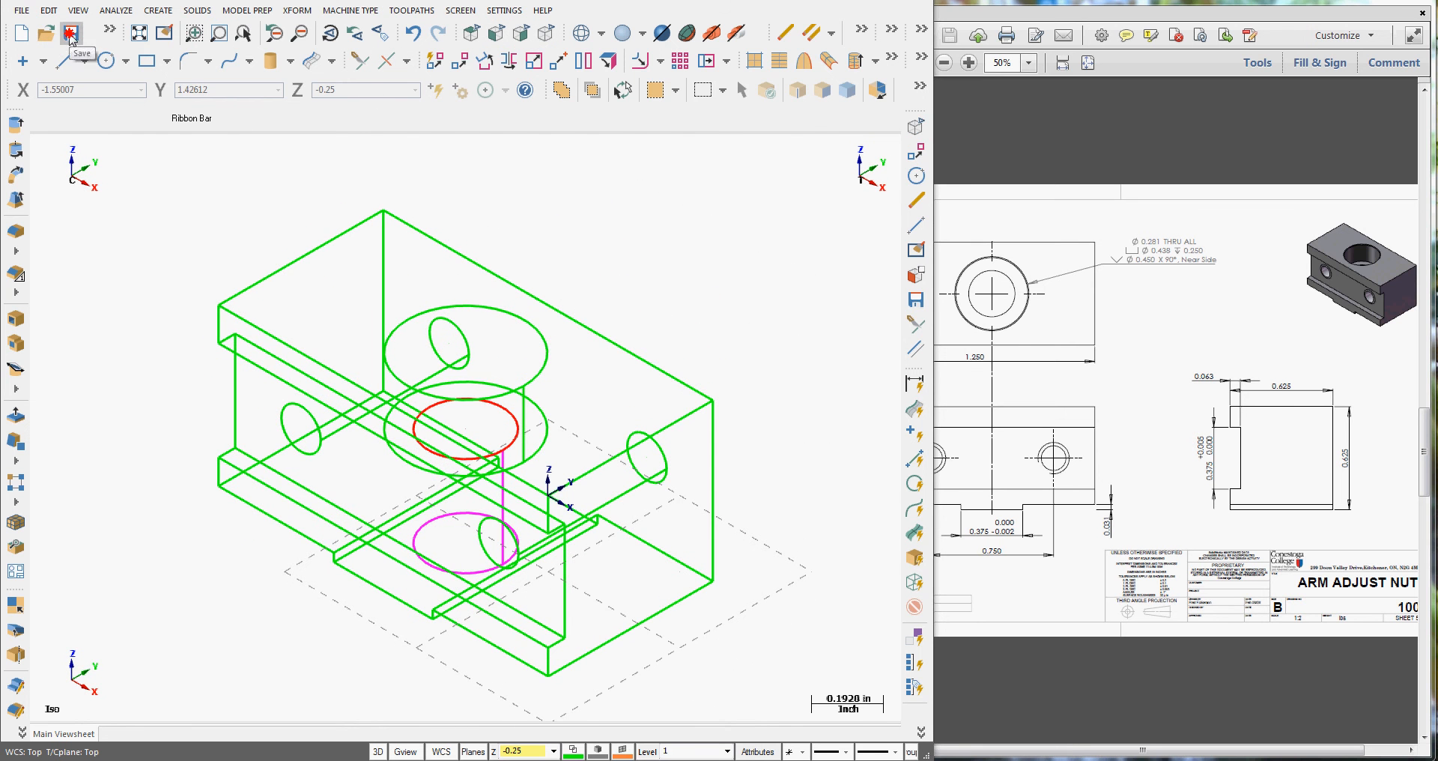